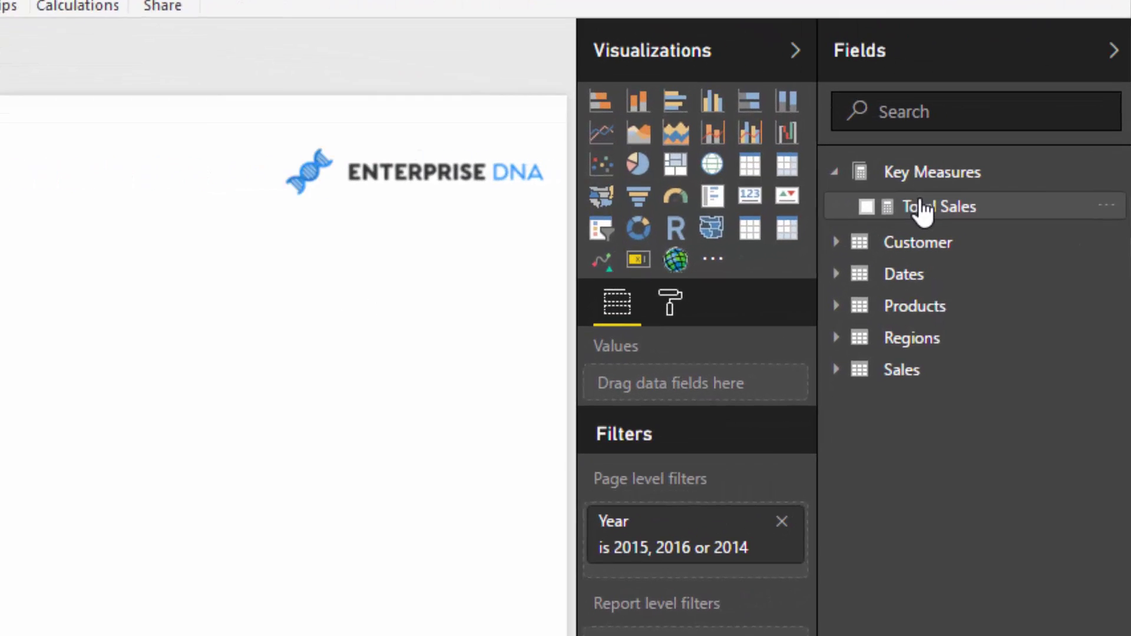
Create a Total Costs measure: SUMX over Sales of Order Quantity times Total Unit Cost
click(922, 207)
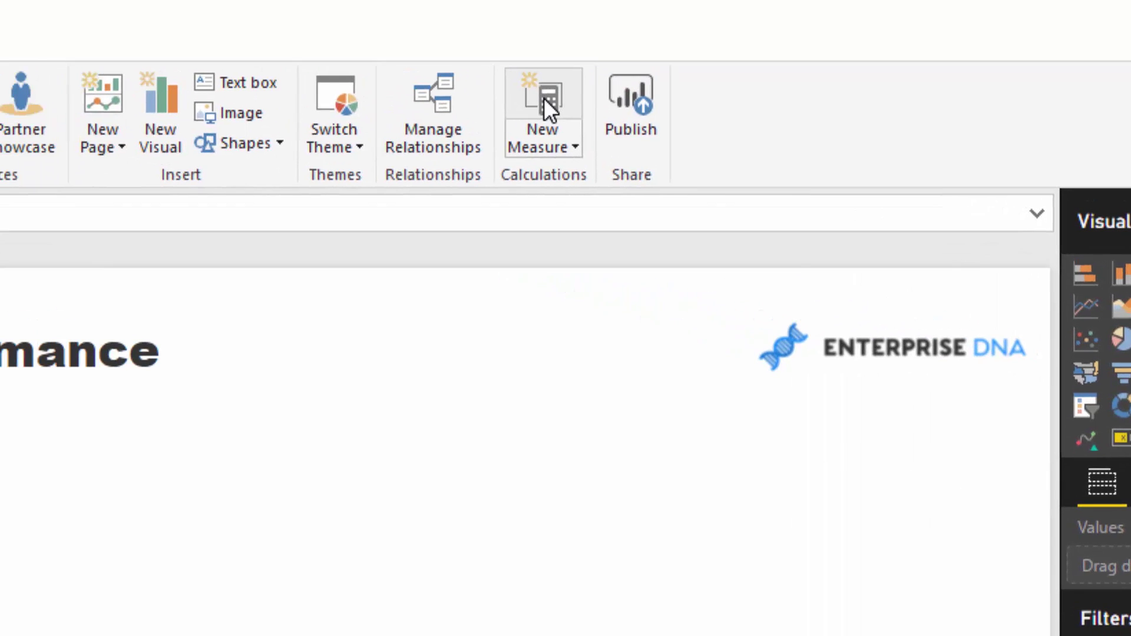
click(543, 98)
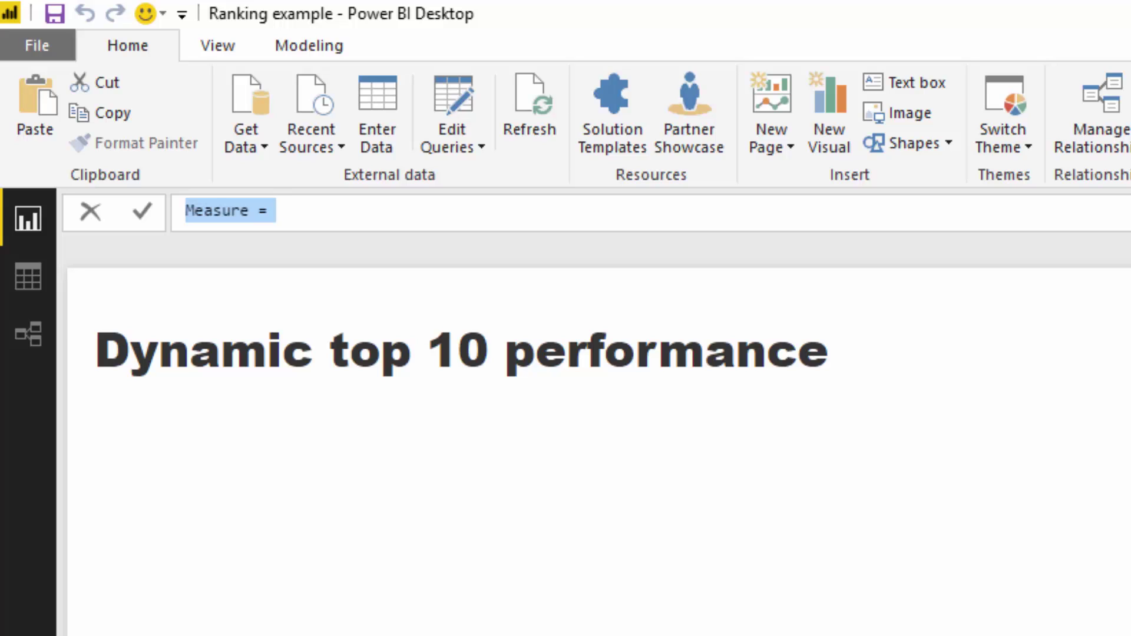
text(Total Co)
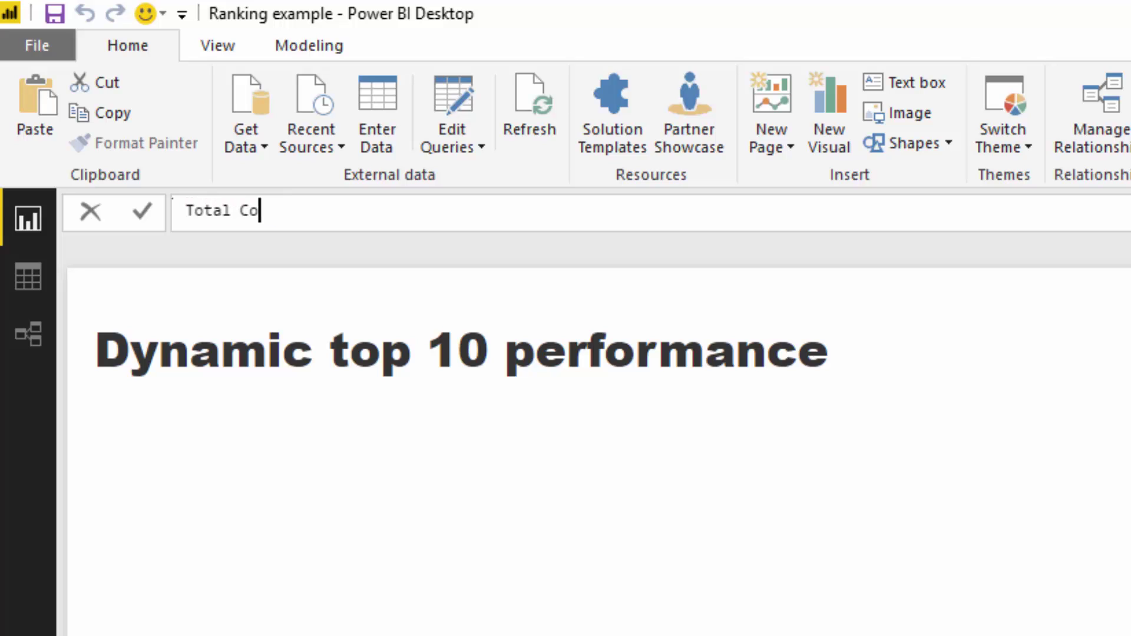
text(sts = SU)
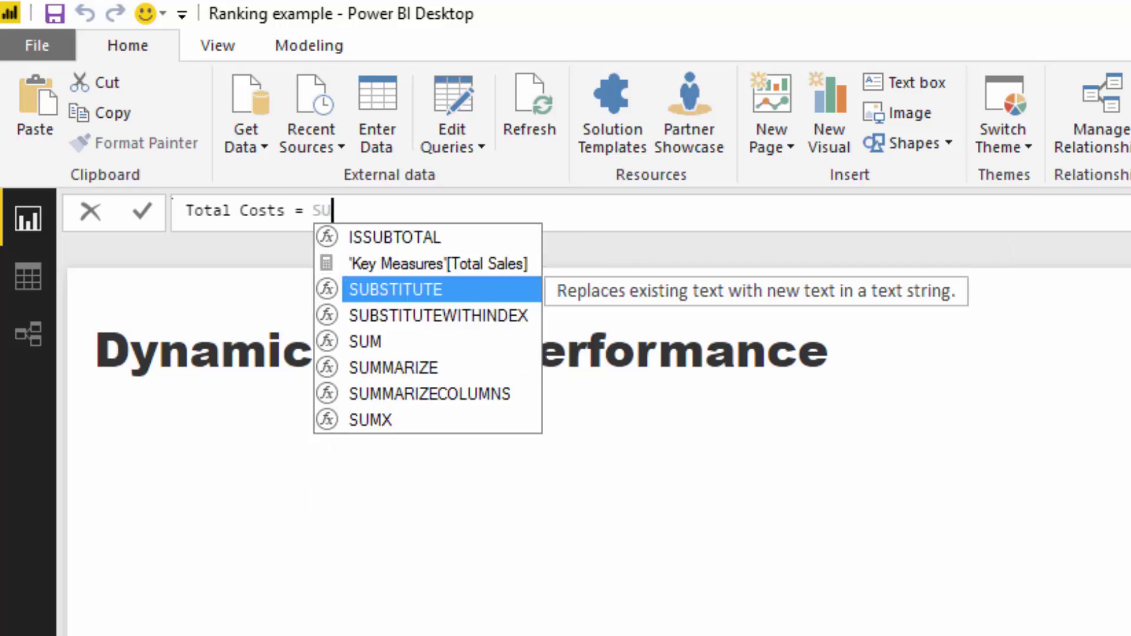
text(MX( Sal)
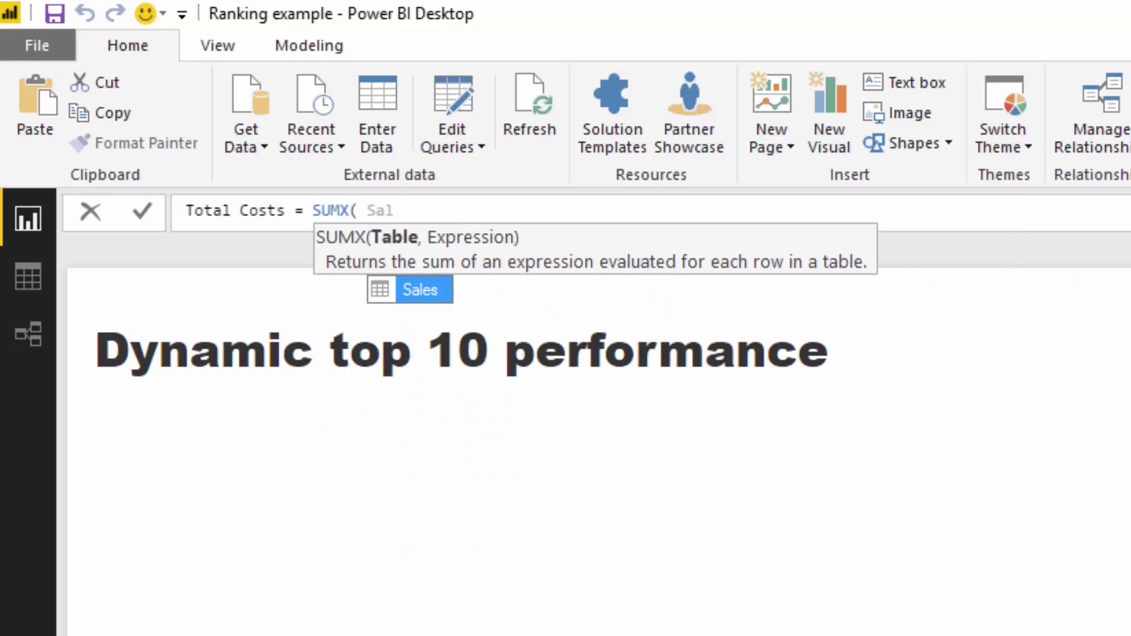
text(es,)
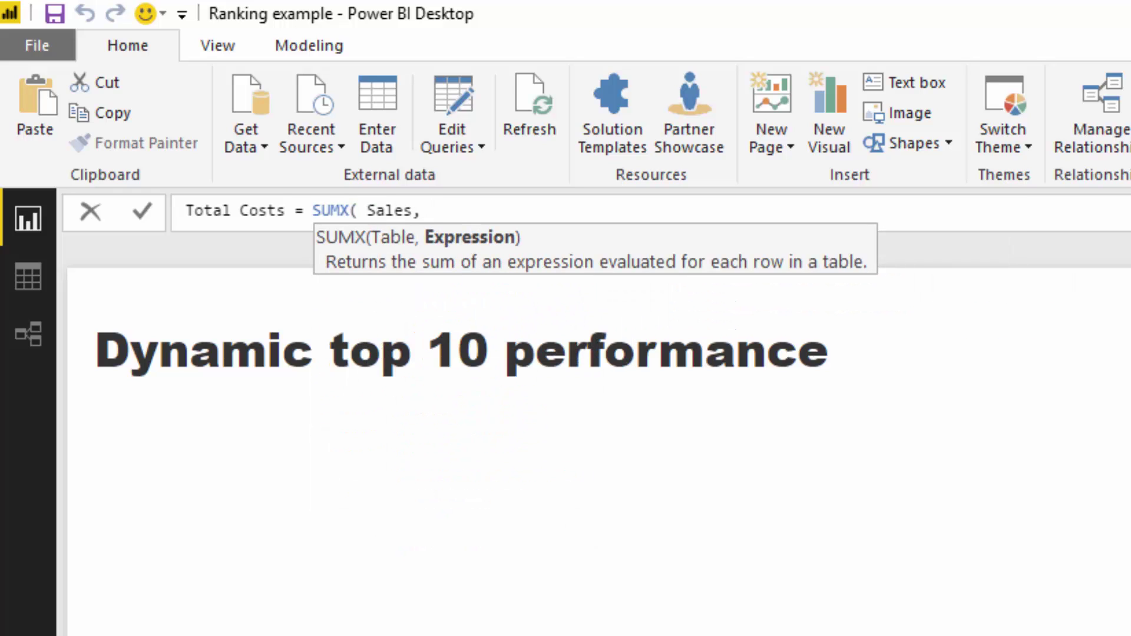
text( Sales[Order Quan)
key(Tab)
text(* TO)
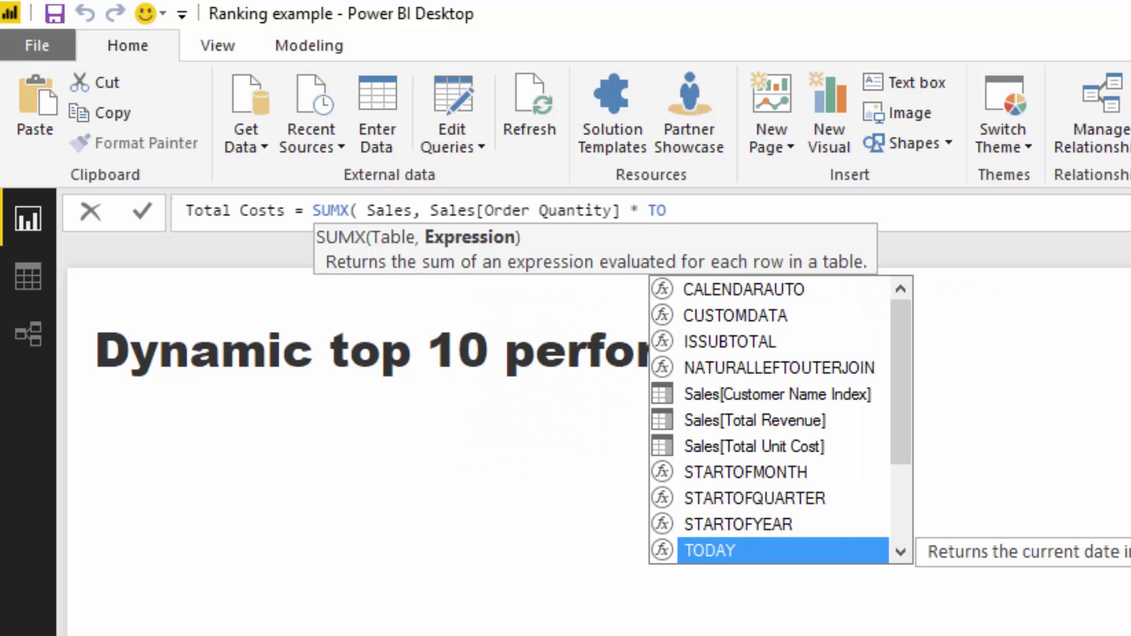
key(Up)
key(Up)
key(Up)
key(Up)
key(Tab)
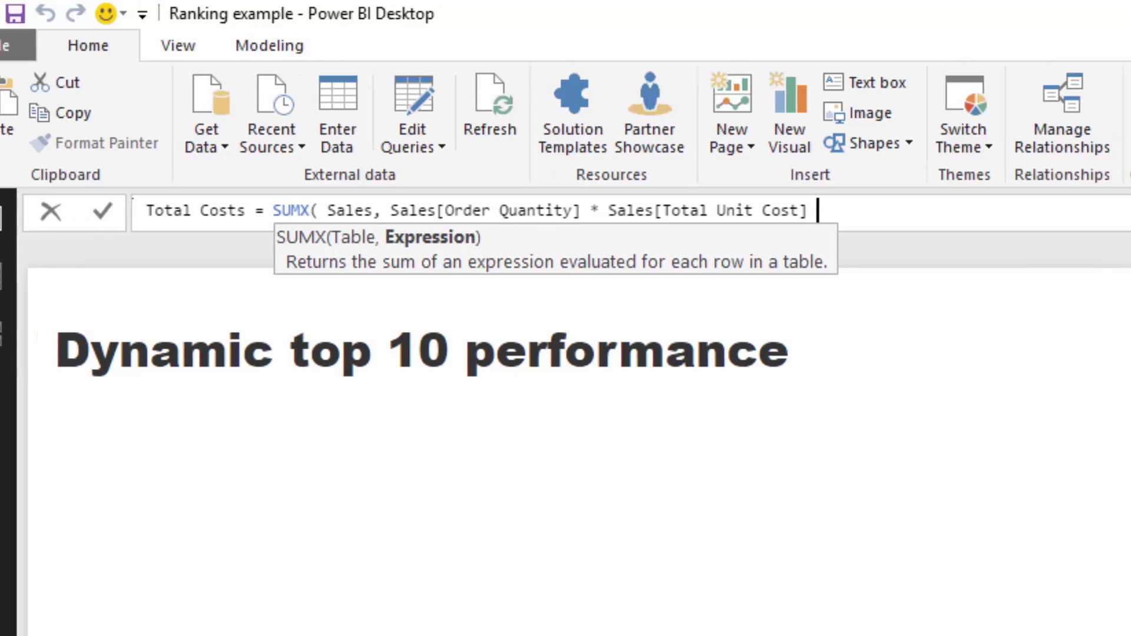
text())
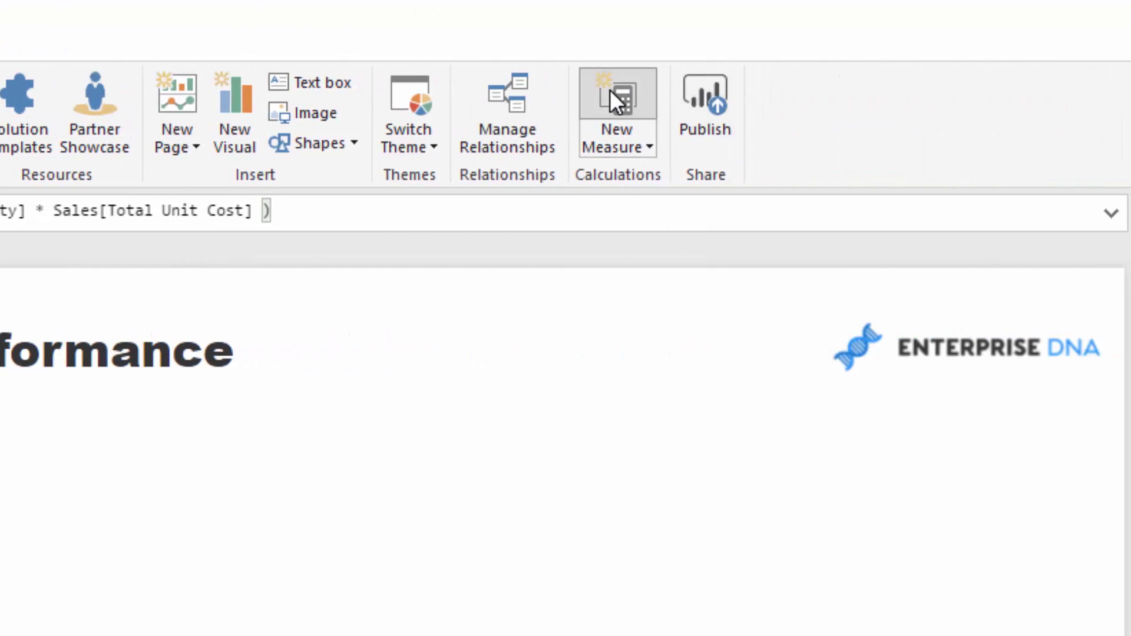
Add a Total Profits measure defined as [Total Sales] - [Total Costs]
click(612, 91)
text(Total Profits = Tota)
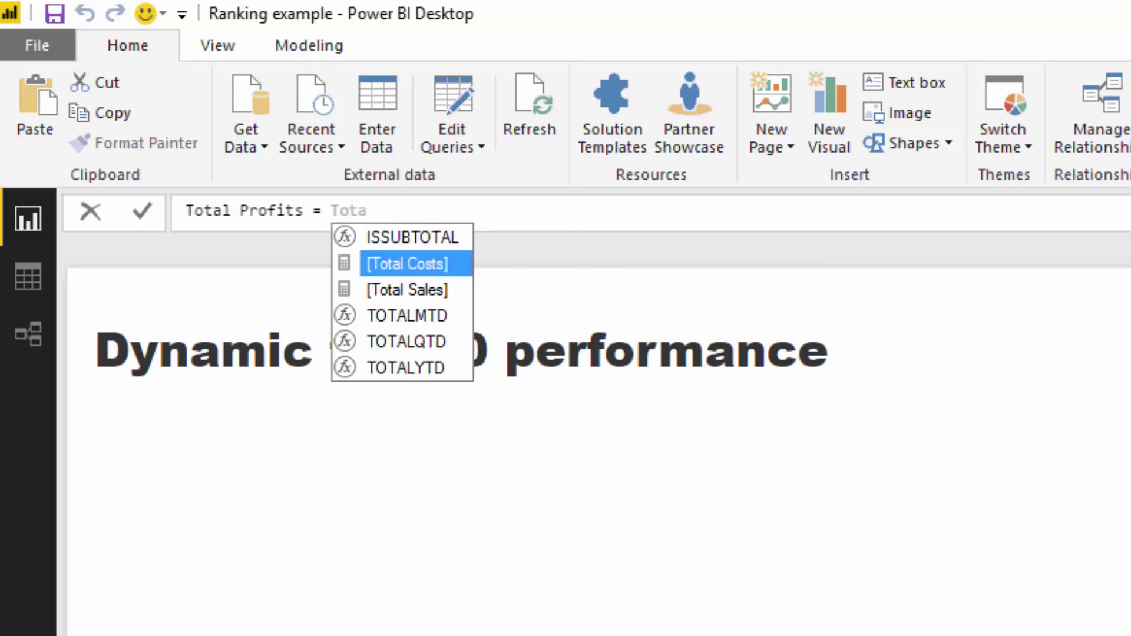
key(Down)
key(Tab)
text(- To)
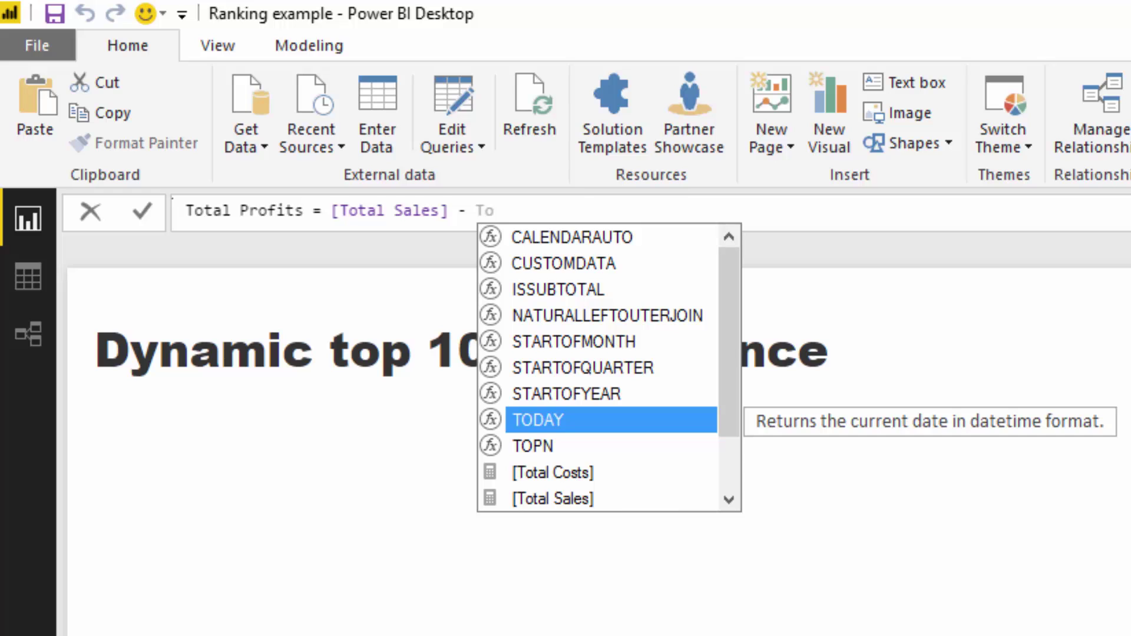
key(Down)
key(Down)
key(Down)
key(Up)
key(Tab)
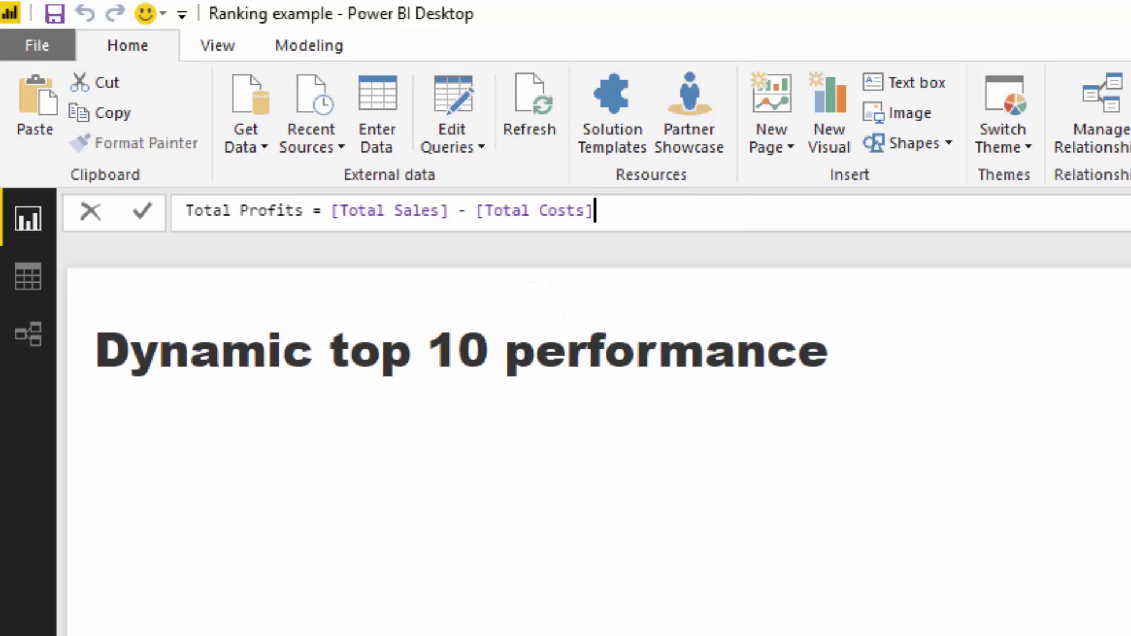
key(Return)
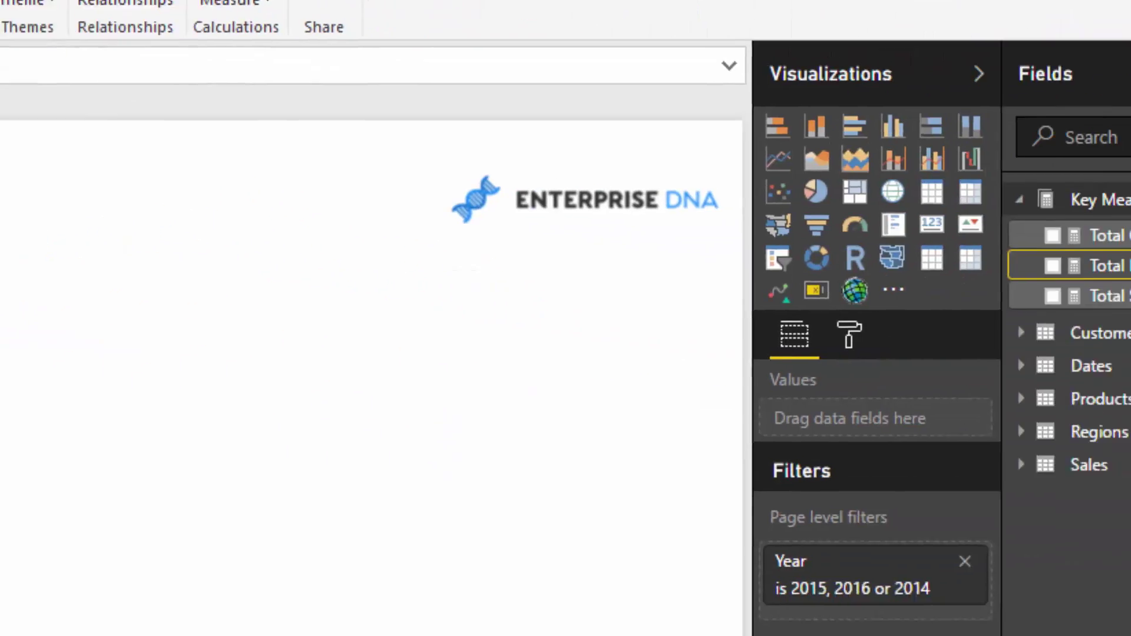
Place Total Profits on the canvas as a card and move it to the left
drag(1095, 266, 263, 382)
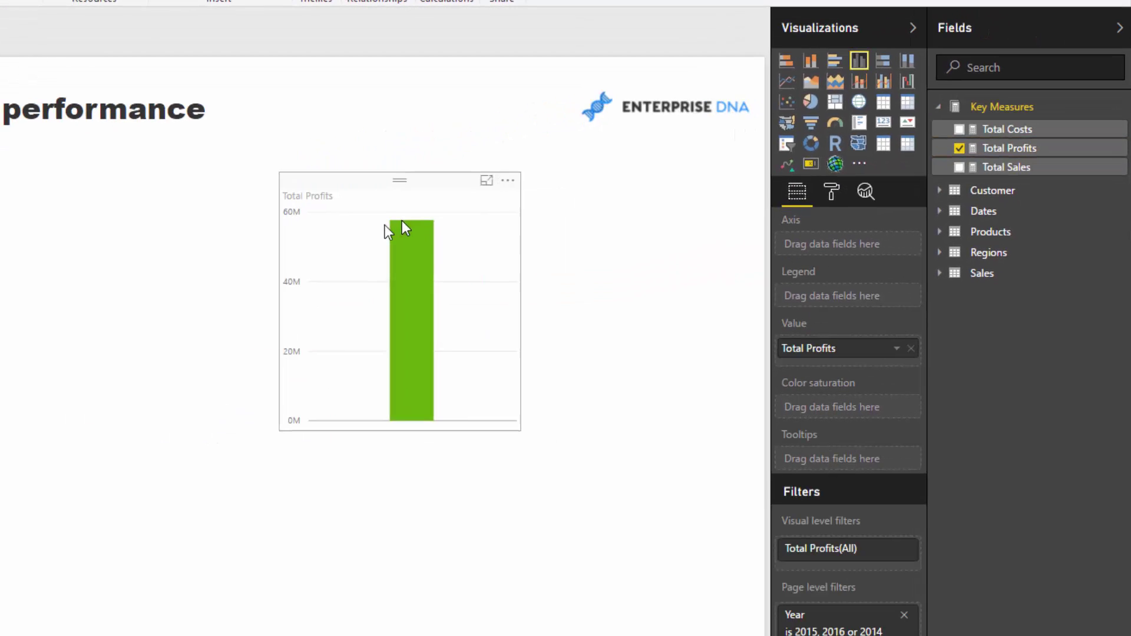
click(883, 122)
drag(412, 233, 357, 233)
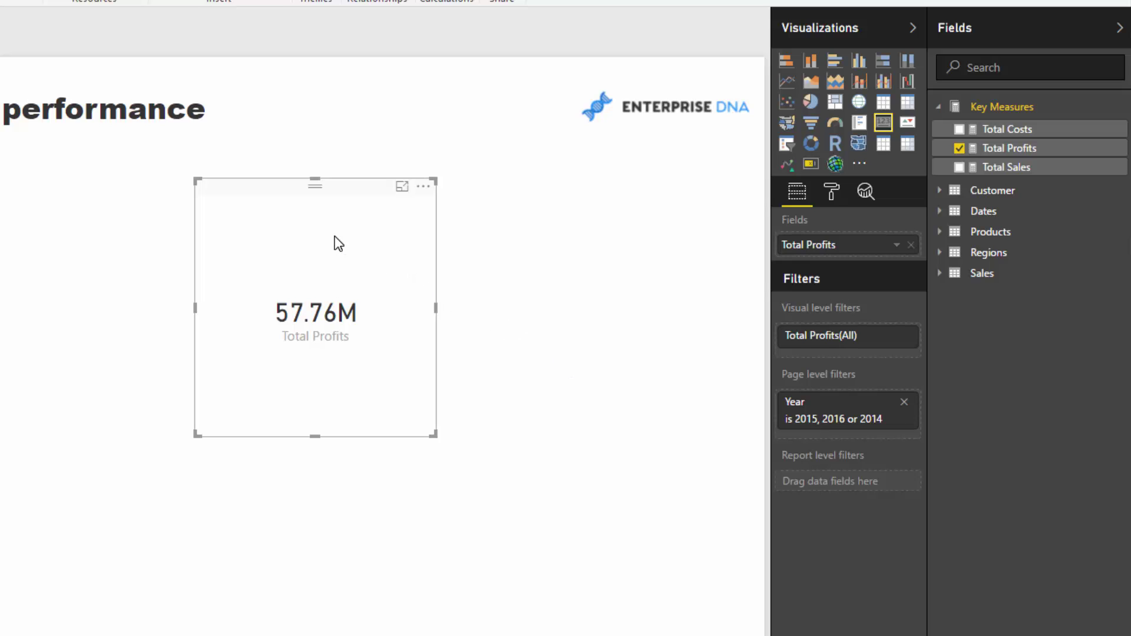
drag(303, 251, 231, 266)
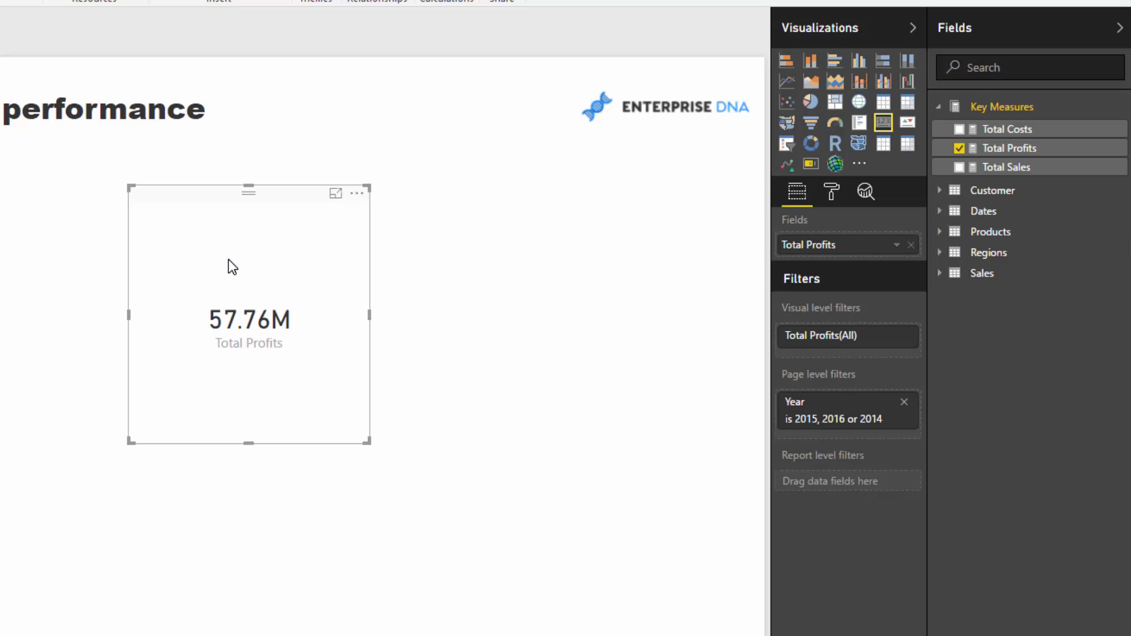
Turn the card into a table of Customer Names with Total Profits, then size and position it
click(992, 190)
drag(996, 232, 855, 245)
click(882, 102)
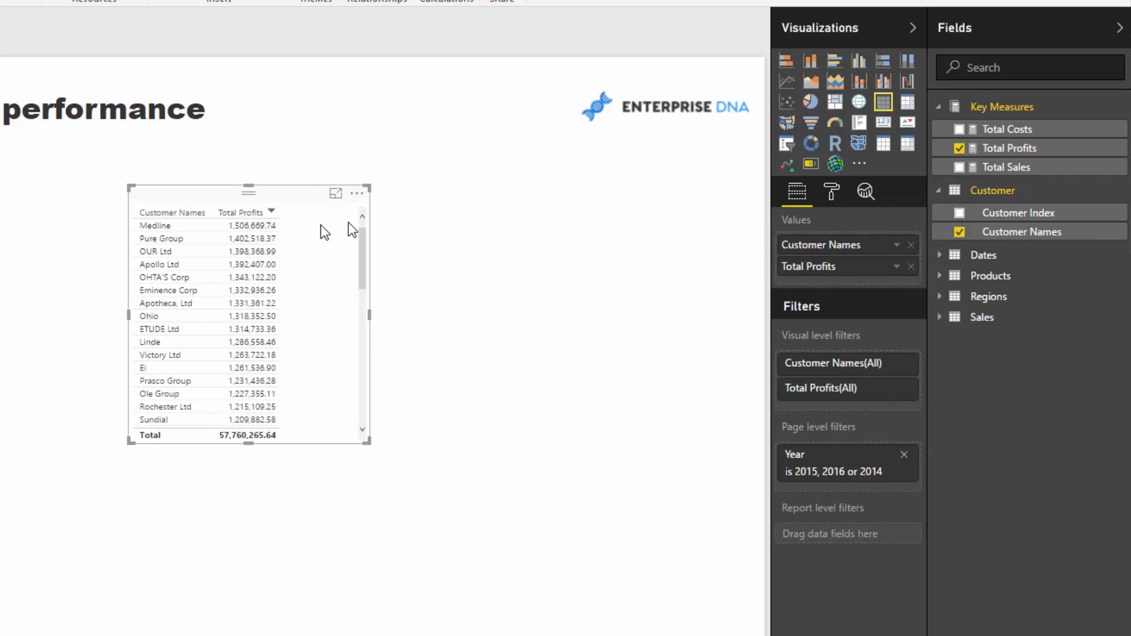
drag(308, 199, 334, 194)
drag(401, 438, 404, 575)
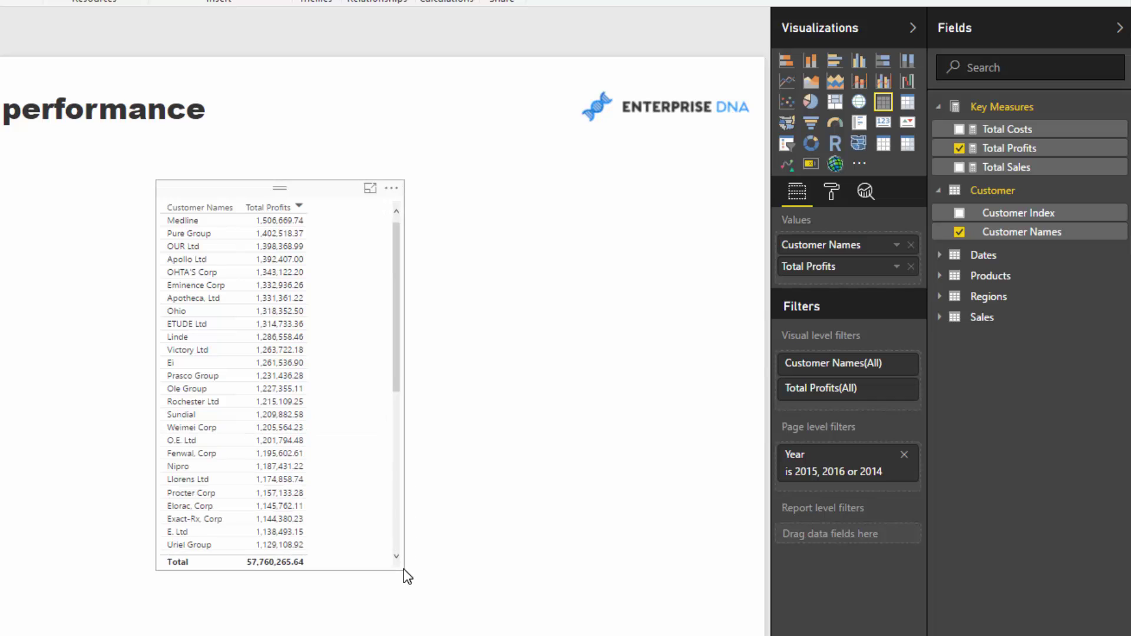
drag(374, 346, 709, 331)
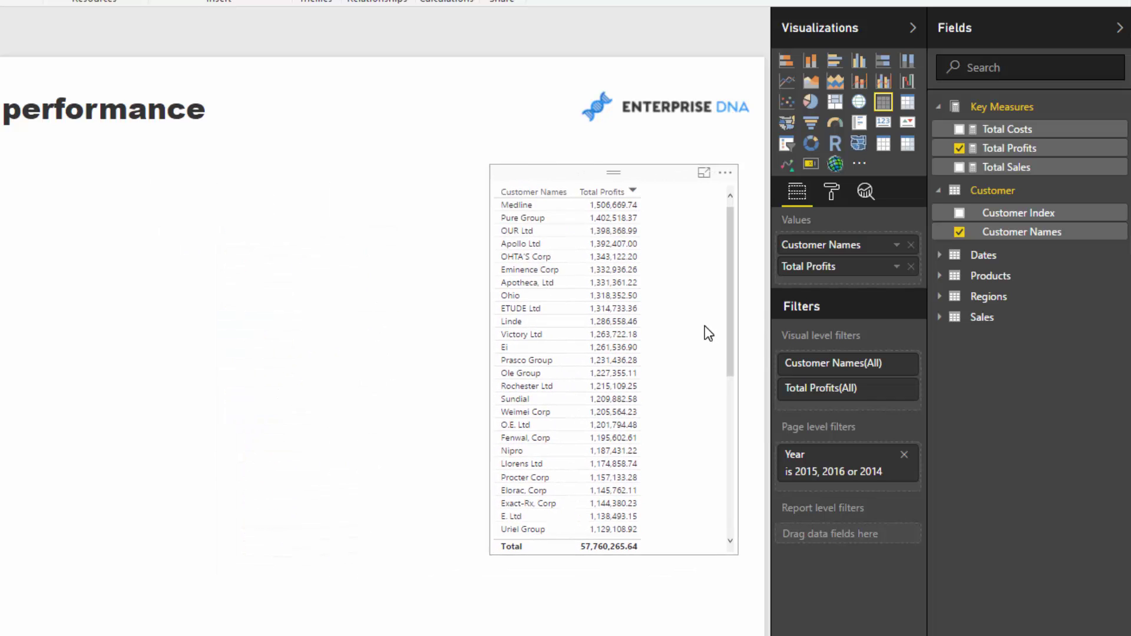
drag(823, 315, 789, 324)
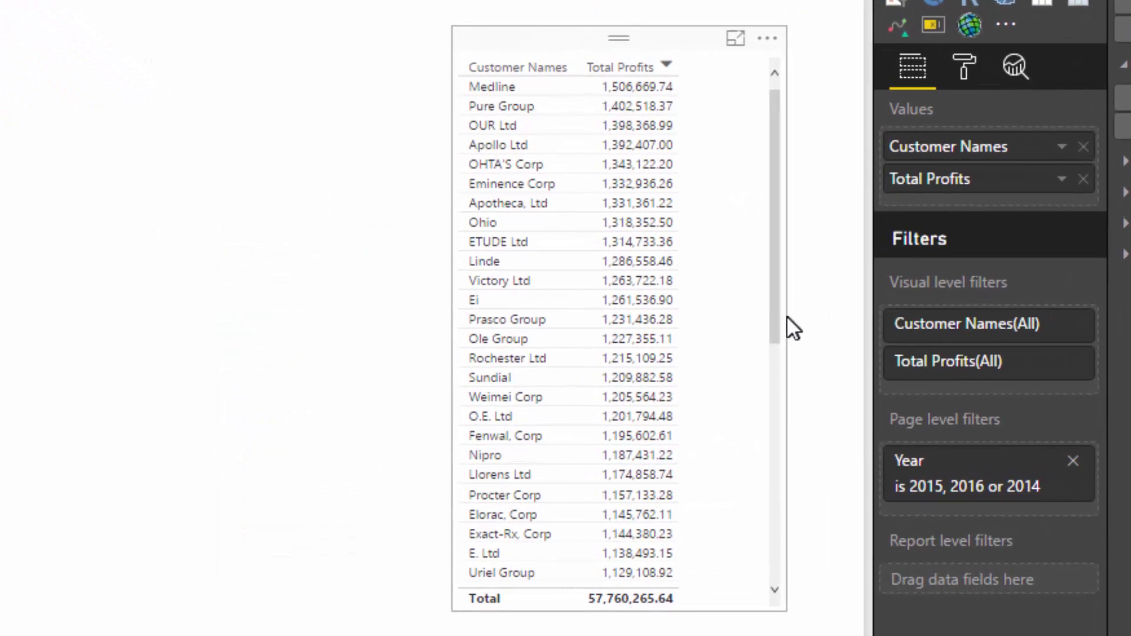
click(790, 328)
drag(742, 295, 354, 288)
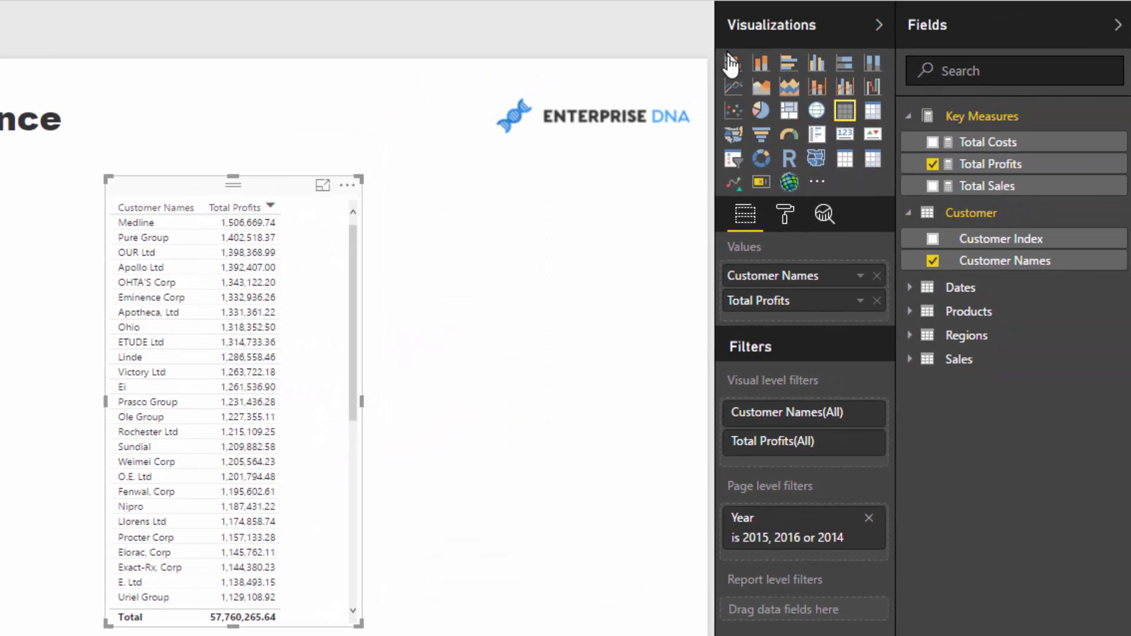
Preview customer Total Profits as a stacked bar chart, then switch back to a wider table
click(733, 62)
scroll(253, 372, down, 10)
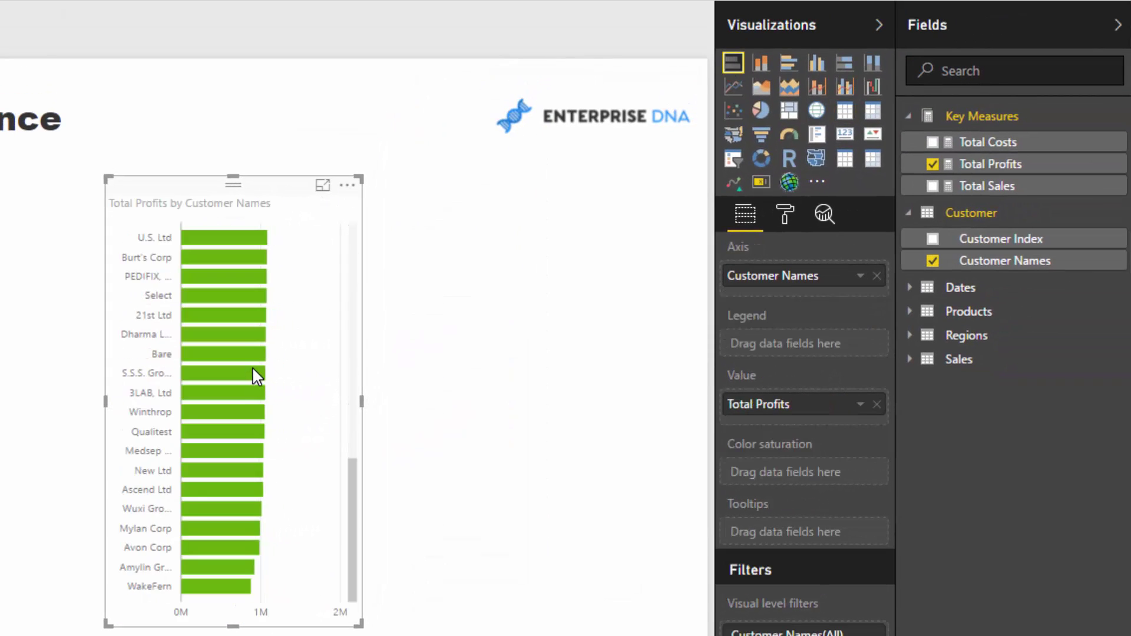
scroll(253, 367, up, 10)
scroll(253, 366, down, 10)
scroll(252, 367, up, 10)
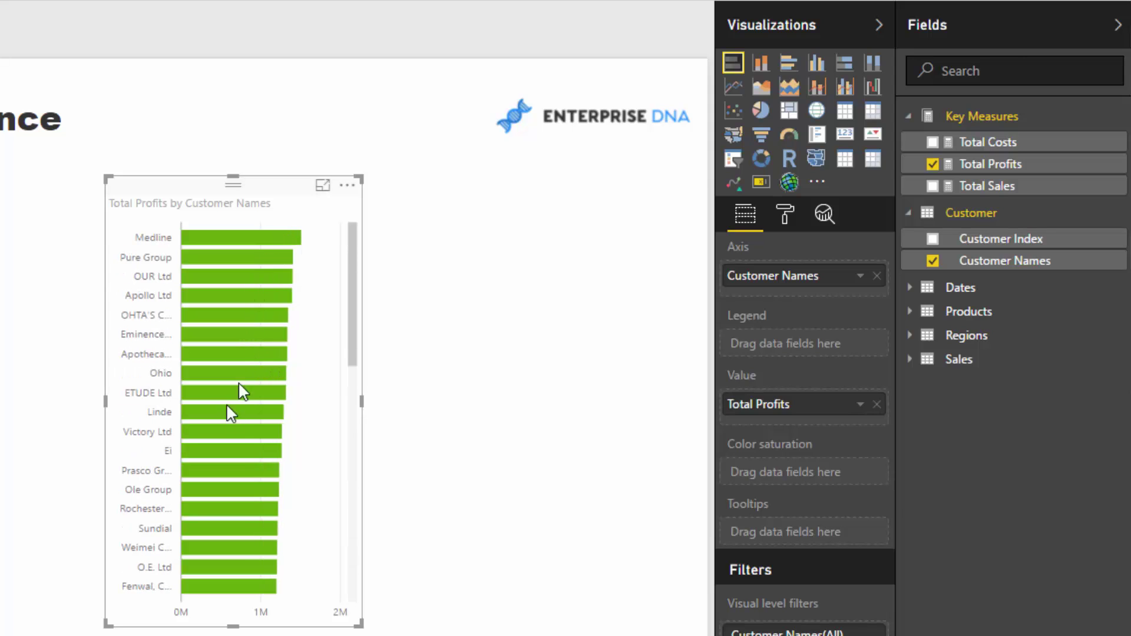
mouse_move(288, 185)
mouse_down()
mouse_move(380, 203)
mouse_move(601, 176)
mouse_move(266, 185)
mouse_up()
click(841, 113)
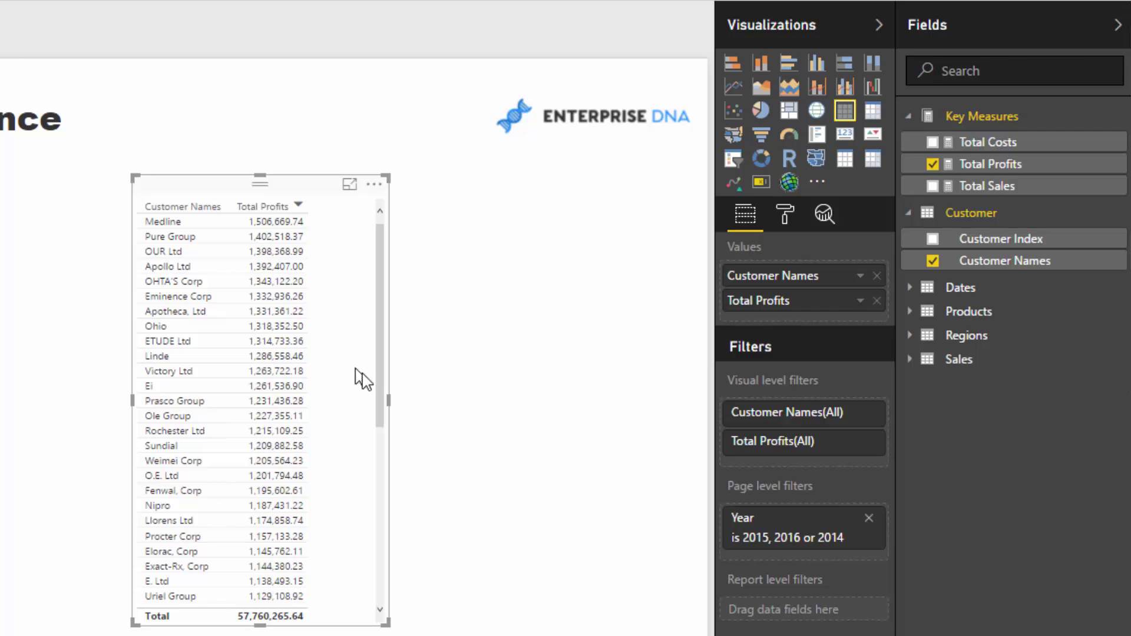
drag(390, 404, 467, 421)
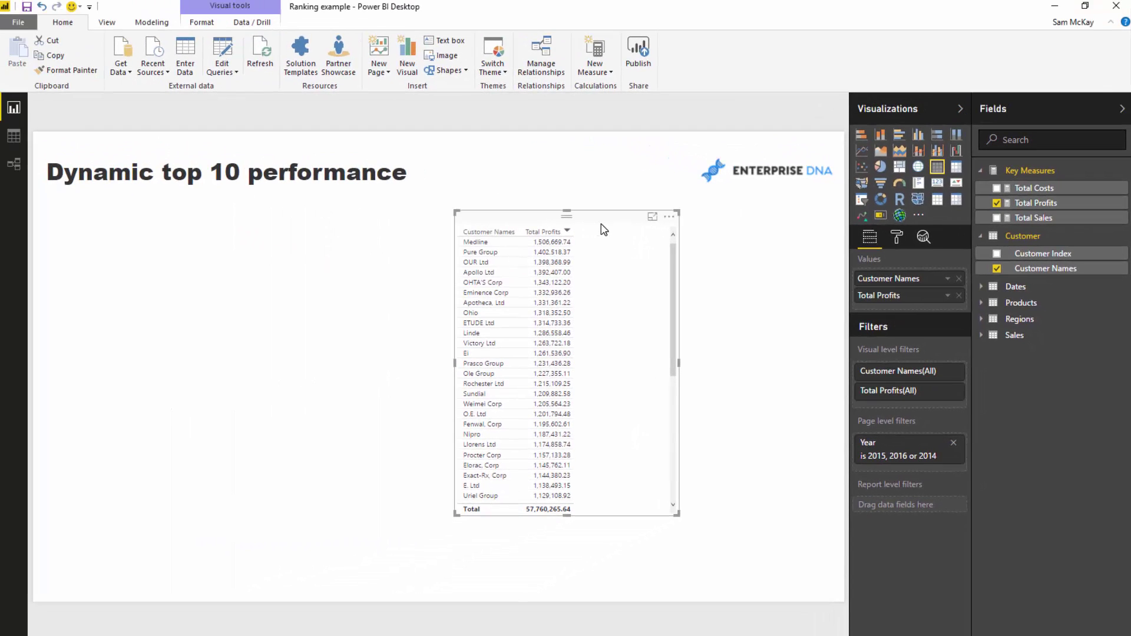
Start a Customer Rank measure using the RANKX function
click(1035, 202)
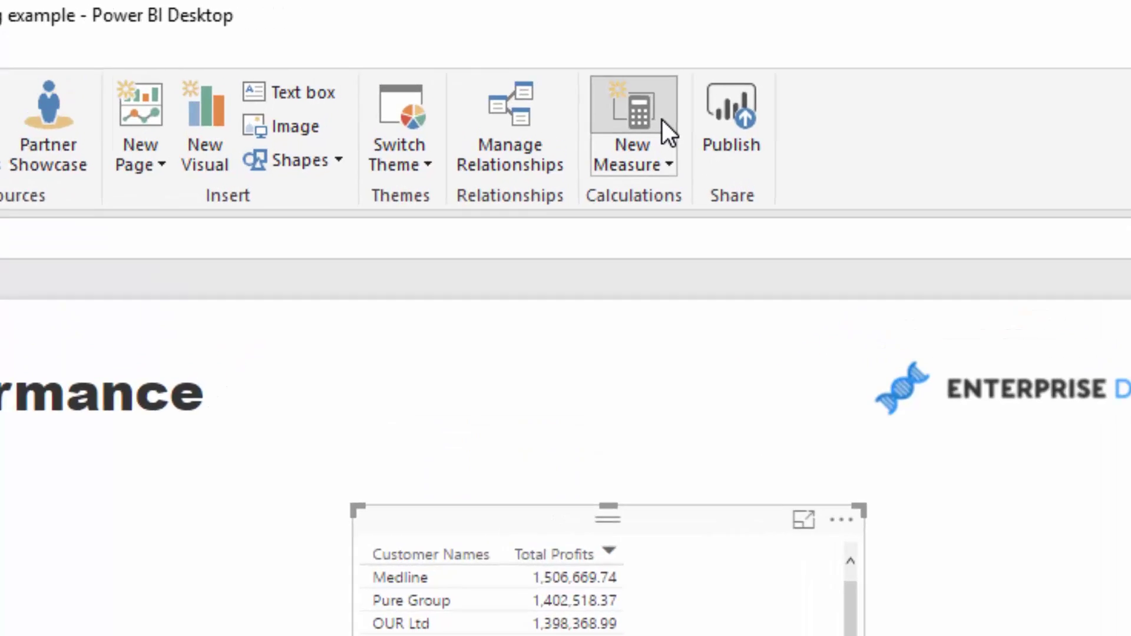
click(612, 76)
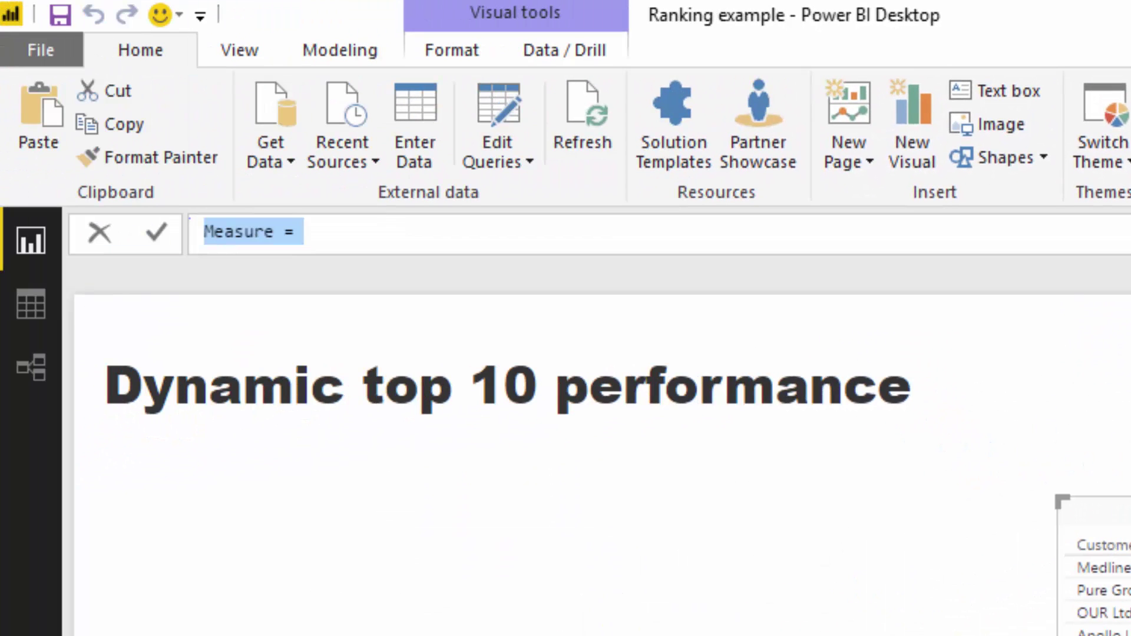
text(T)
key(BackSpace)
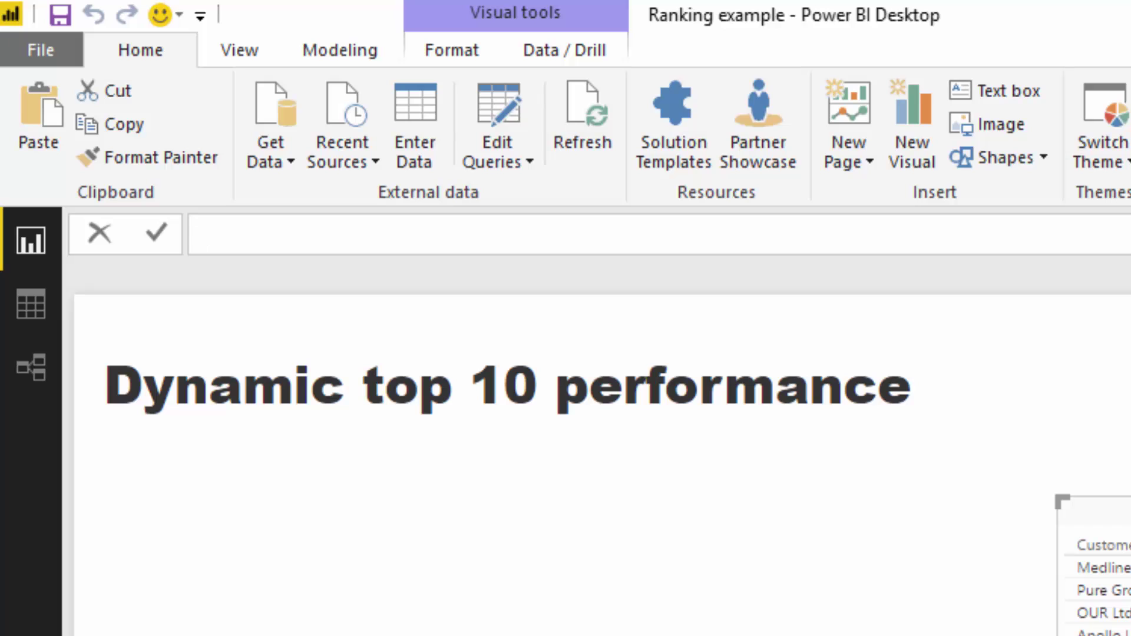
text(Customer Ran)
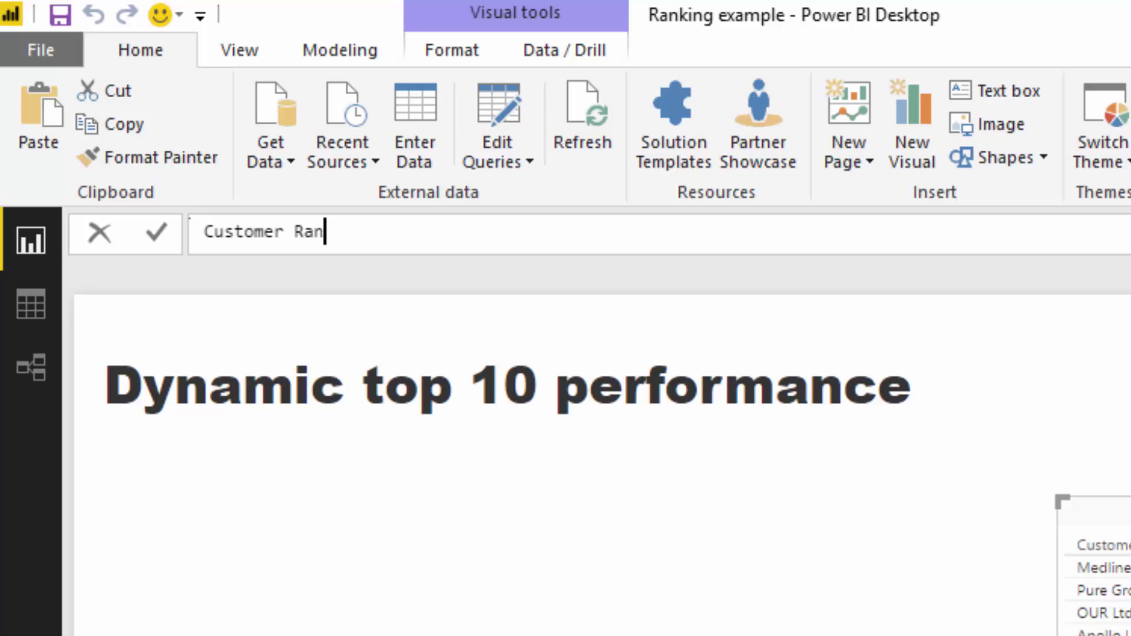
text(k = RA)
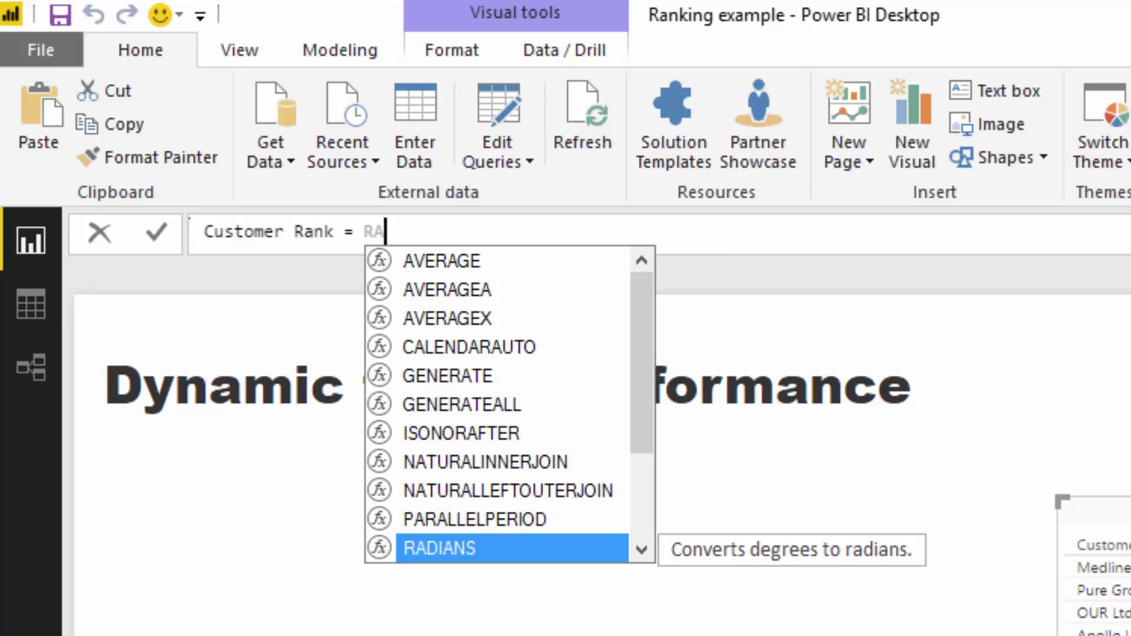
key(Down)
key(Down)
key(Down)
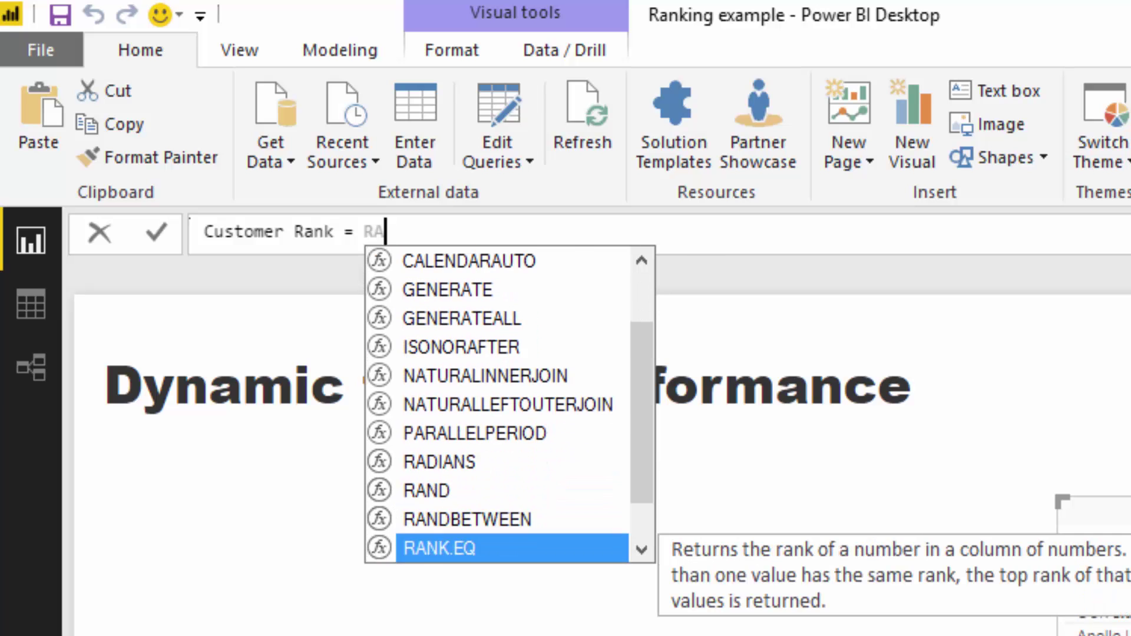
key(Down)
key(Down)
key(Up)
key(Tab)
Give RANKX the arguments ALL( Customer ), [Total Profits], an empty value and DESC
text(A)
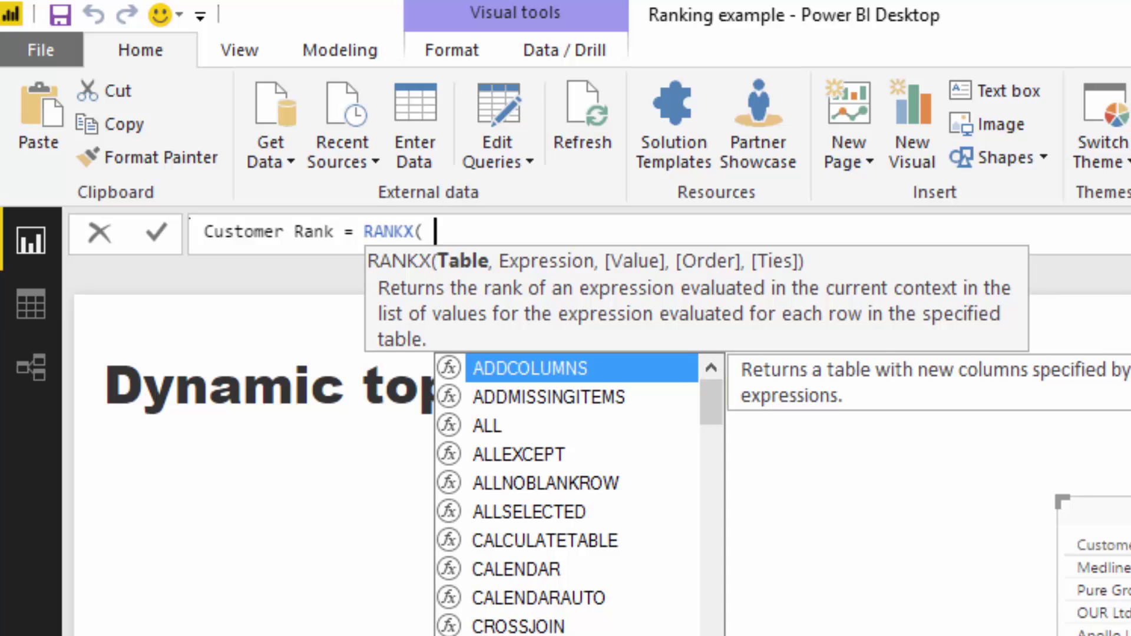
text(LL()
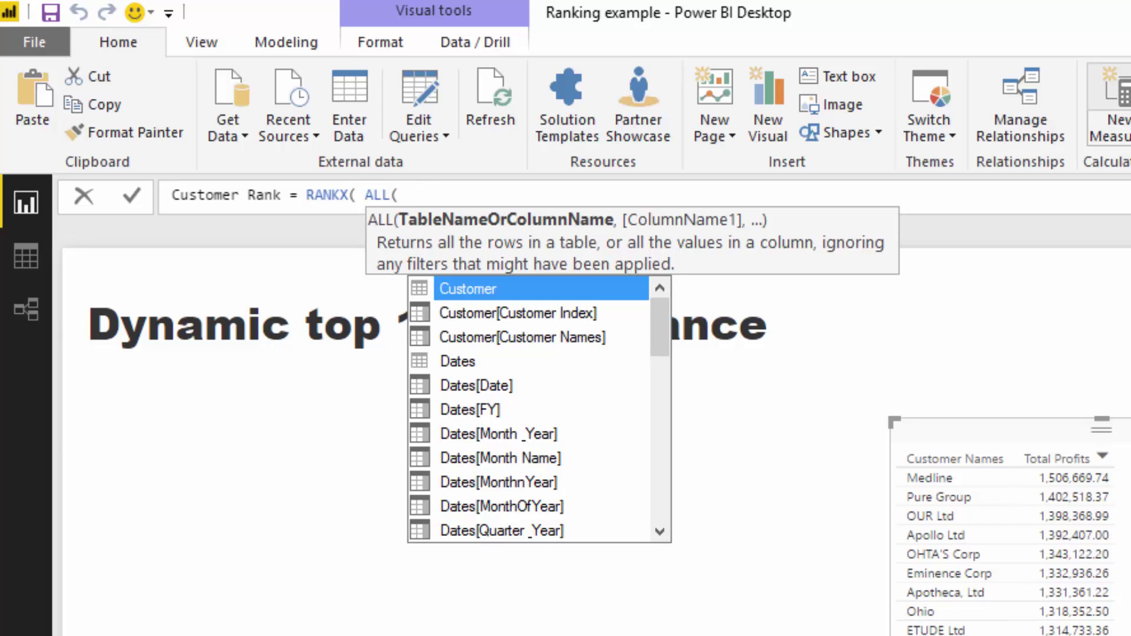
text(Cus)
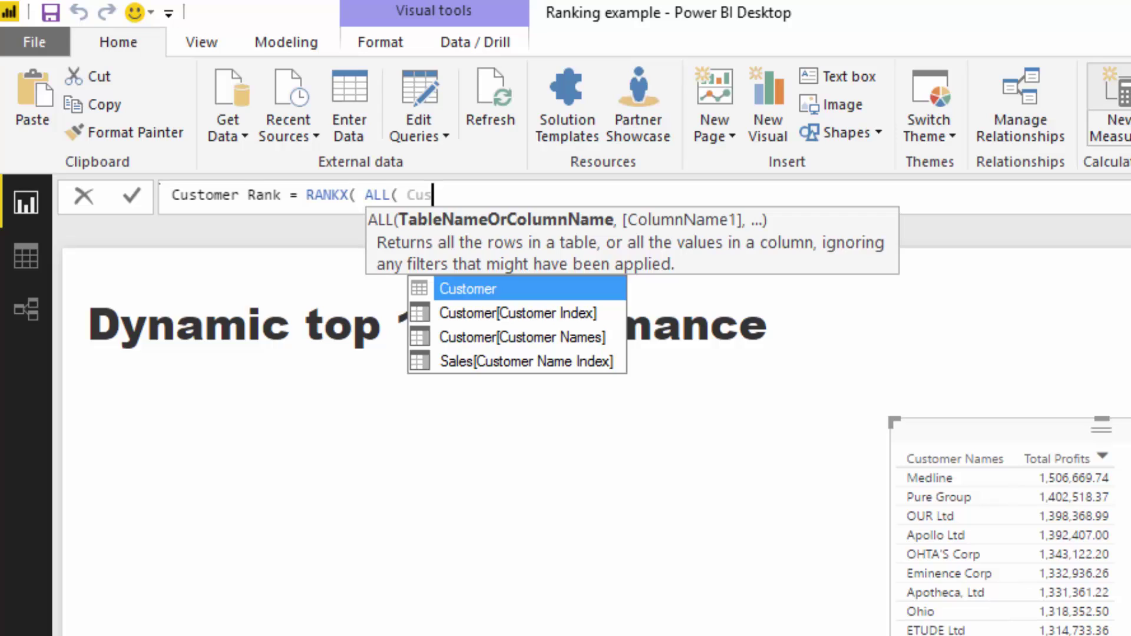
key(Tab)
text())
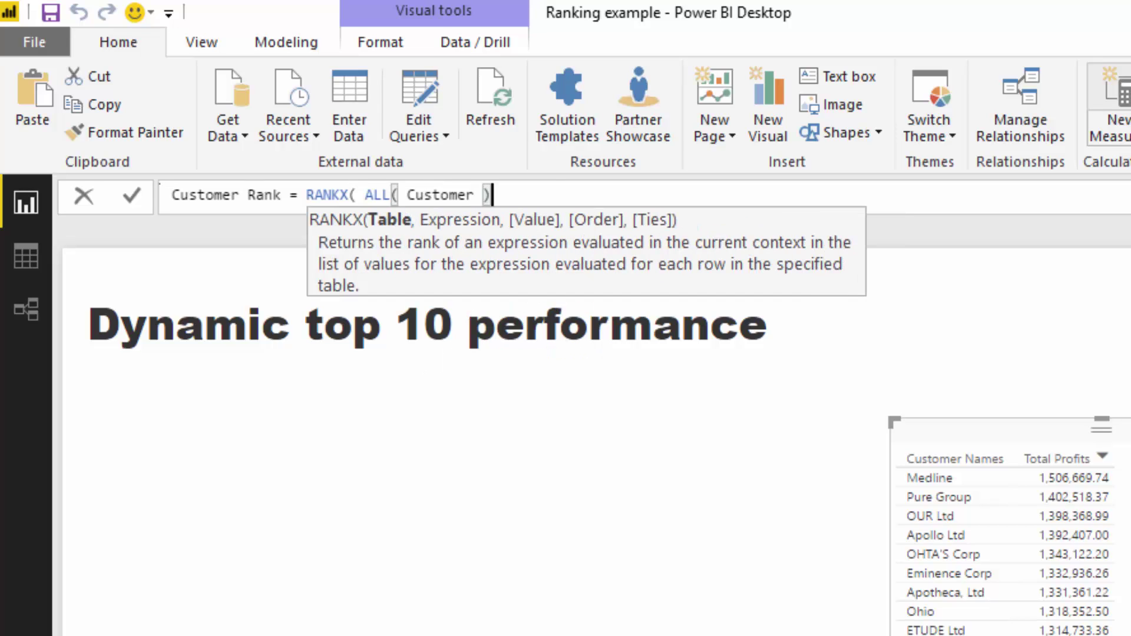
text(, Tot)
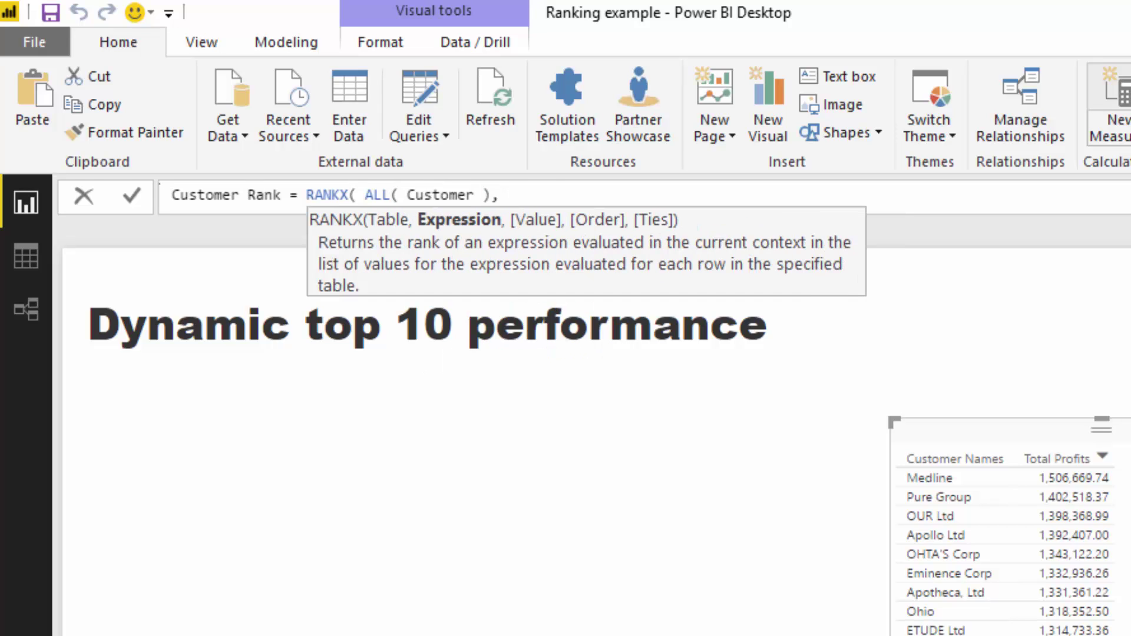
key(Down)
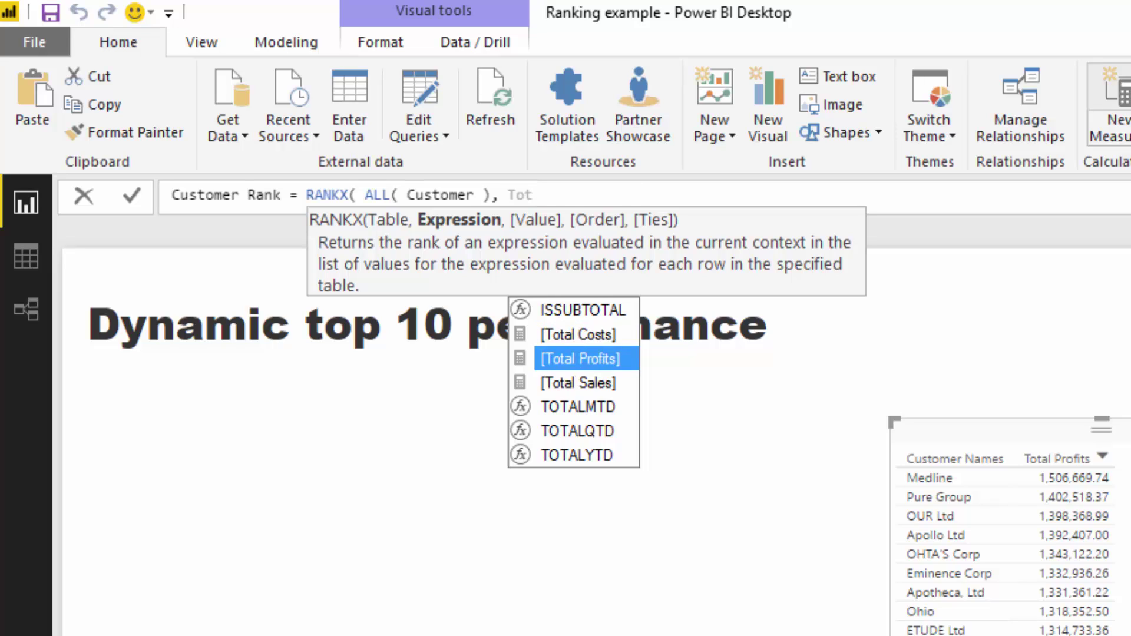
key(Tab)
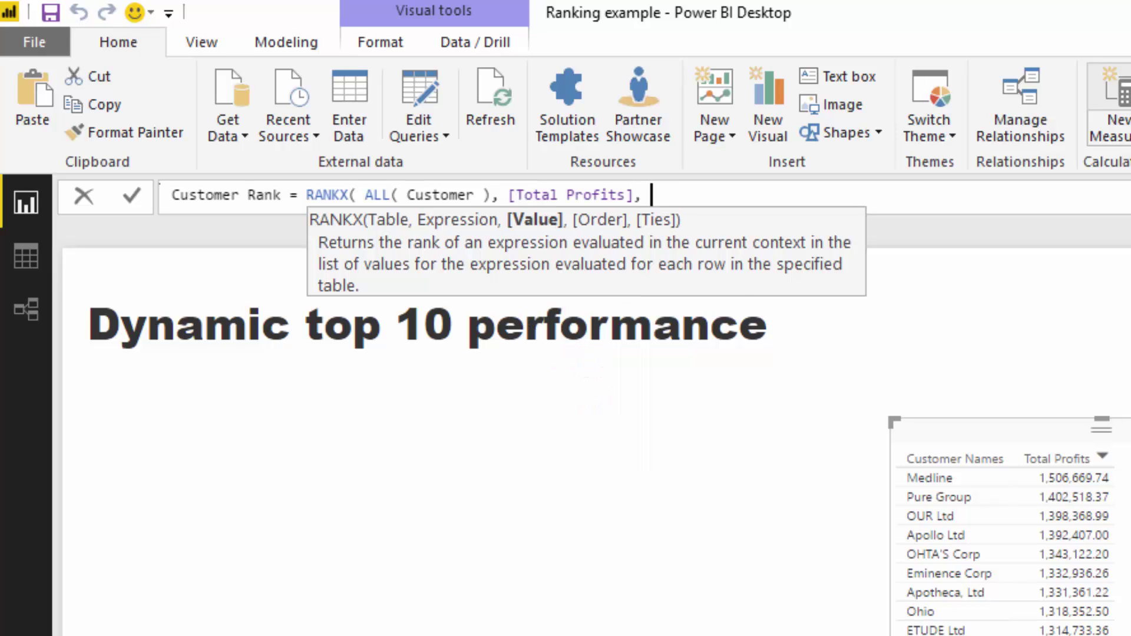
text(,)
text(D)
key(Tab)
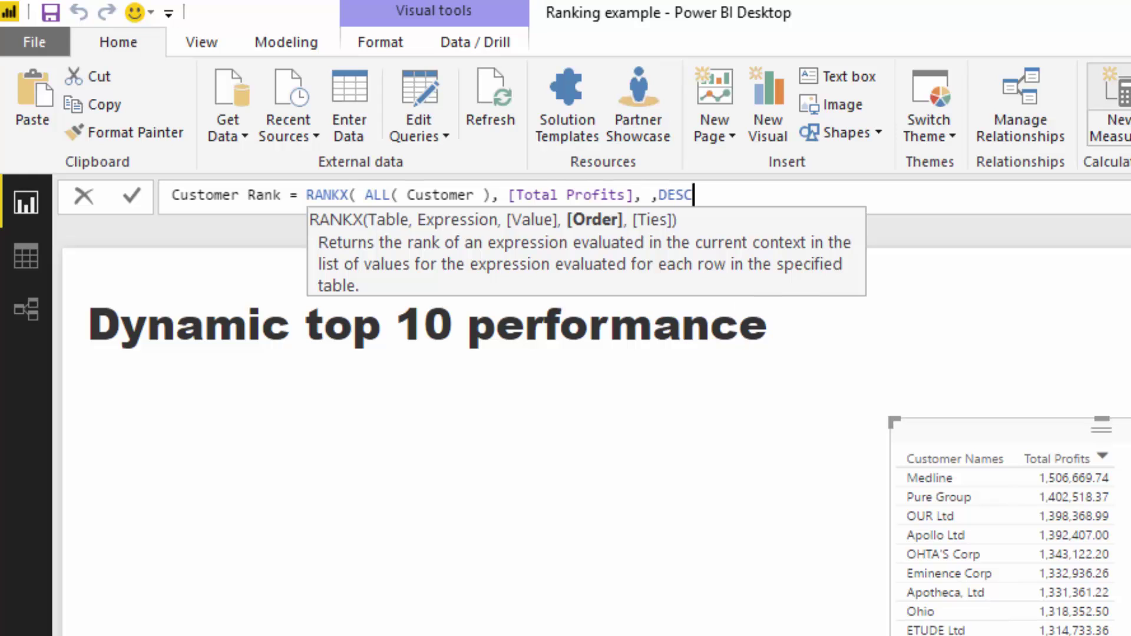
text())
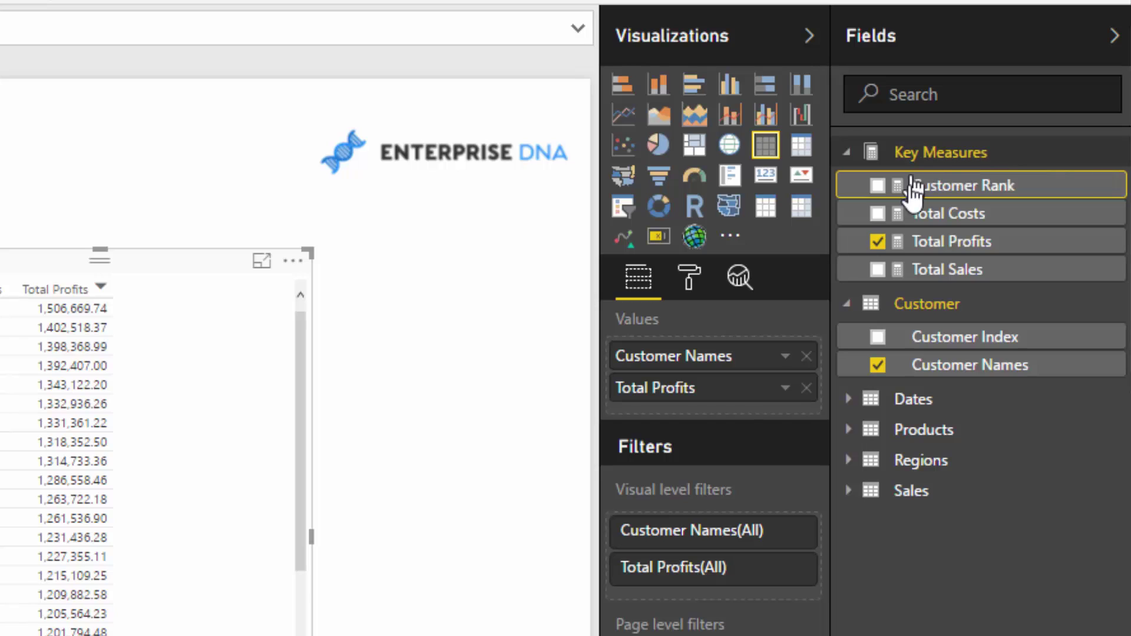
Add Customer Rank as a column in the profits table, then delete ALL( from its formula
drag(917, 192, 576, 253)
drag(511, 326, 187, 518)
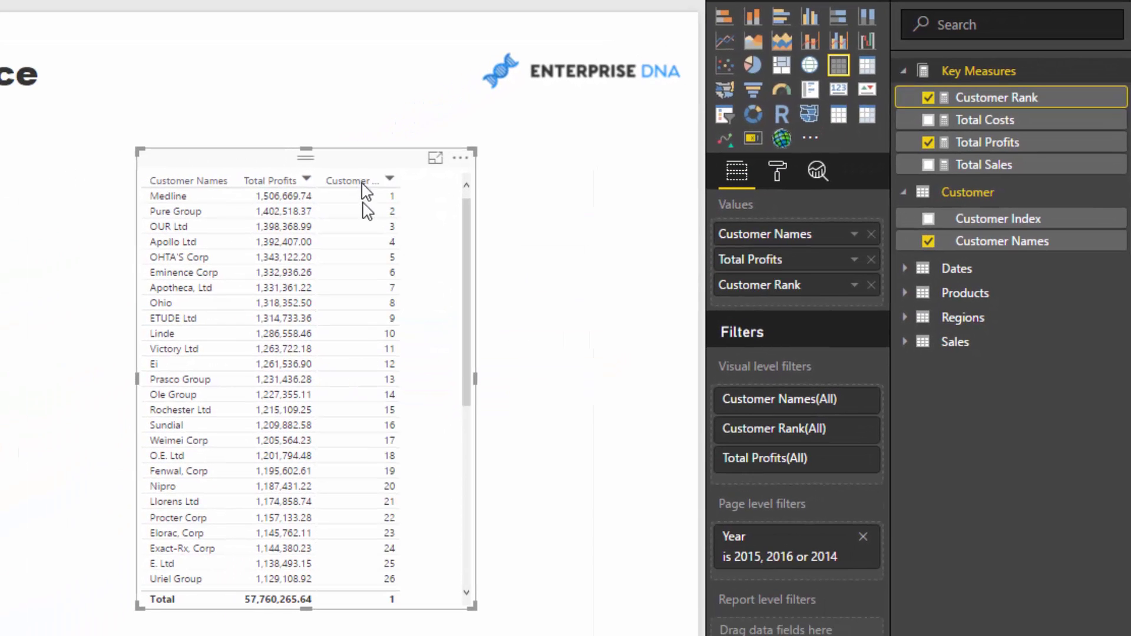
scroll(371, 230, down, 8)
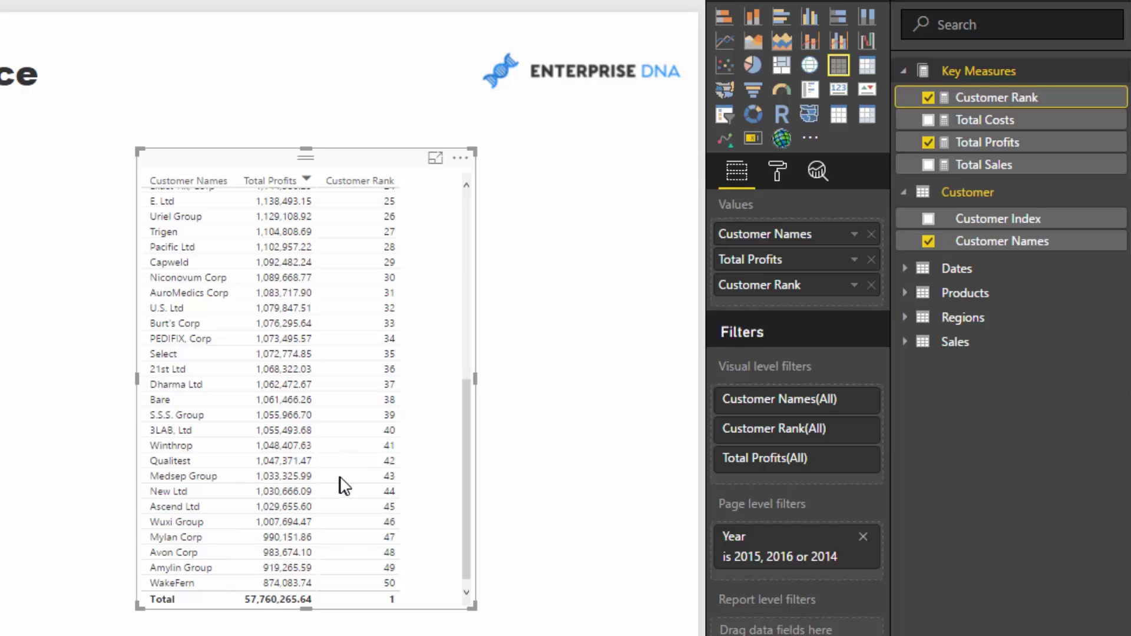
scroll(392, 484, up, 5)
scroll(391, 481, up, 3)
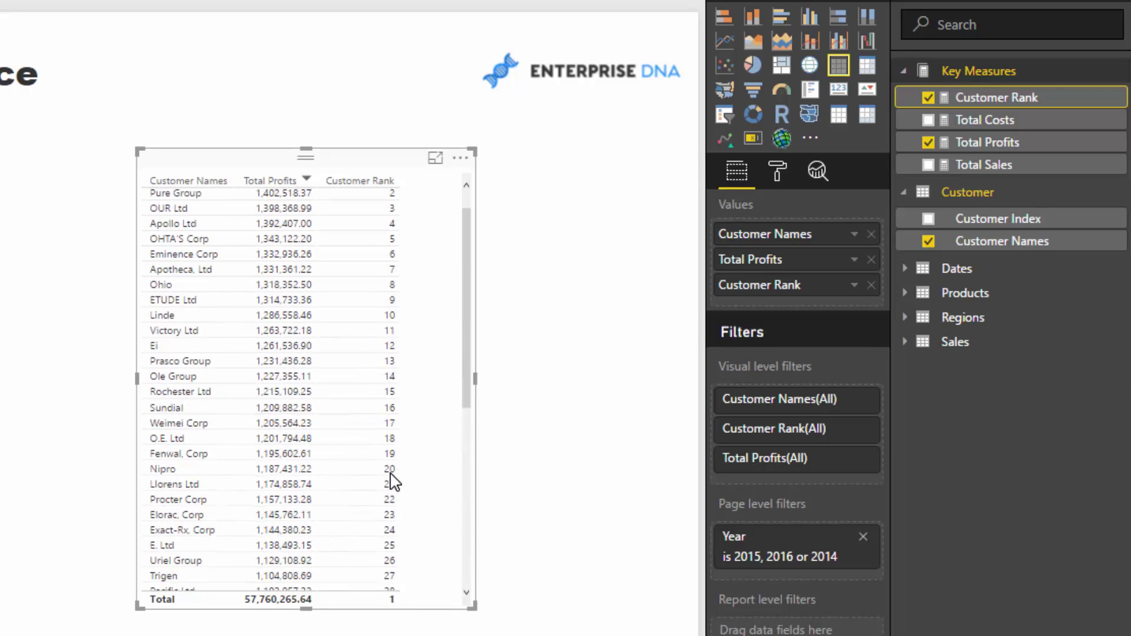
drag(373, 156, 574, 159)
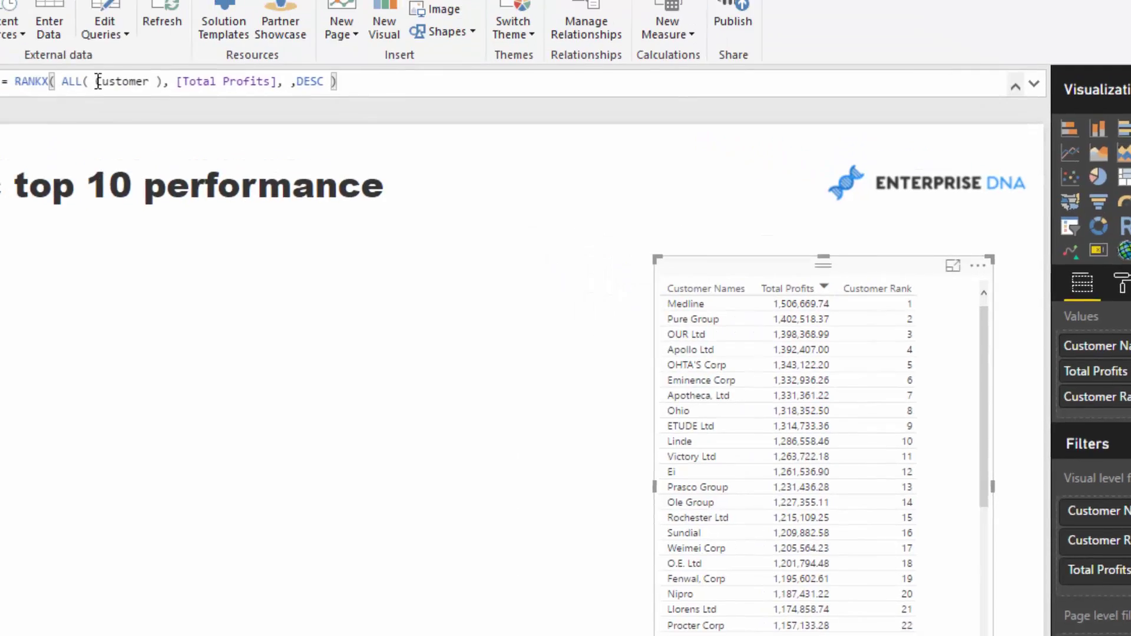
drag(93, 82, 57, 81)
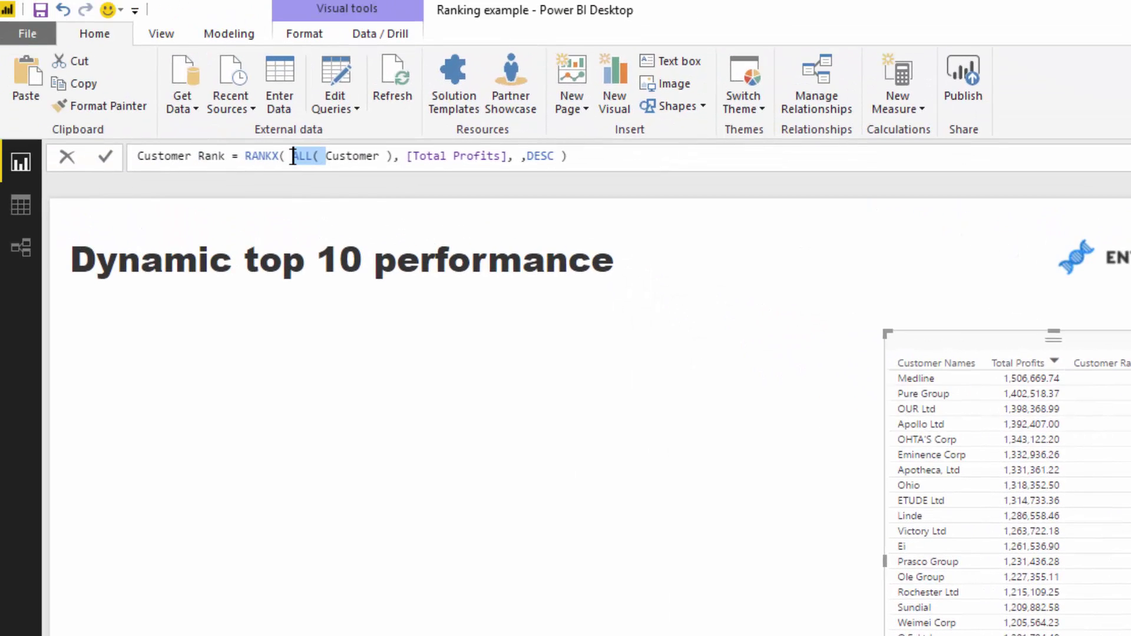
key(BackSpace)
Commit Customer Rank without ALL, so every customer shows rank 1
click(358, 156)
key(BackSpace)
key(BackSpace)
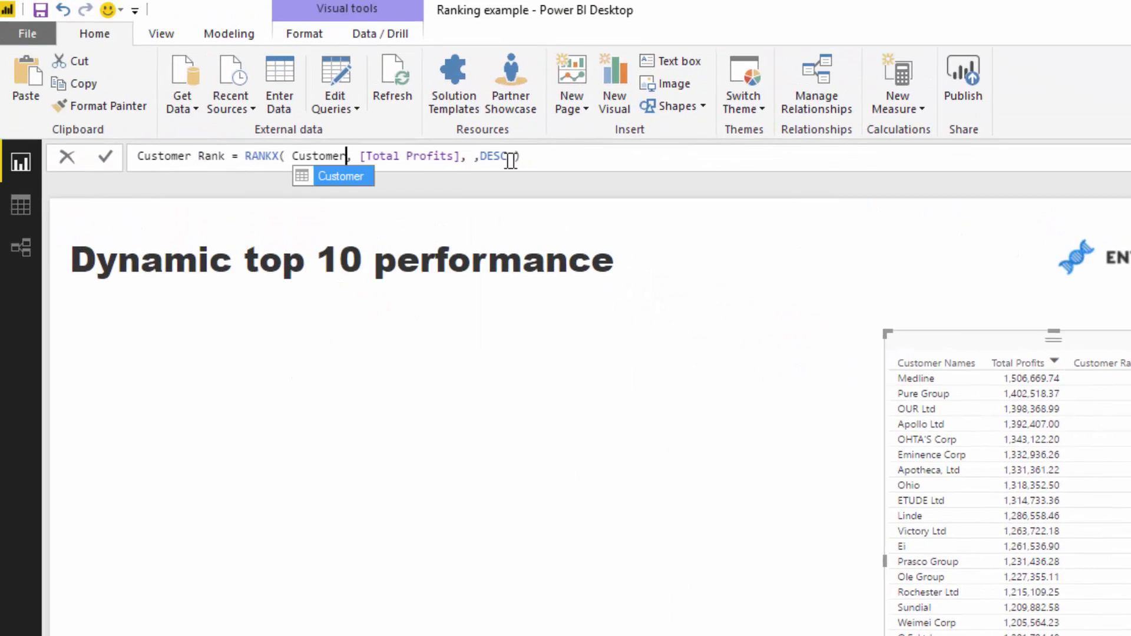
key(Return)
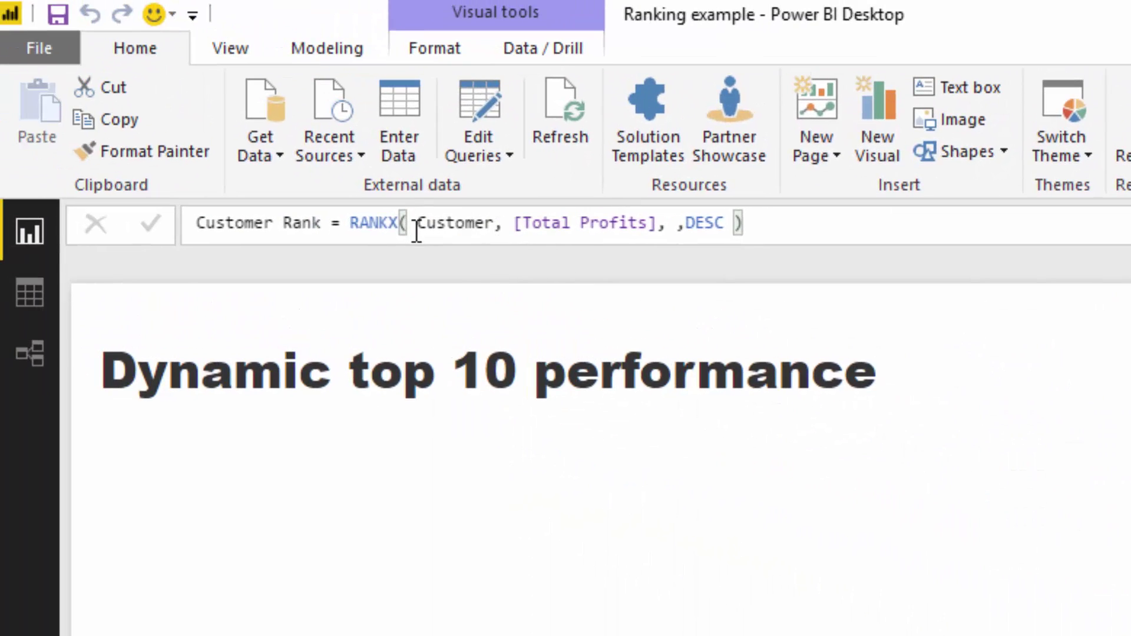
Restore ALL( Customer ) in Customer Rank for sequential ranks and reposition the table
click(418, 231)
text(ALL()
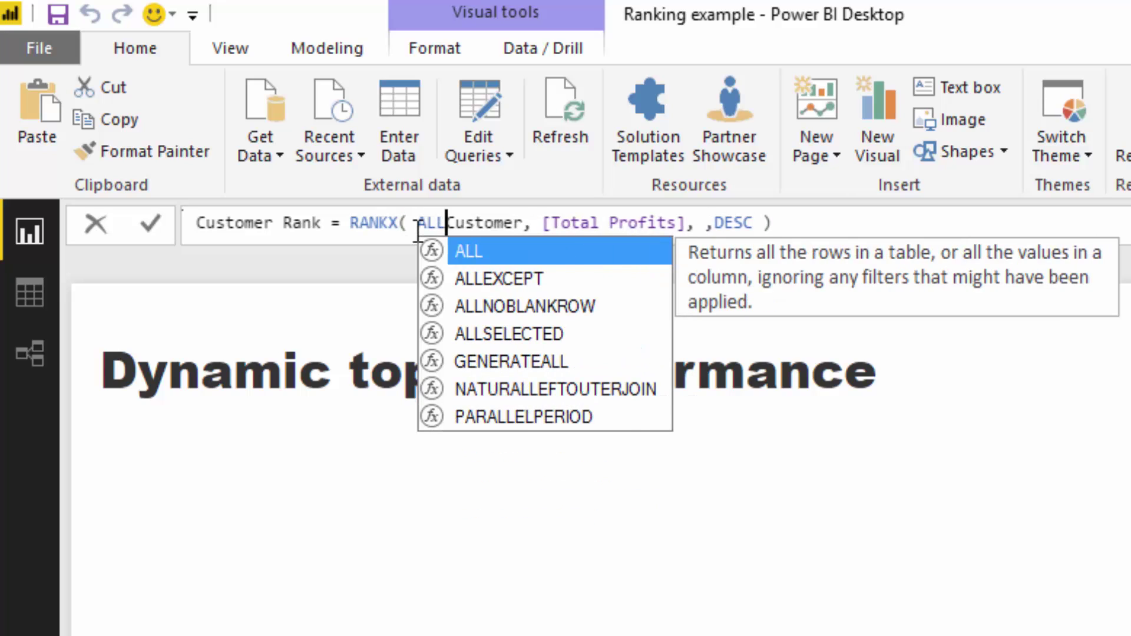
click(542, 222)
text())
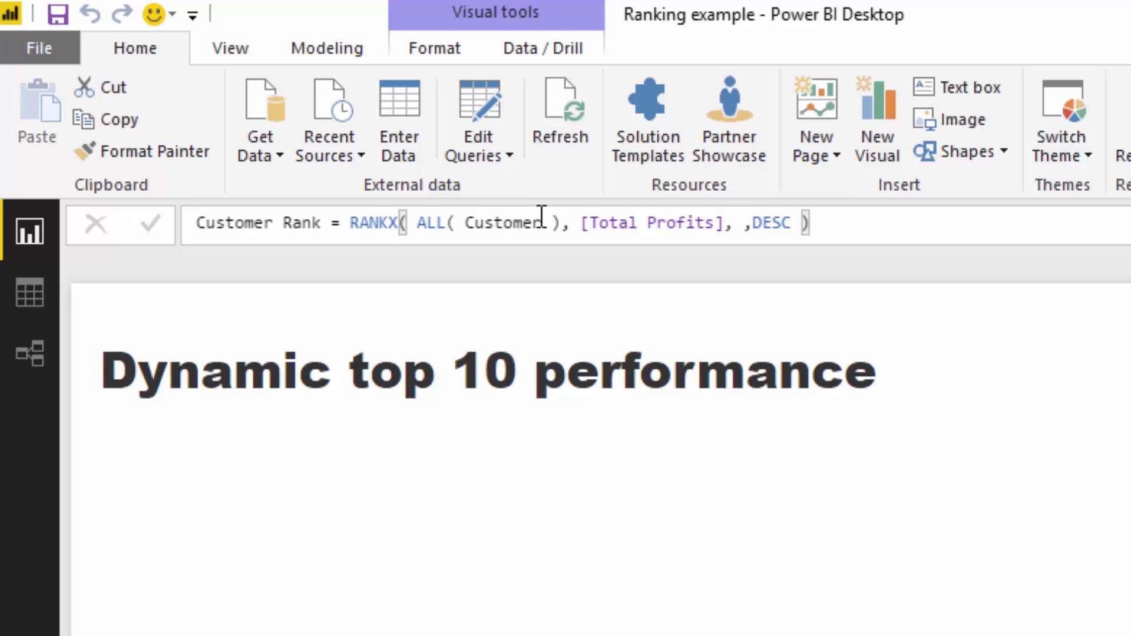
key(Return)
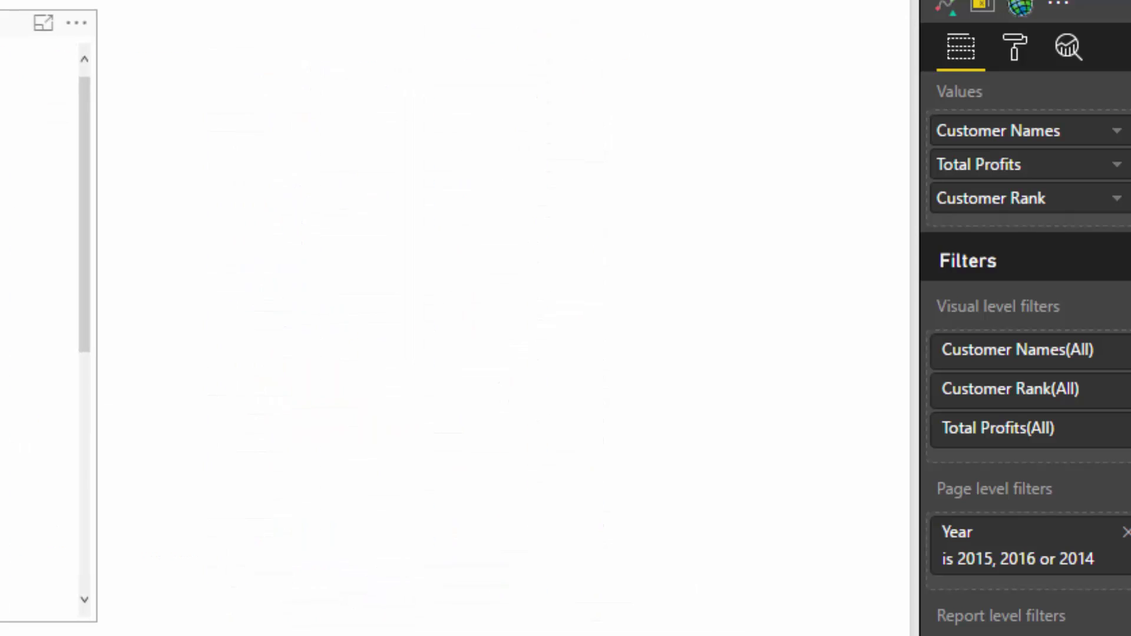
drag(0, 30, 503, 9)
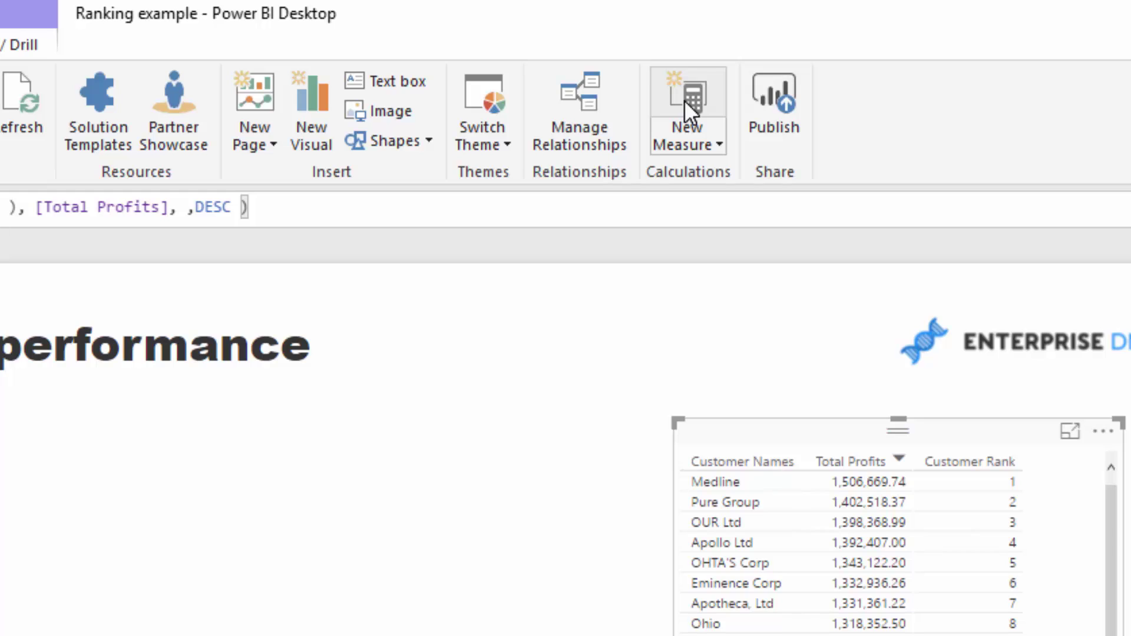
click(685, 99)
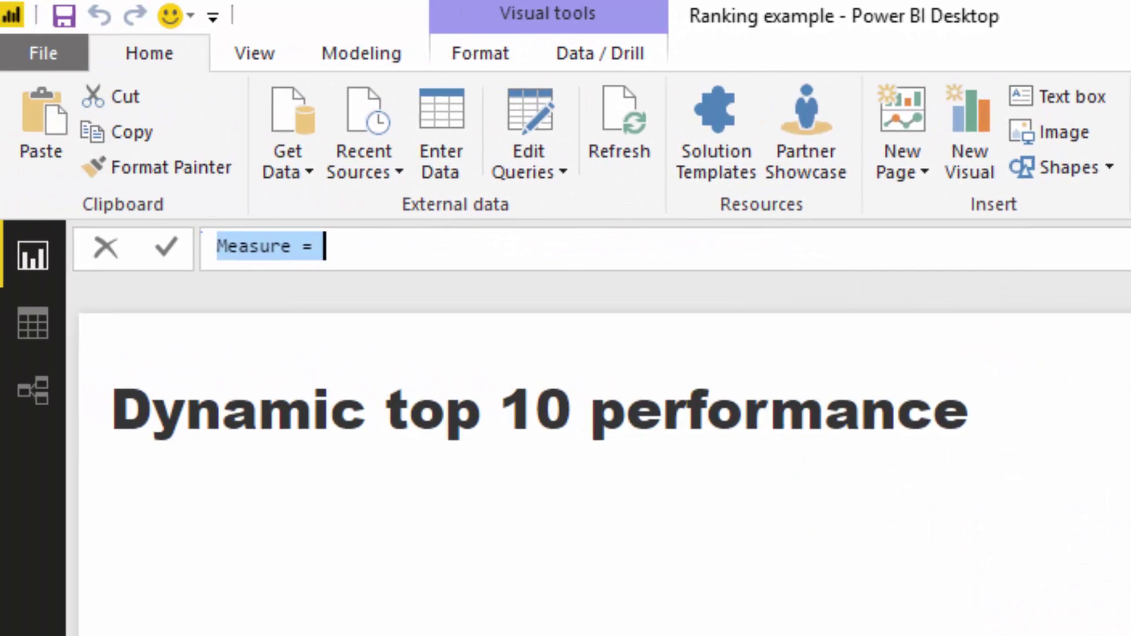
Write Top 10 Customer Profits = IF( [Customer Rank] <= 10, [Total Profits], BLANK() )
text(Top 10)
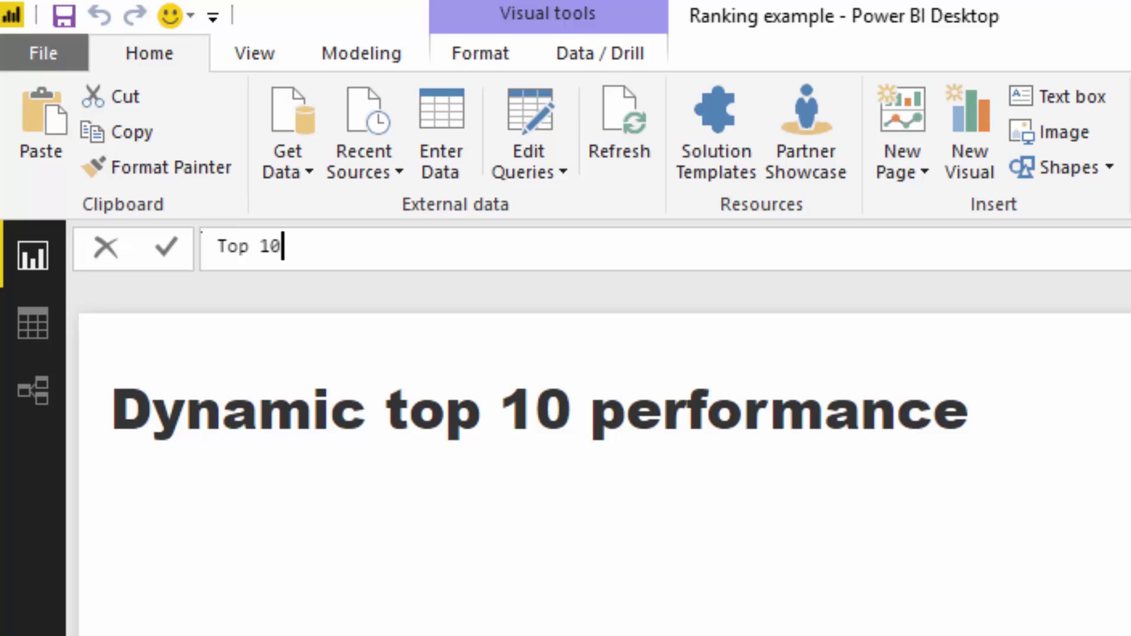
text( Customer )
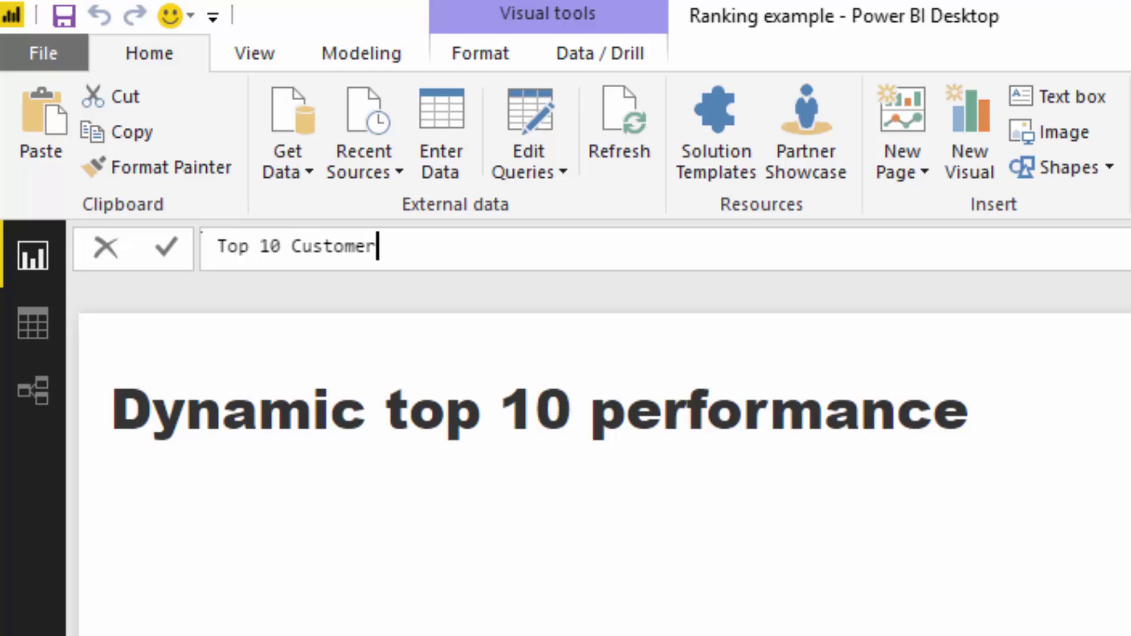
text(Profits)
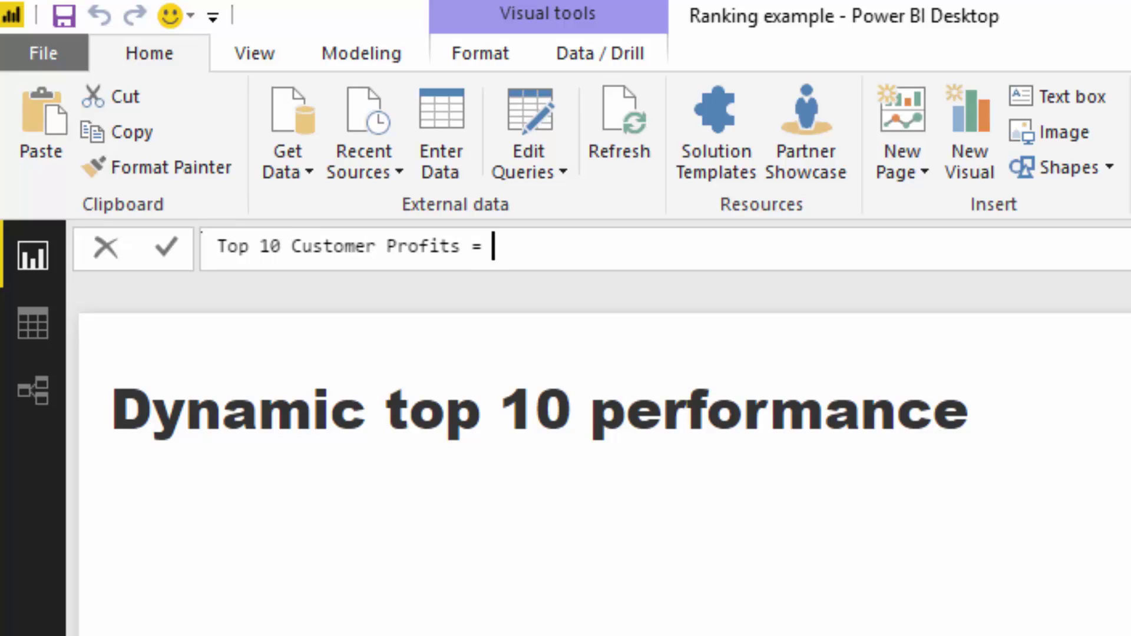
text( = IF()
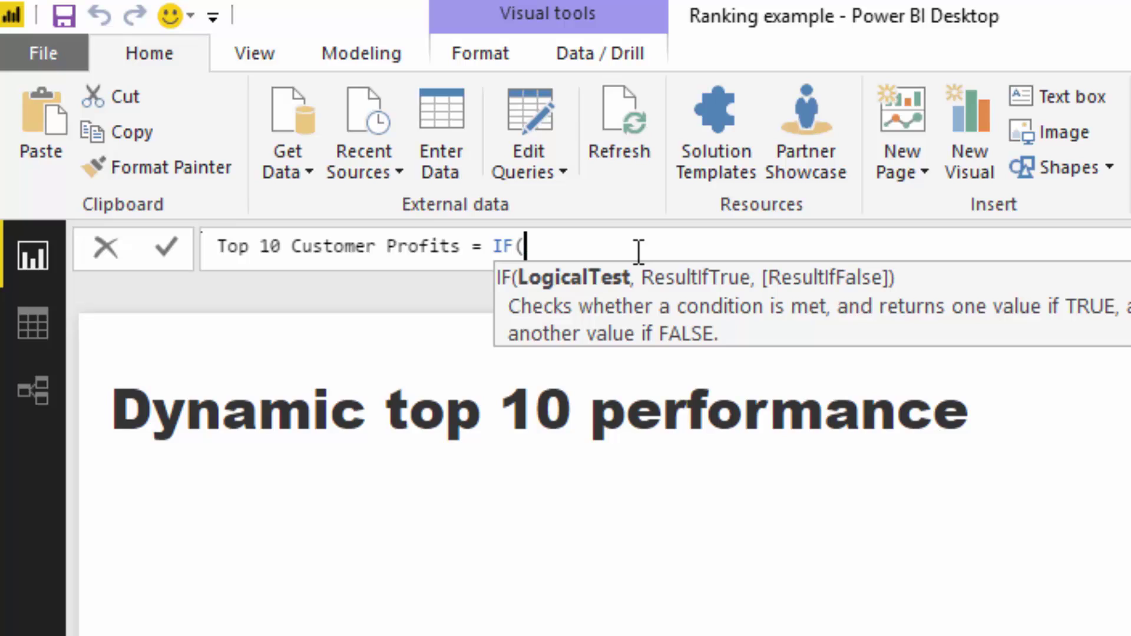
text( [)
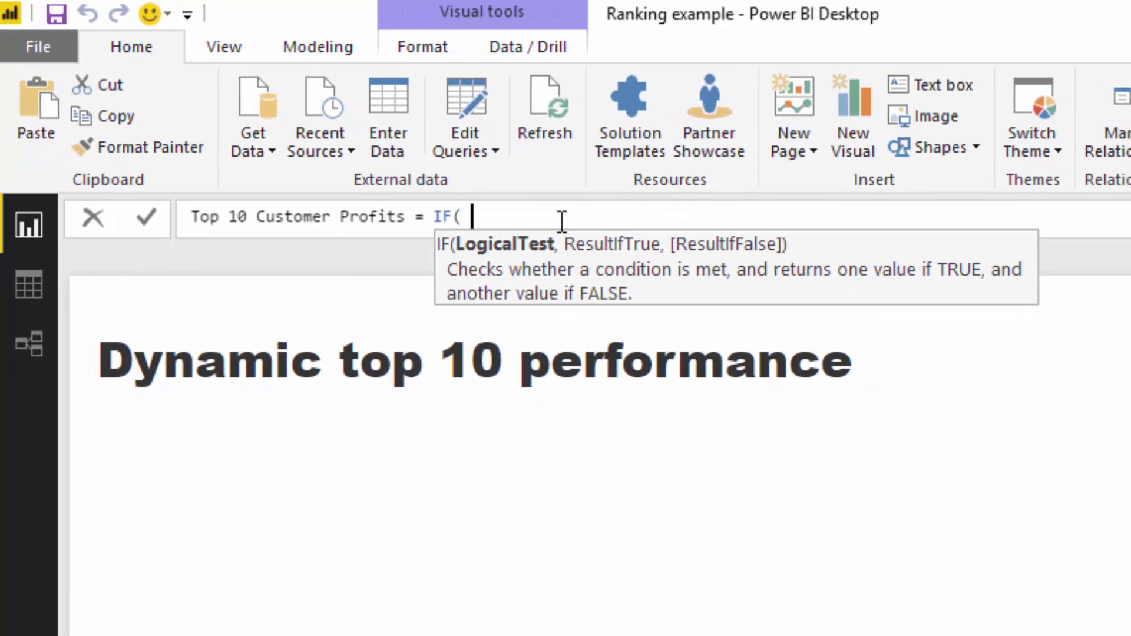
text(Cus)
key(Down)
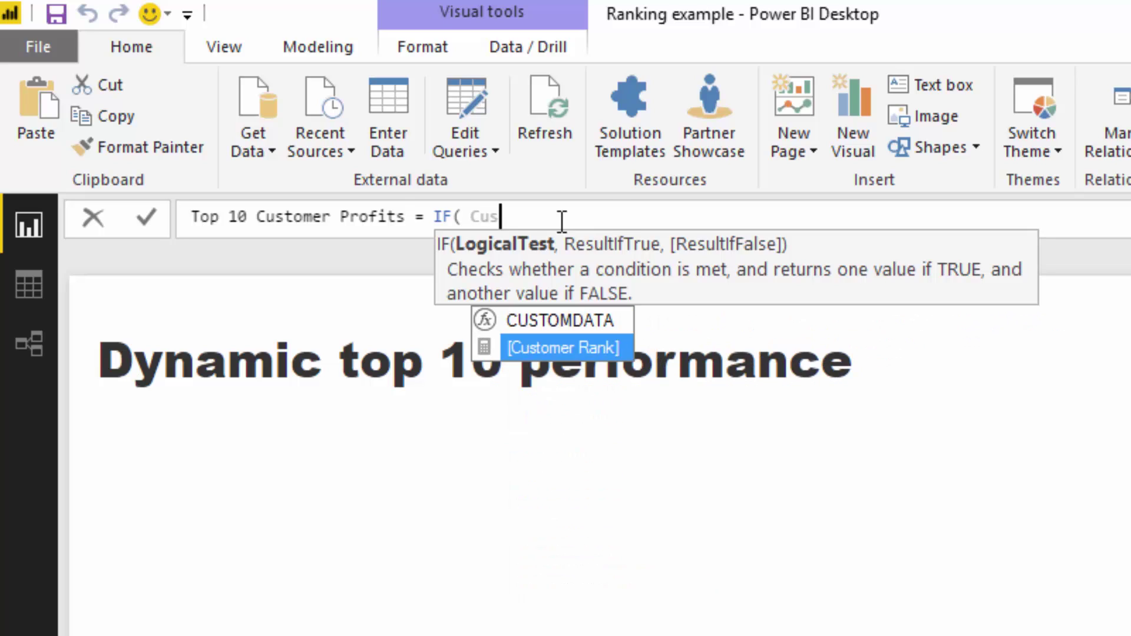
key(Tab)
text(<= 10)
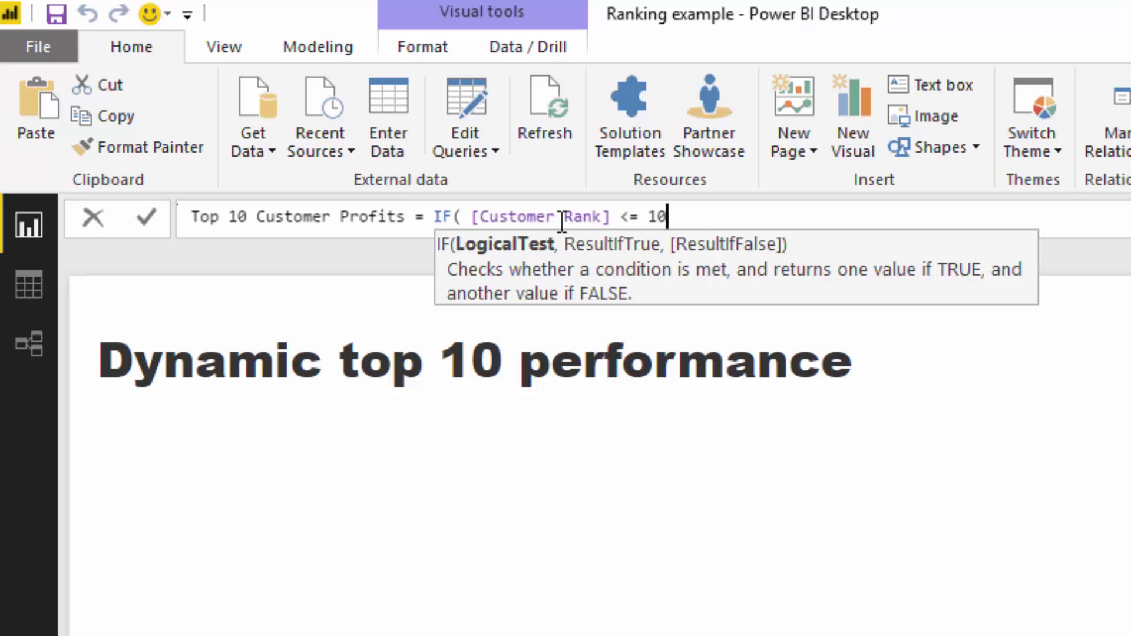
text(, [Tota)
key(Down)
key(Tab)
text(, BLA)
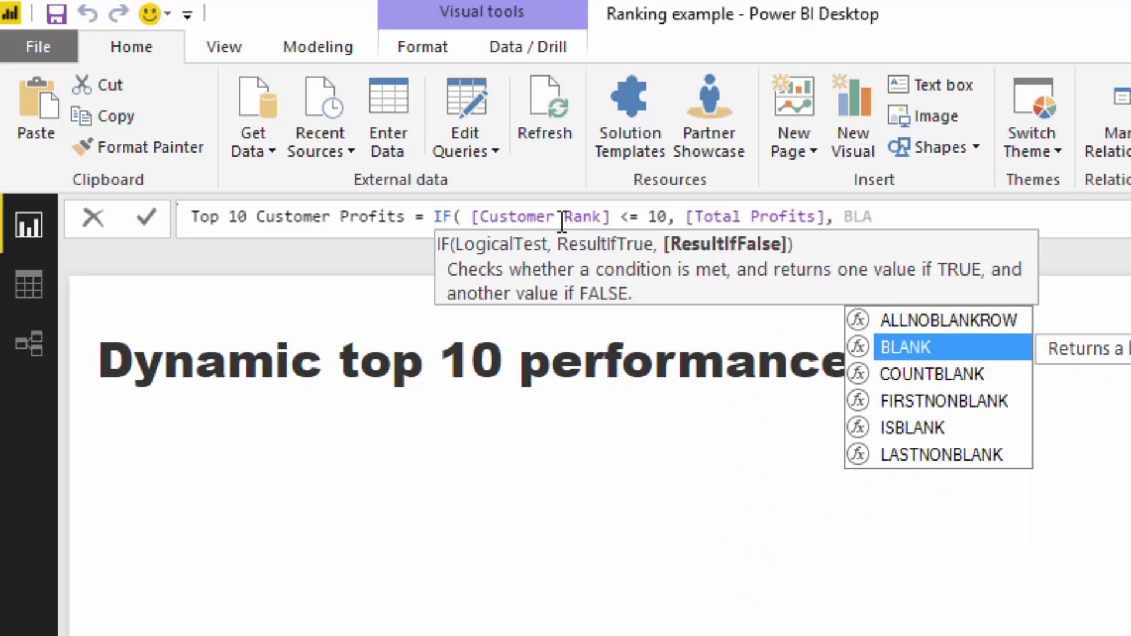
key(Tab)
text() ))
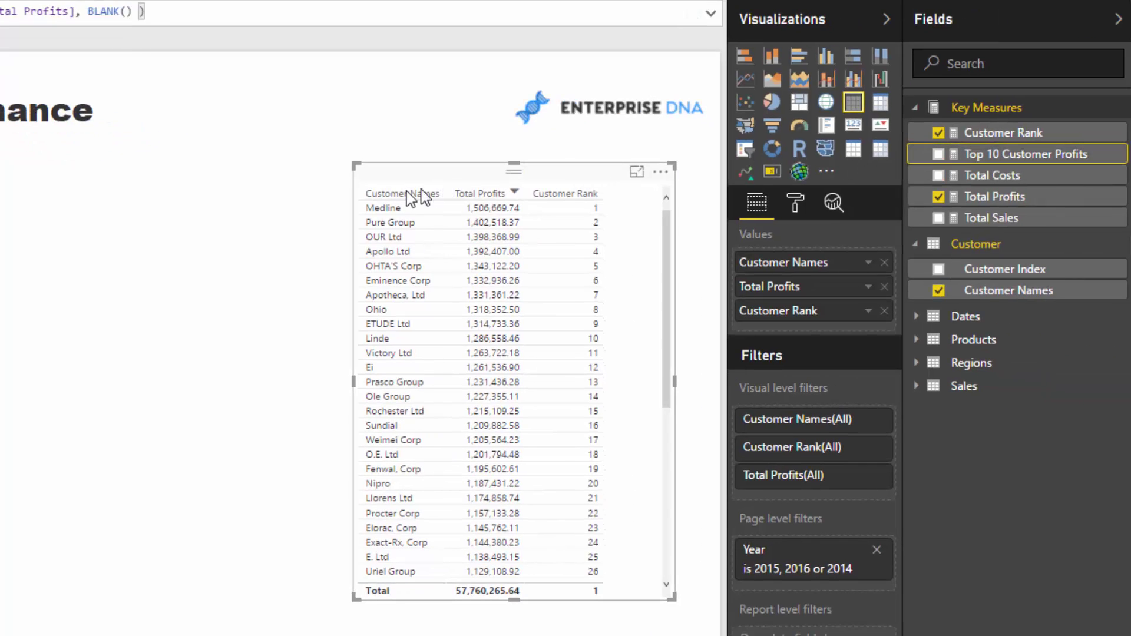
Duplicate the customer table and make the copy show Customer Names with Top 10 Customer Profits
key(ctrl+c)
key(ctrl+v)
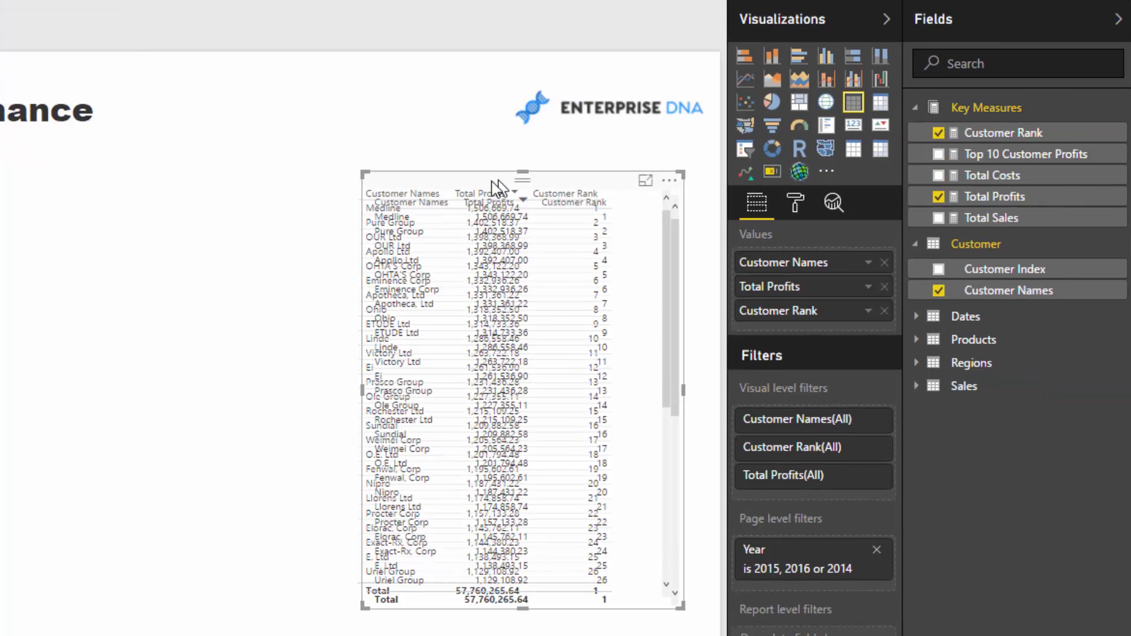
drag(497, 187, 117, 197)
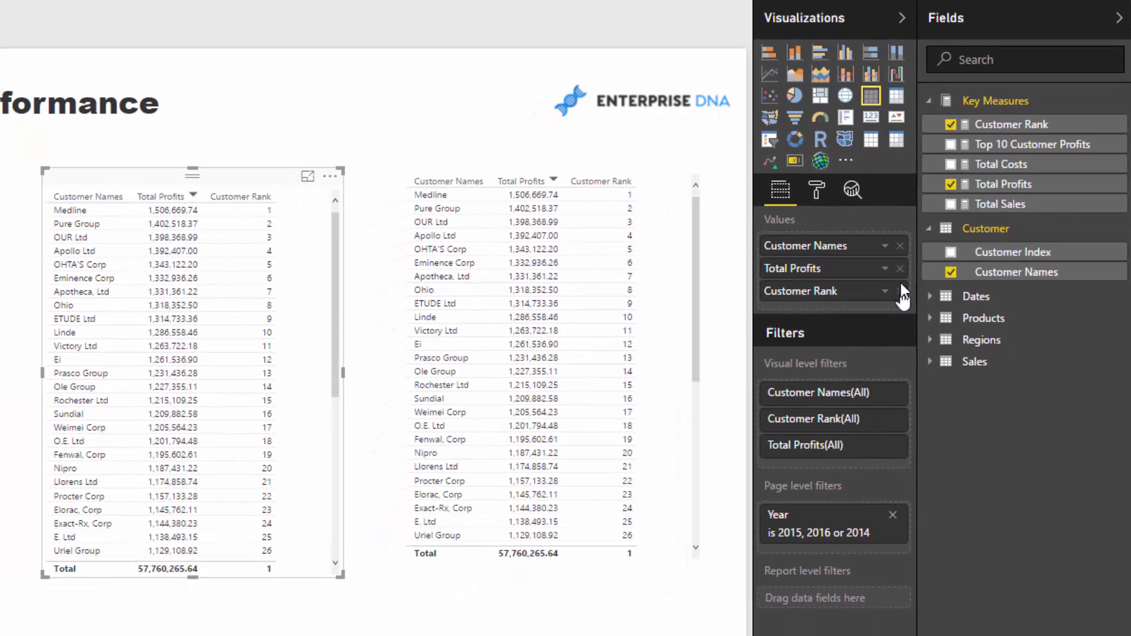
click(884, 310)
click(900, 268)
drag(1002, 145, 866, 262)
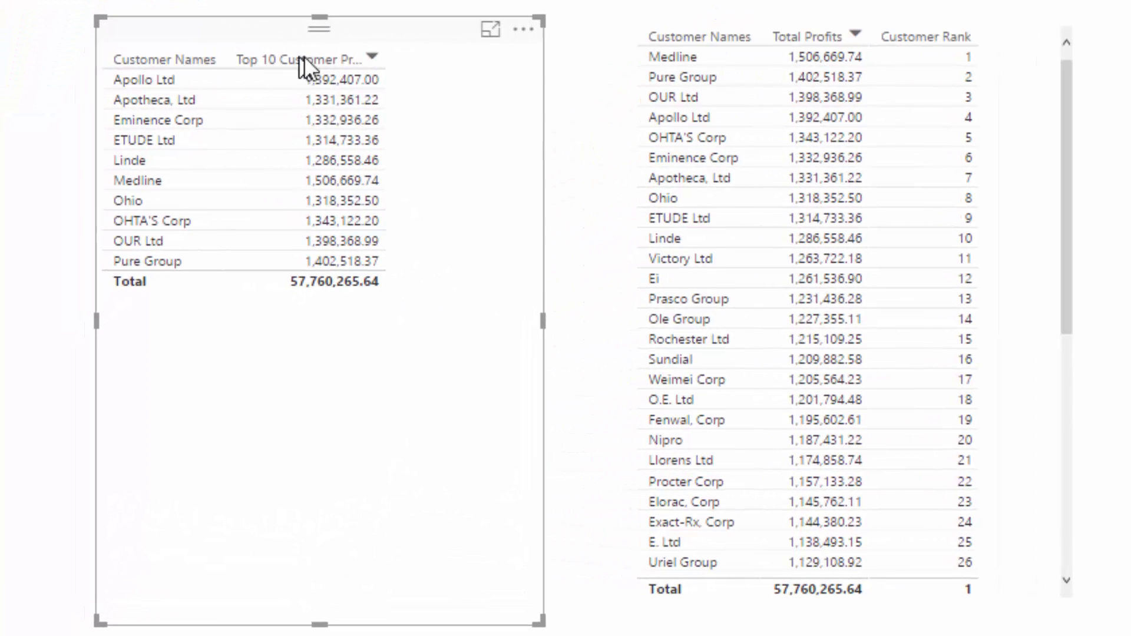
drag(275, 33, 304, 40)
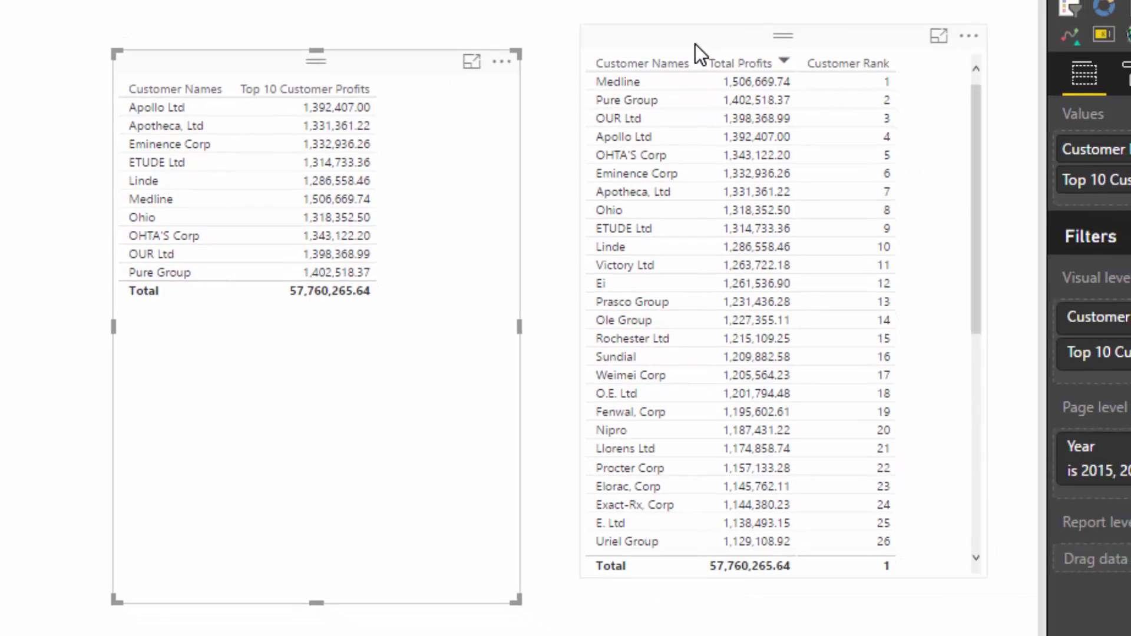
Remove Customer Rank from the original table and shrink it to two columns
click(766, 12)
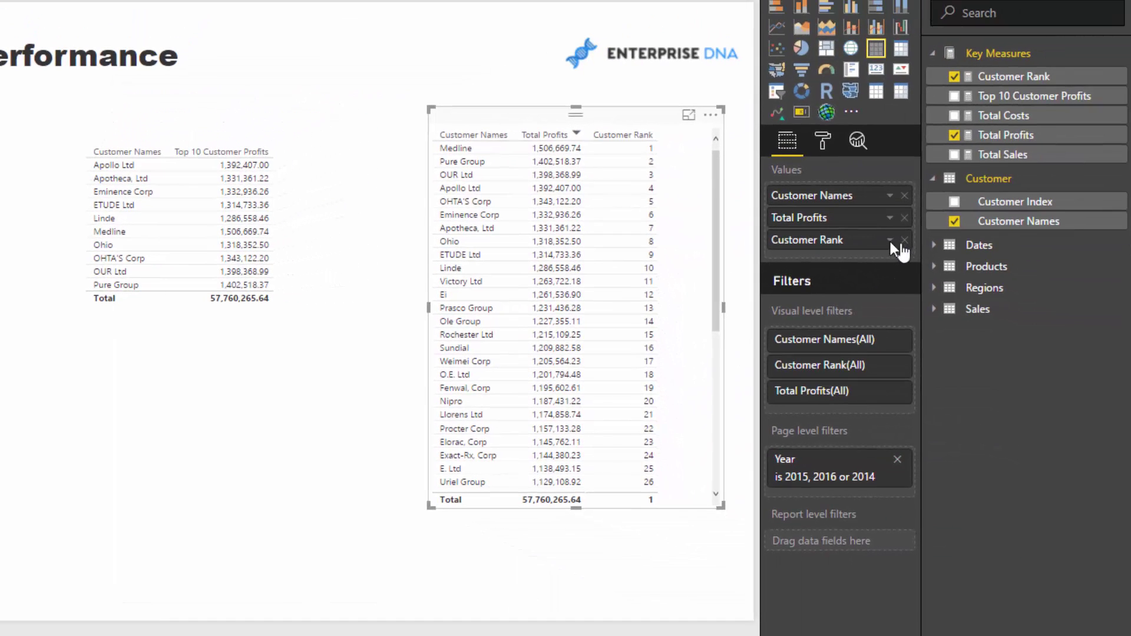
click(903, 240)
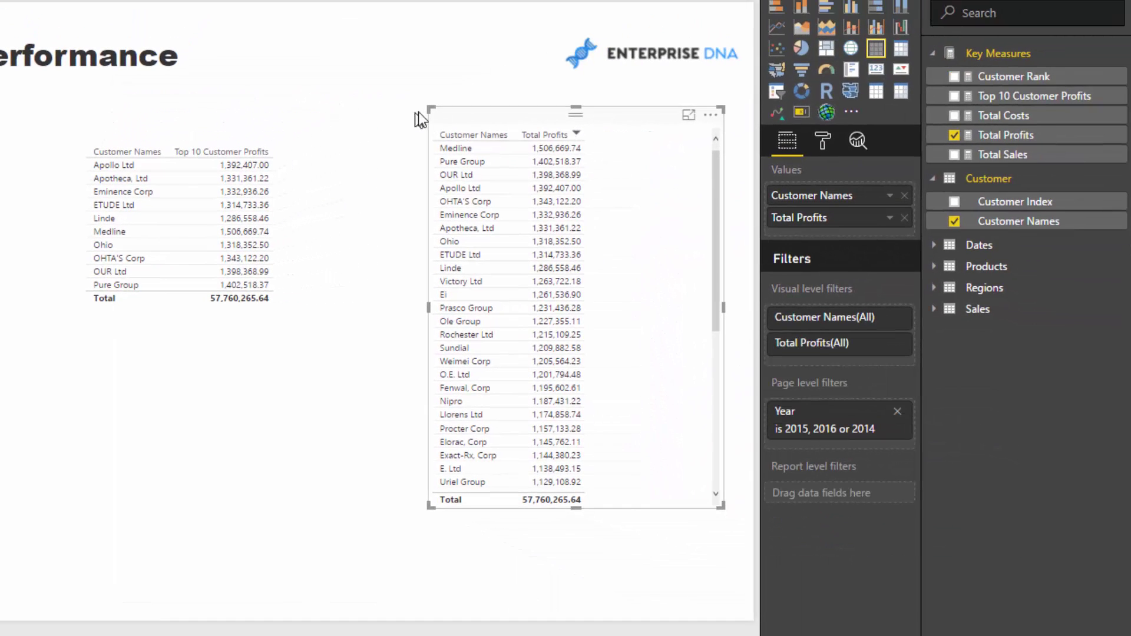
drag(432, 111, 537, 124)
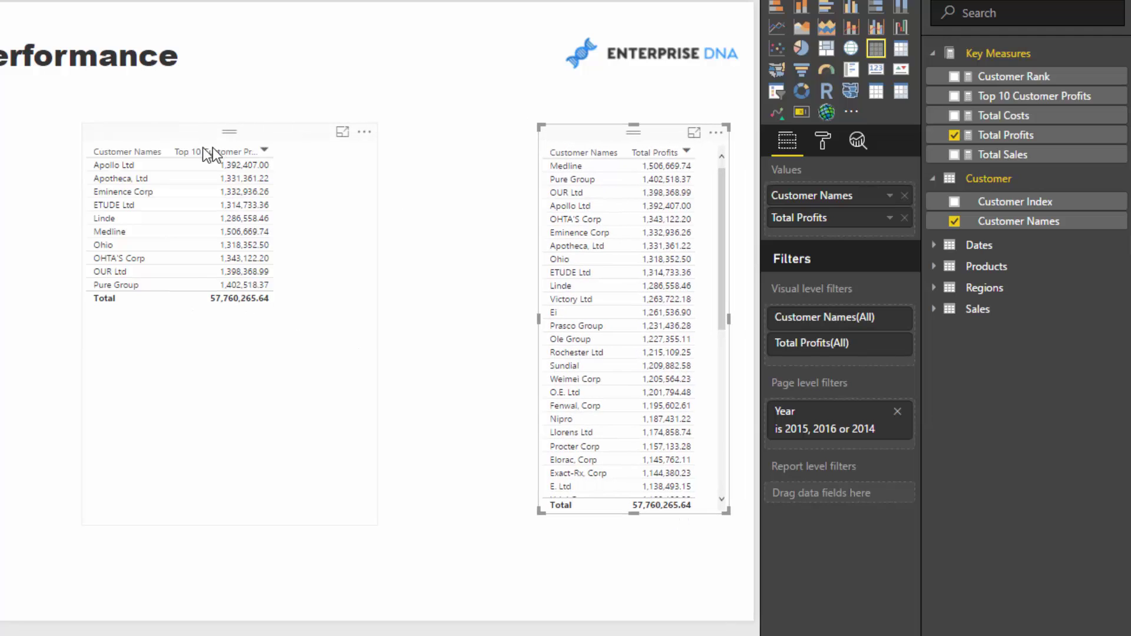
drag(197, 133, 46, 139)
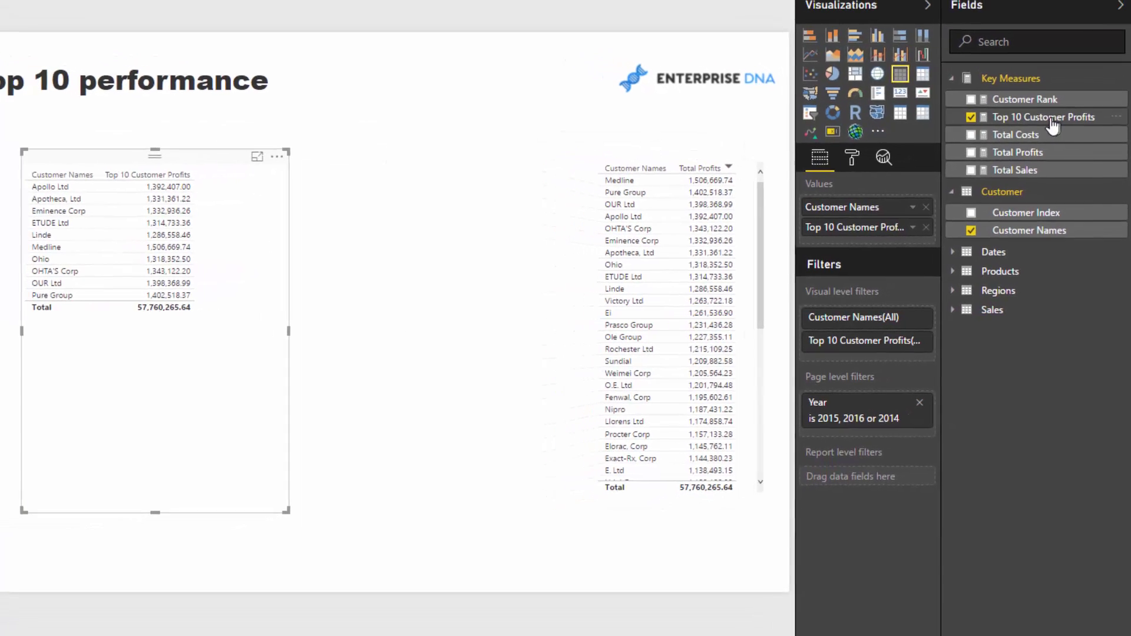
Add a 57.76M Top 10 Customer Profits card beside the tables and enlarge the top-10 table
drag(1034, 96, 461, 170)
drag(531, 185, 494, 197)
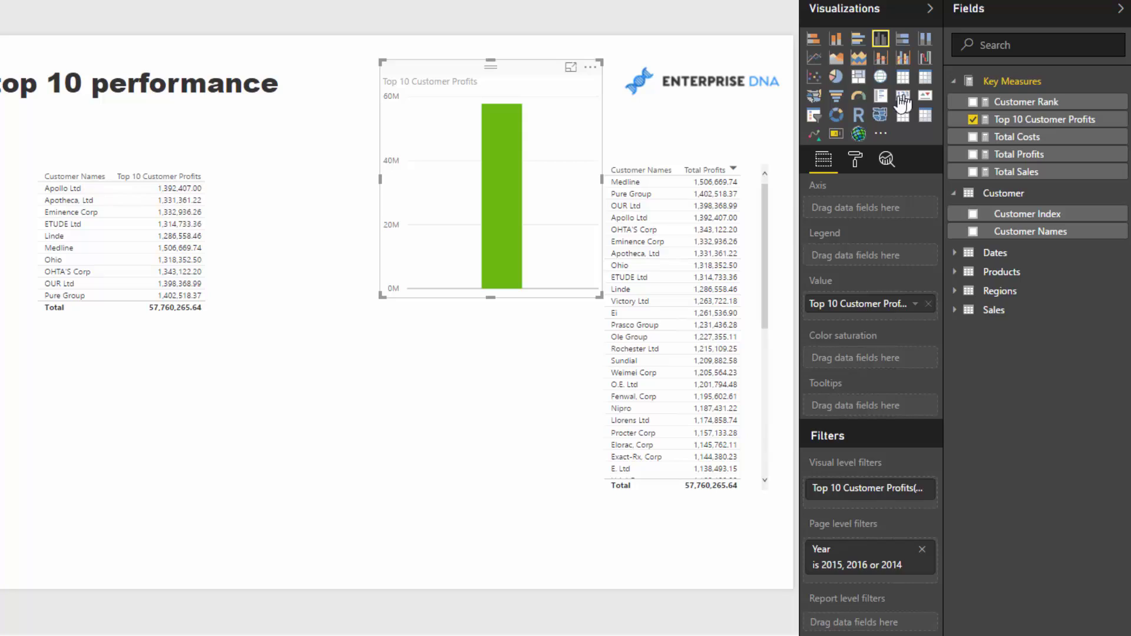
click(903, 103)
drag(600, 295, 551, 153)
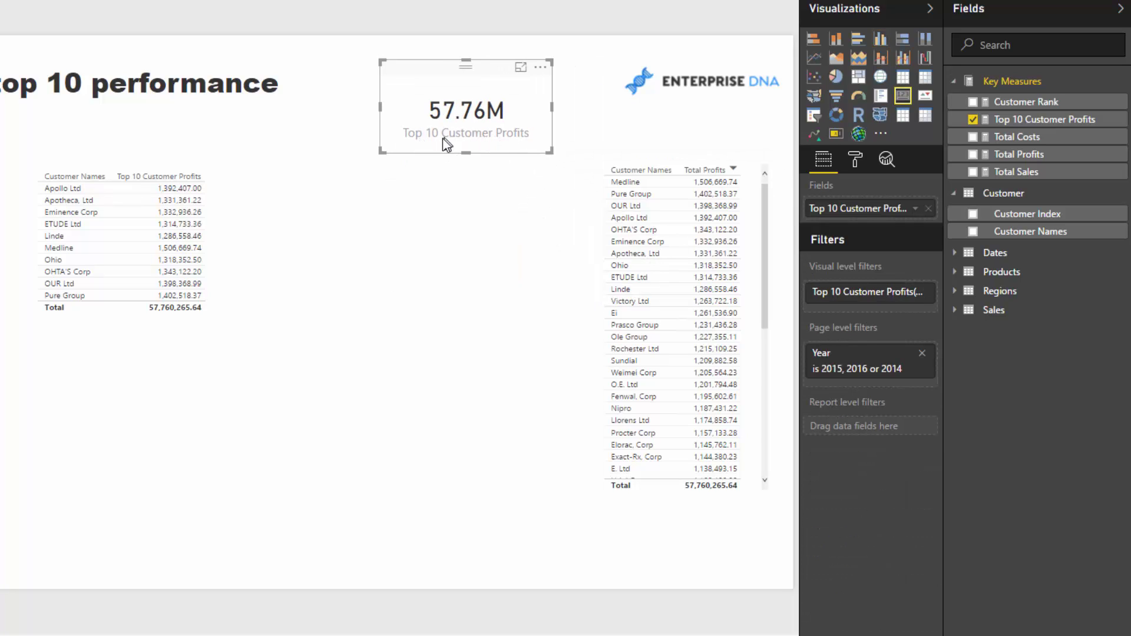
drag(474, 76, 508, 124)
drag(180, 160, 313, 160)
drag(433, 506, 470, 543)
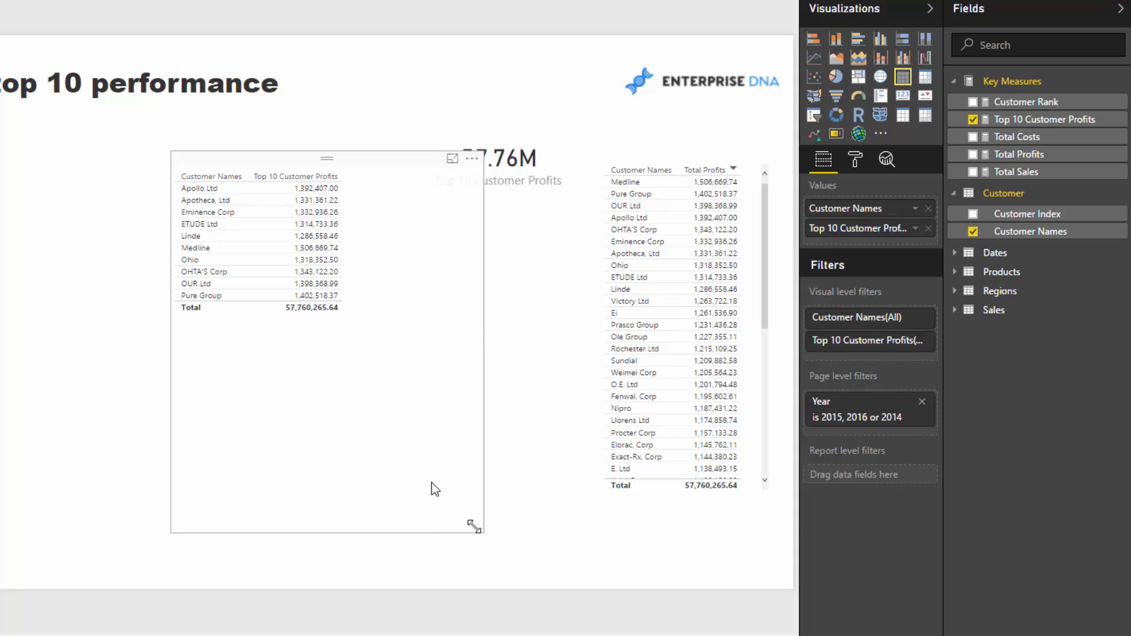
drag(405, 428, 353, 422)
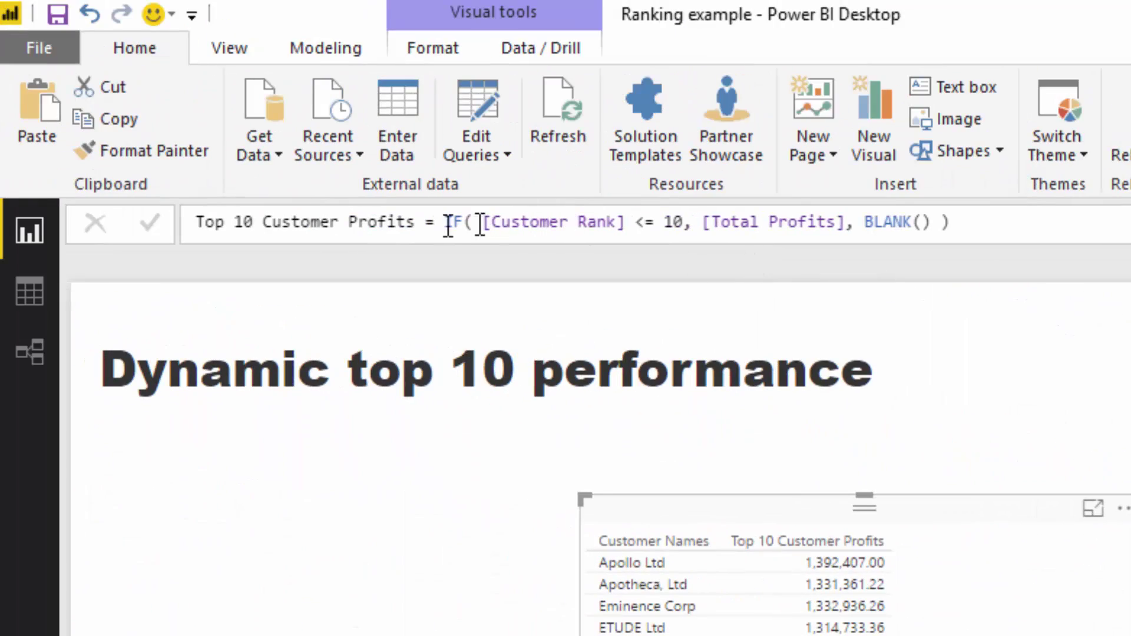
Wrap the Top 10 Customer Profits formula in IF( ISFILTERED( Customer[Customer Names] ), ...)
click(446, 224)
key(shift+Return)
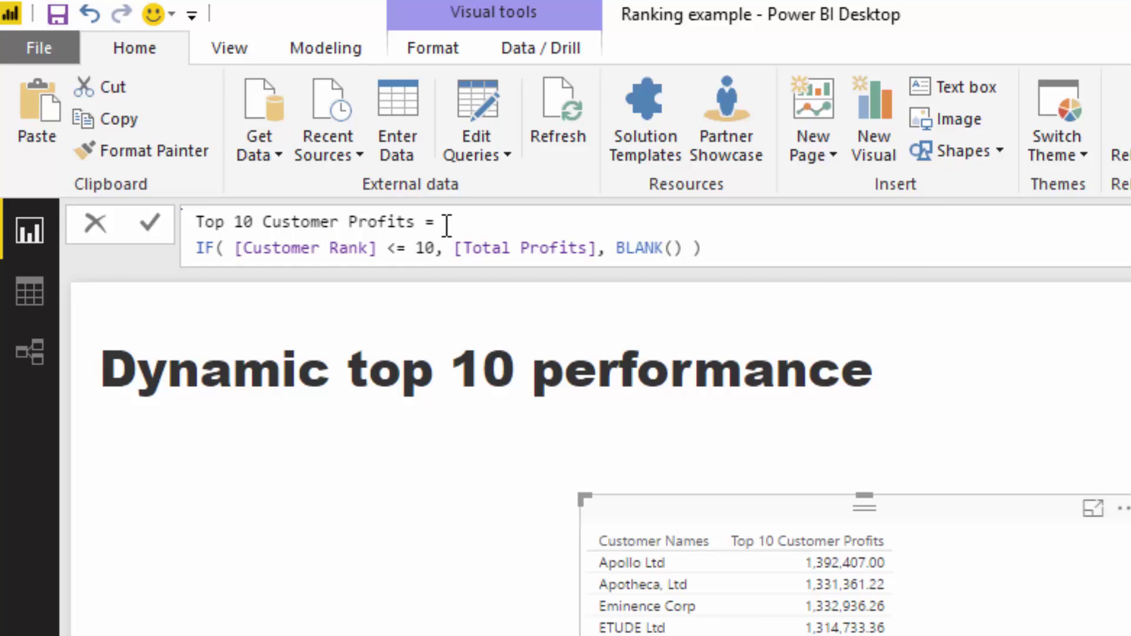
text(IF( ISFIL)
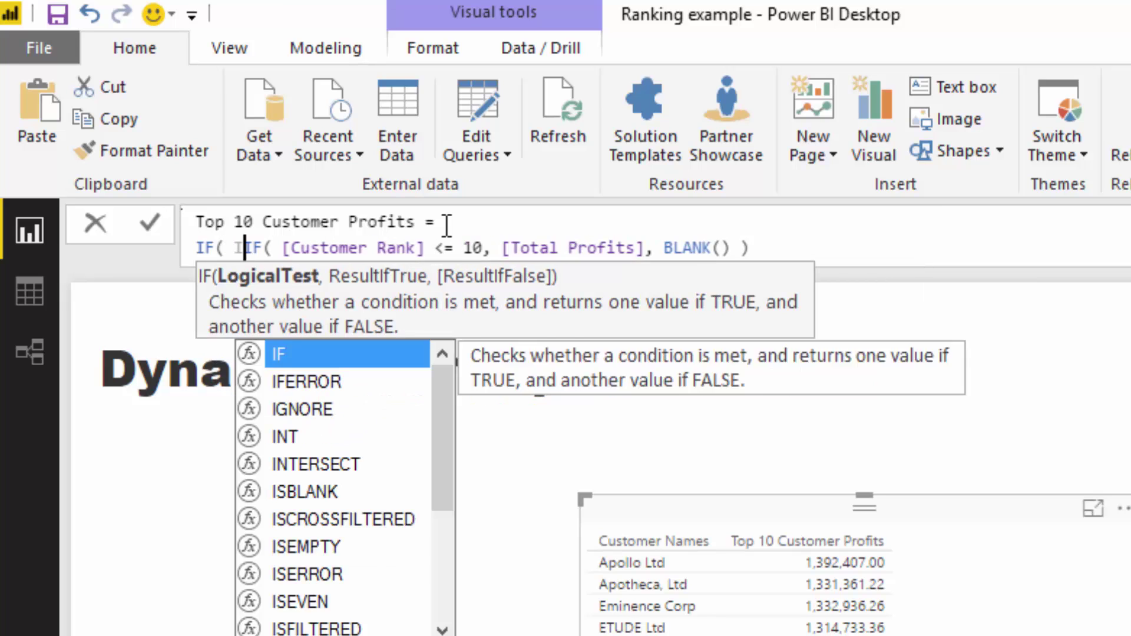
key(Tab)
text(Cus)
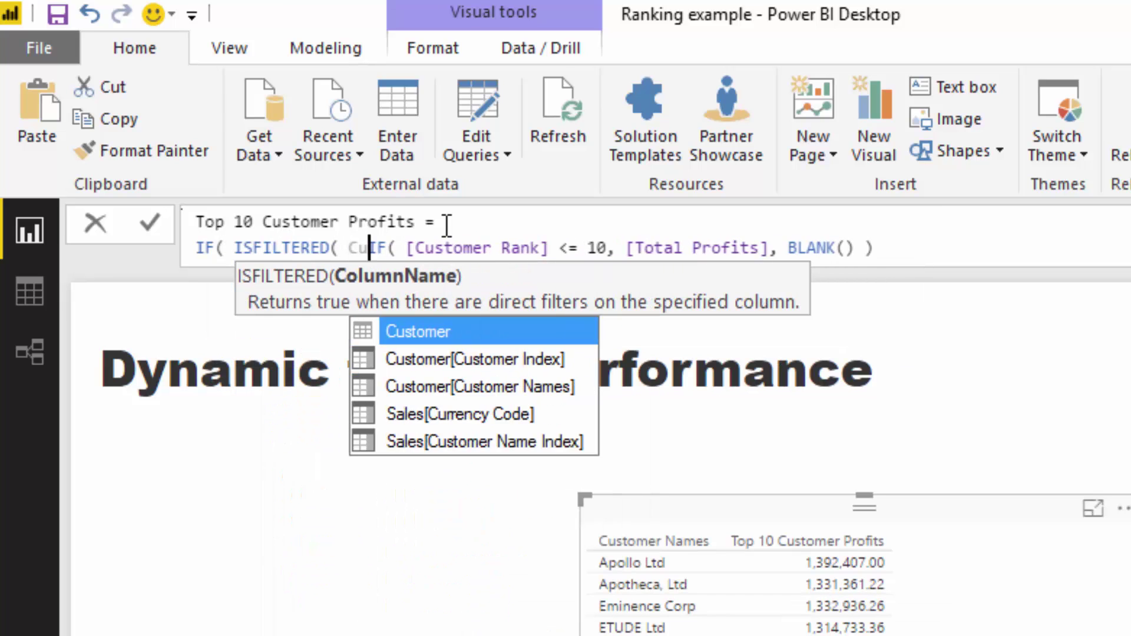
key(Tab)
text())
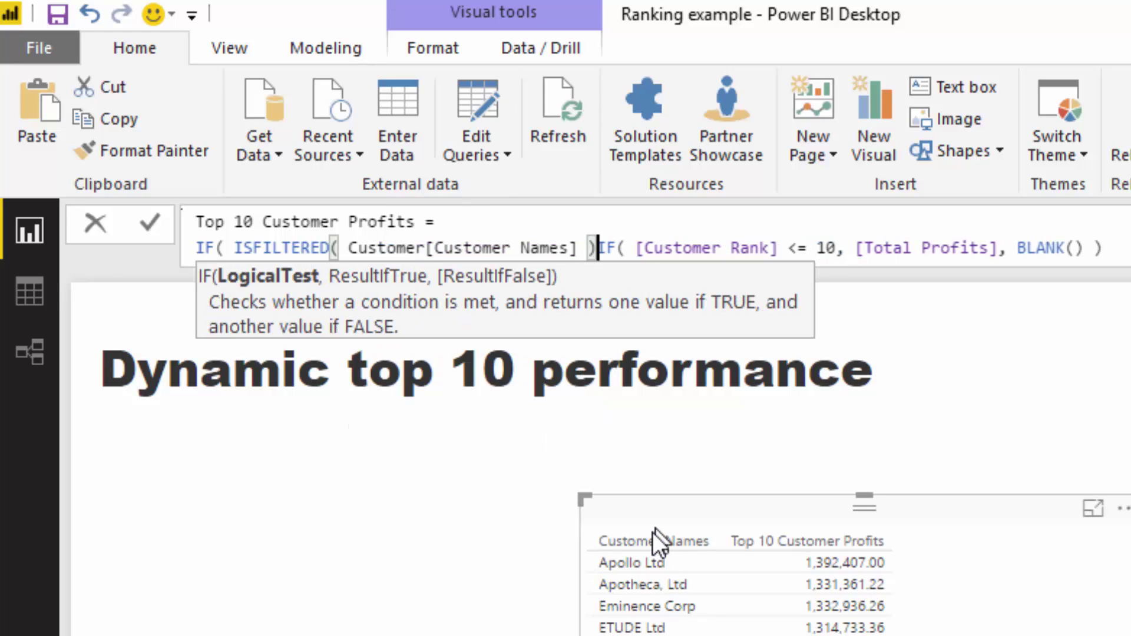
text(,)
Start the else branch after the inner IF with CALCULATE( [Total Profits]
key(shift+Return)
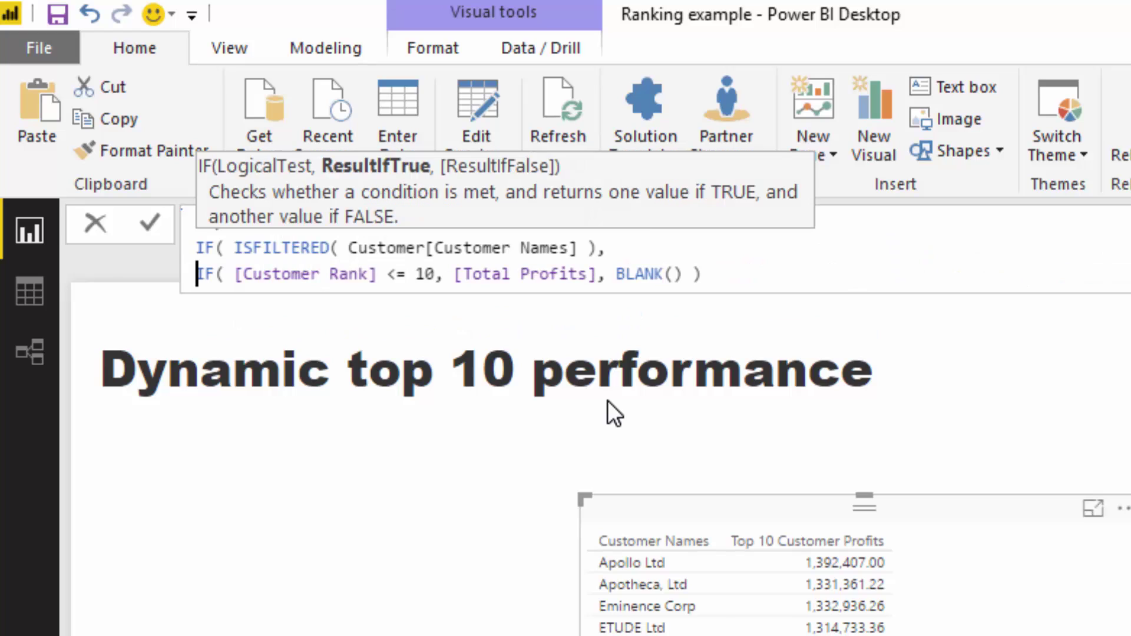
drag(702, 274, 173, 282)
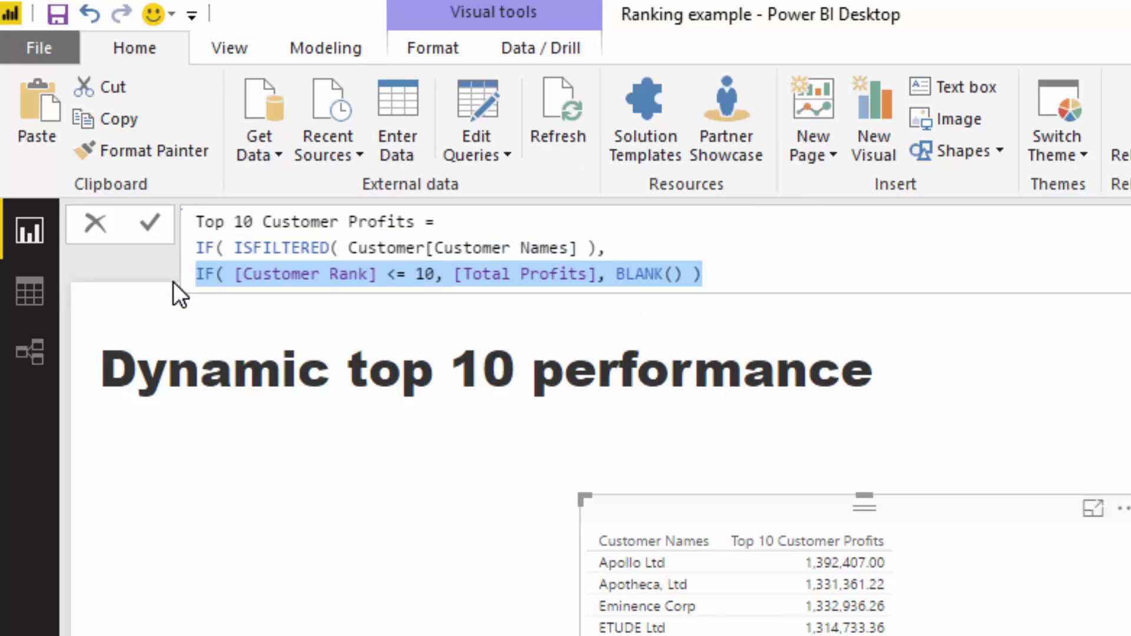
click(775, 281)
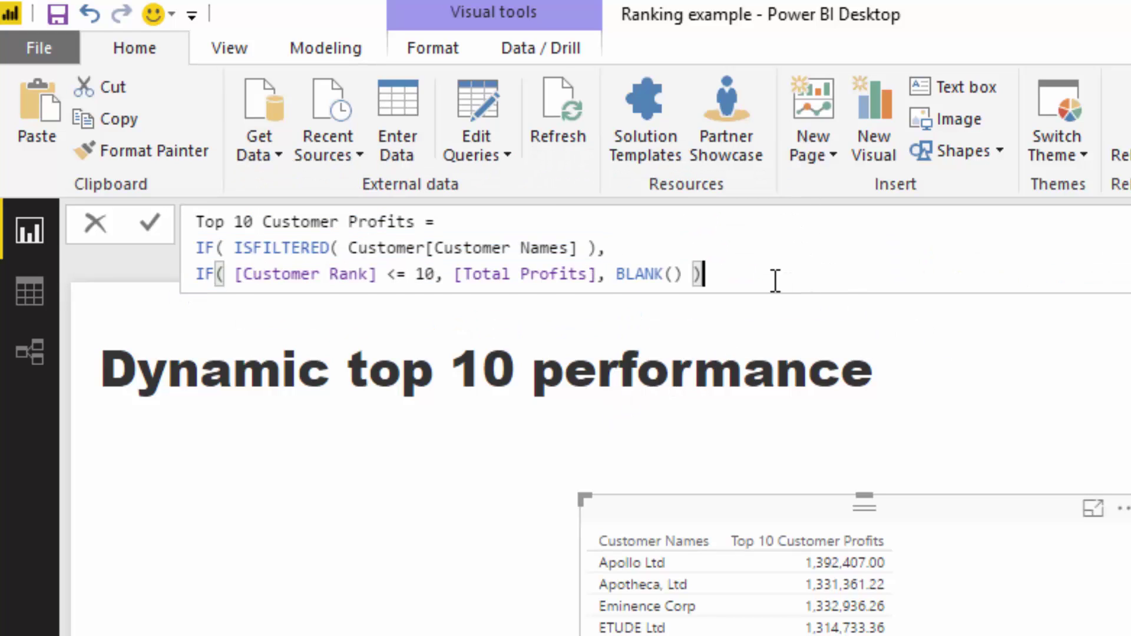
text(,)
key(shift+Return)
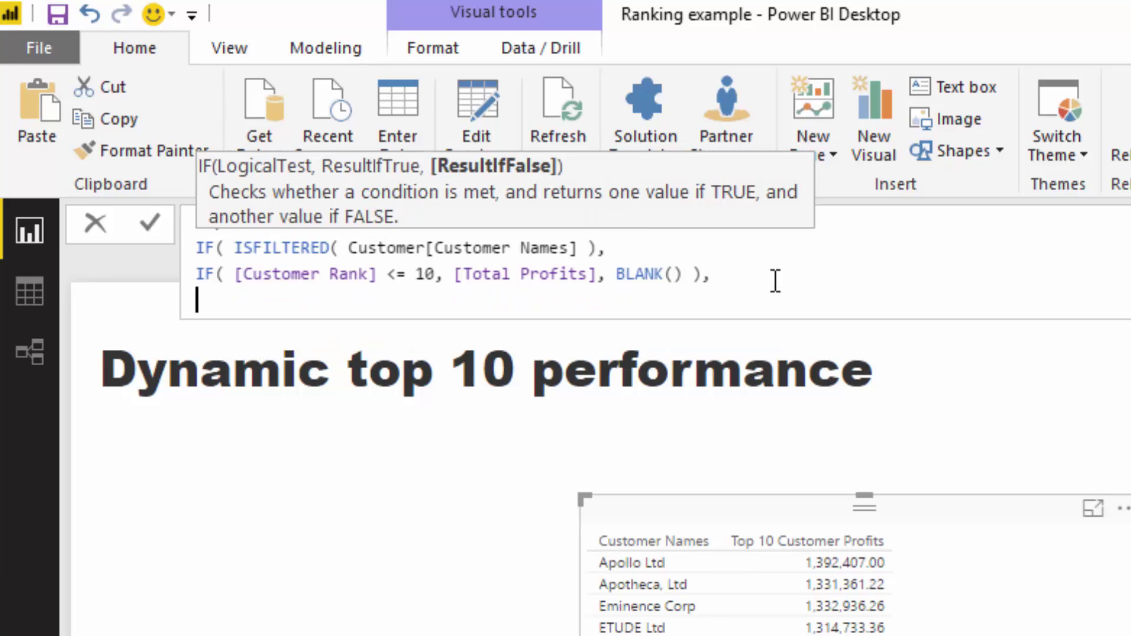
text(CALCULATE( Tota)
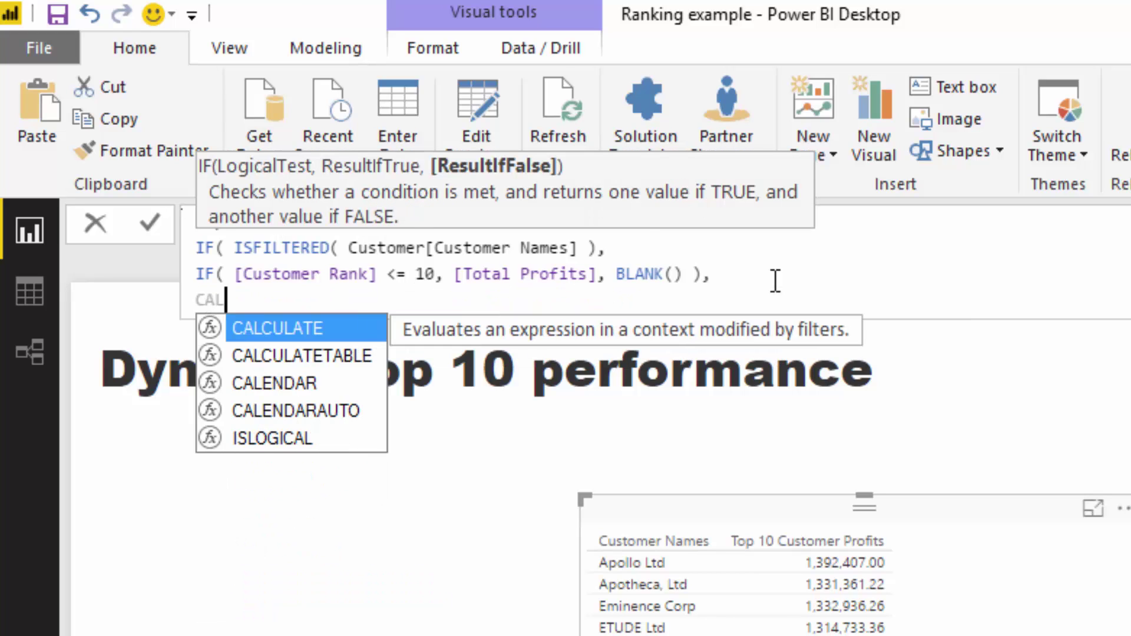
key(Tab)
text(Tota)
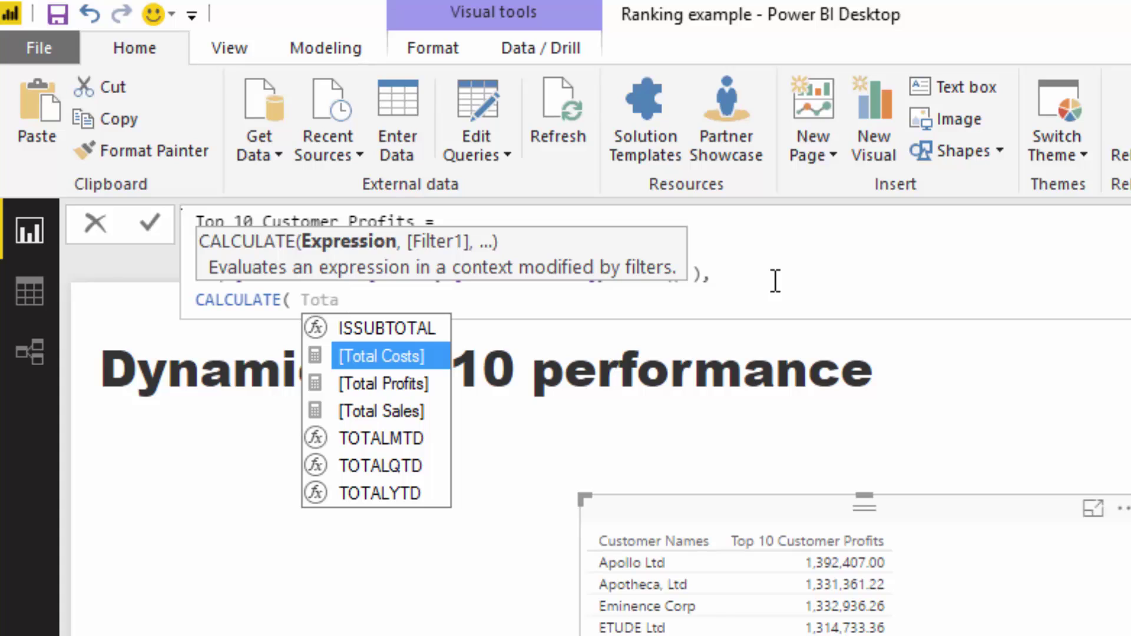
key(Down)
key(Tab)
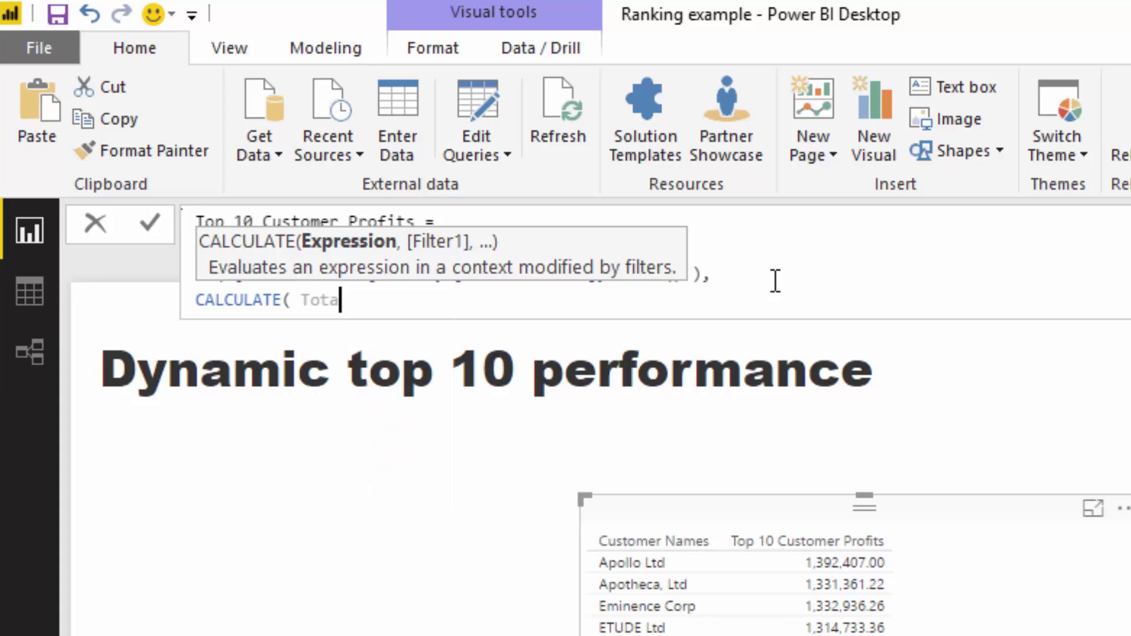
Filter CALCULATE by TOPN( 10, VALUES( Customer[Customer Names] ), [Total Profits] ) and commit, giving 13.63M
text(,)
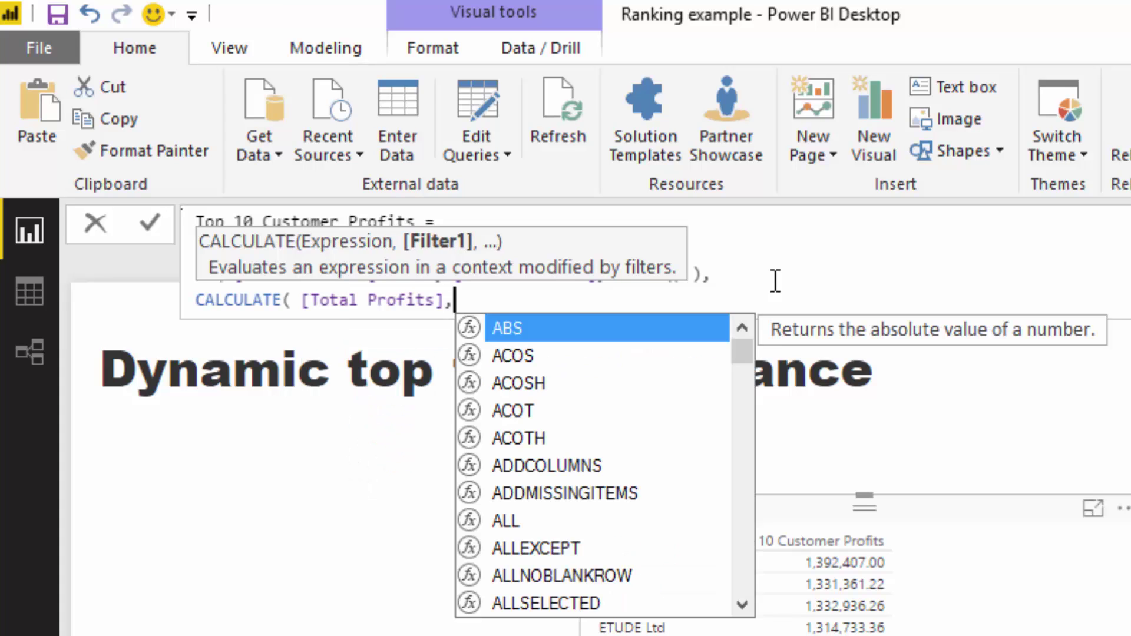
text( TOPN)
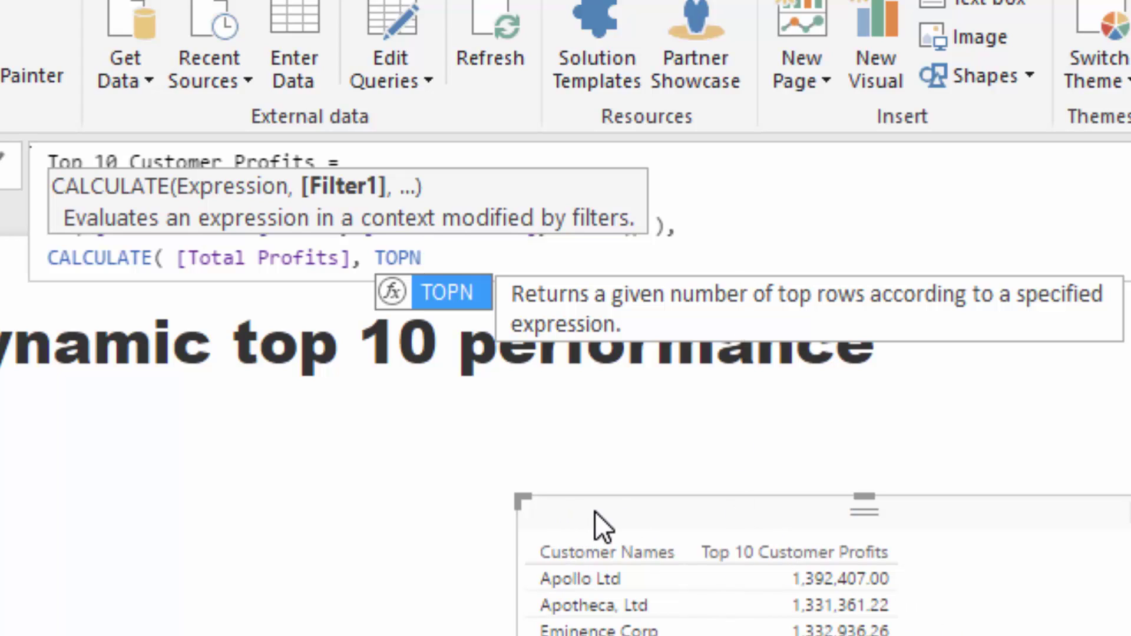
text(TOPN)
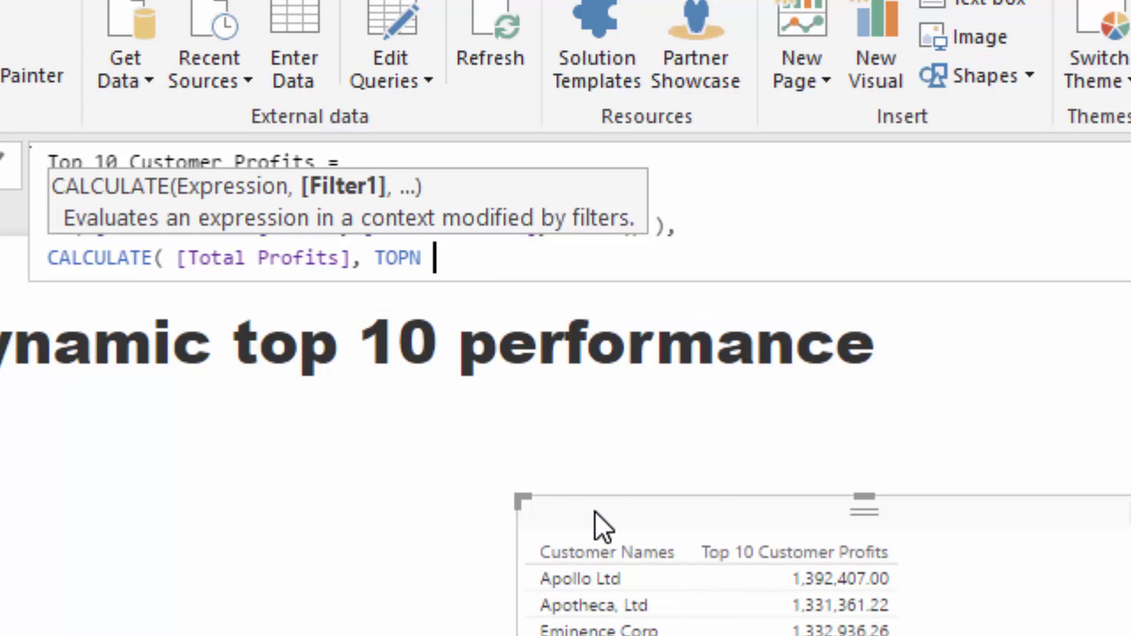
text(( )
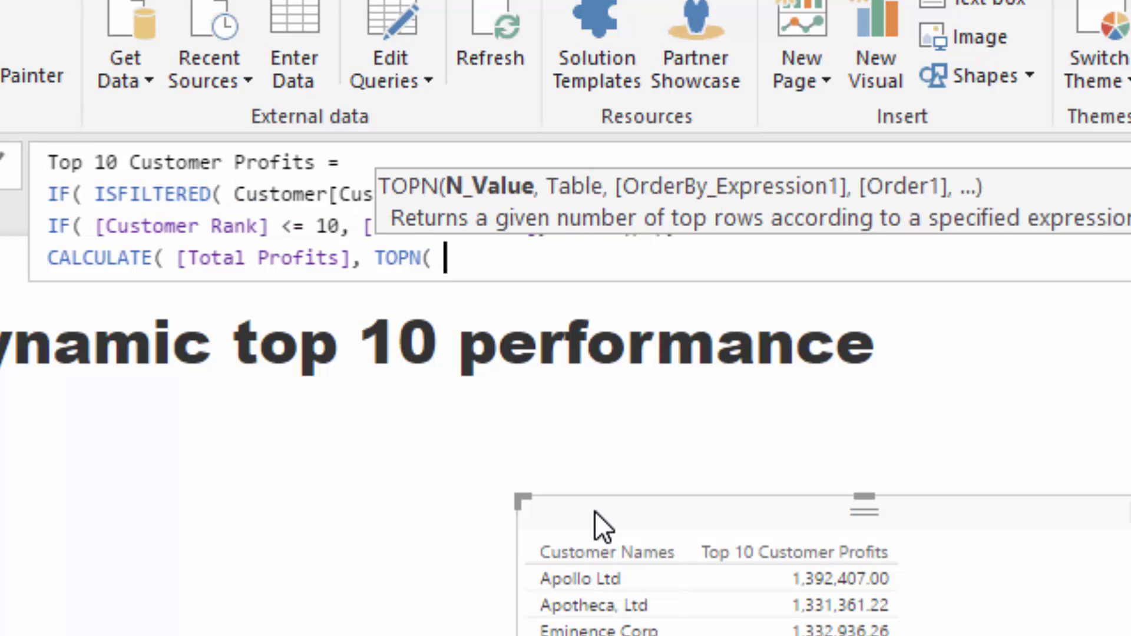
text(10, VA)
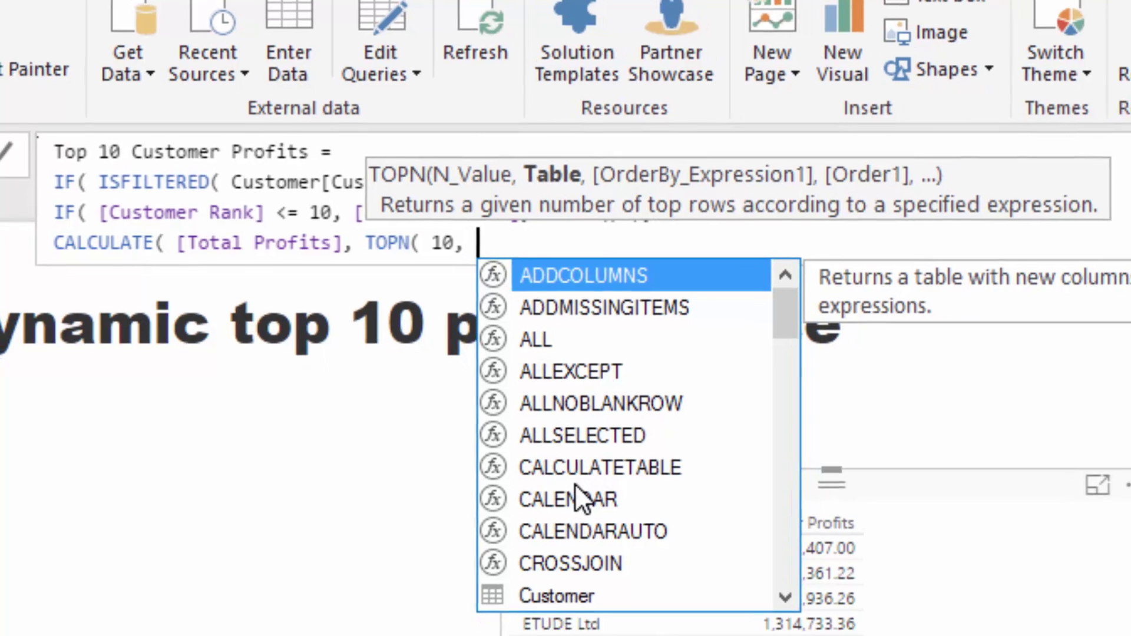
text(LUES( Cus)
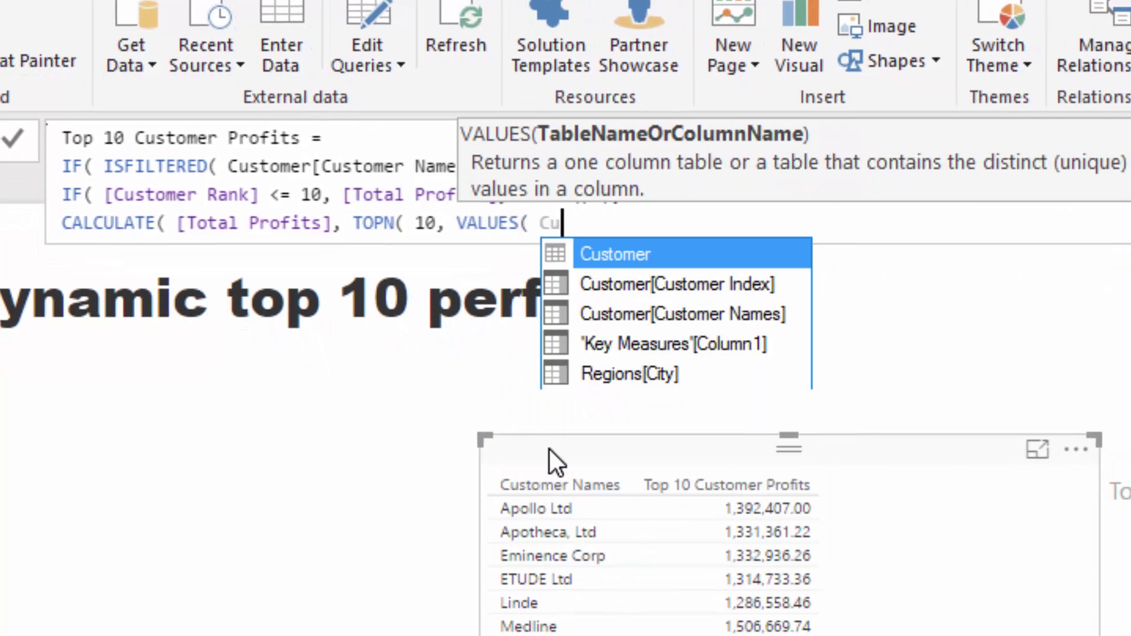
key(Down)
key(Down)
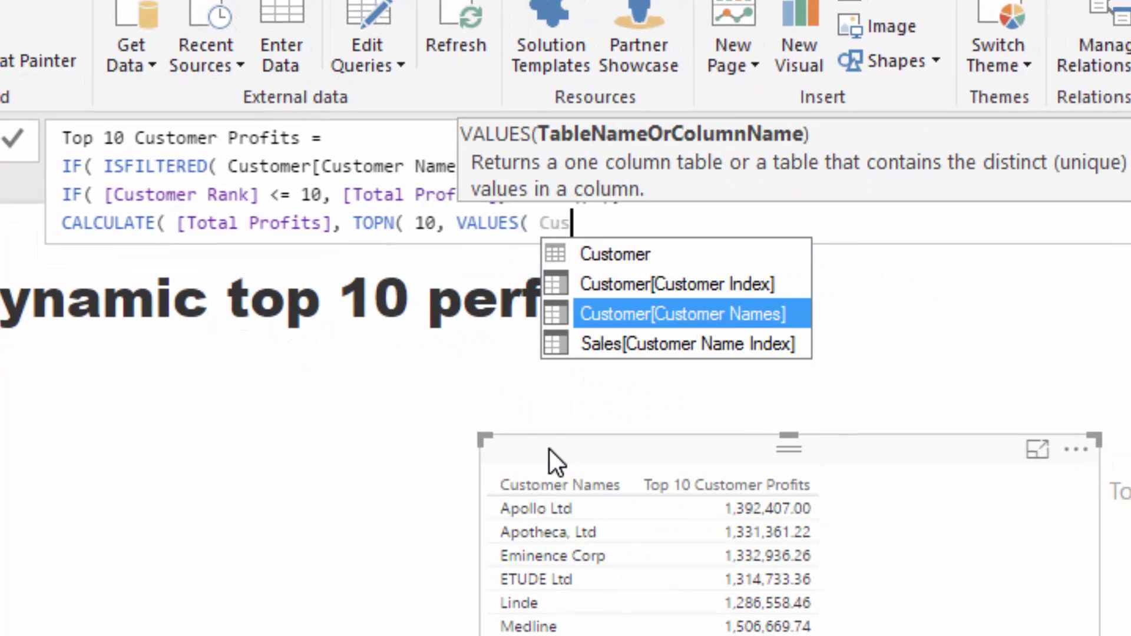
key(Tab)
text())
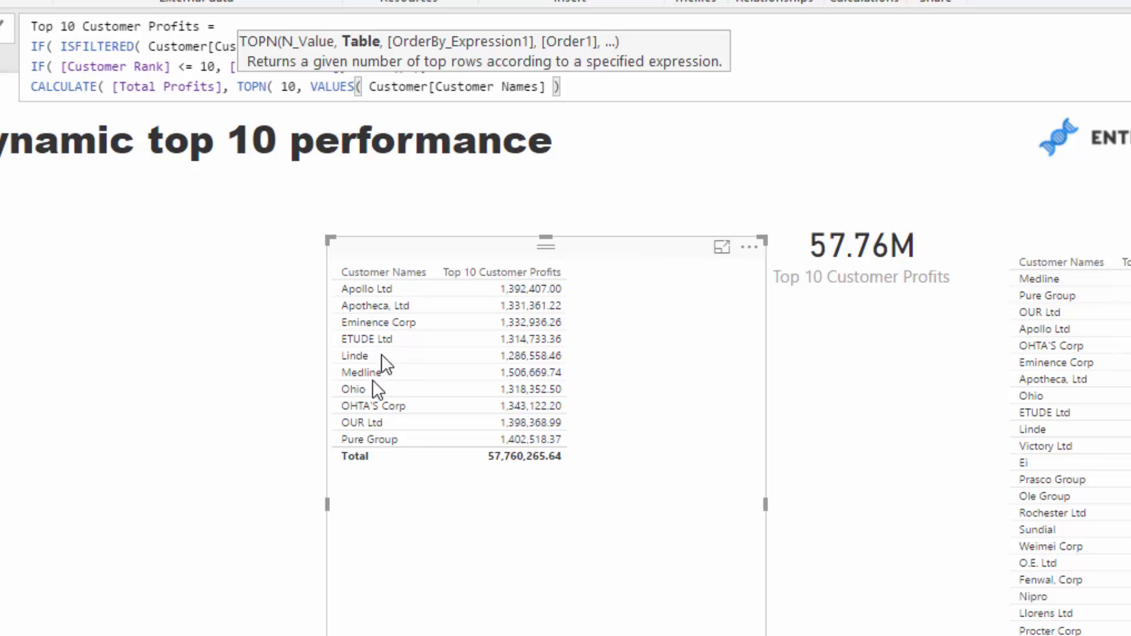
text(, TO)
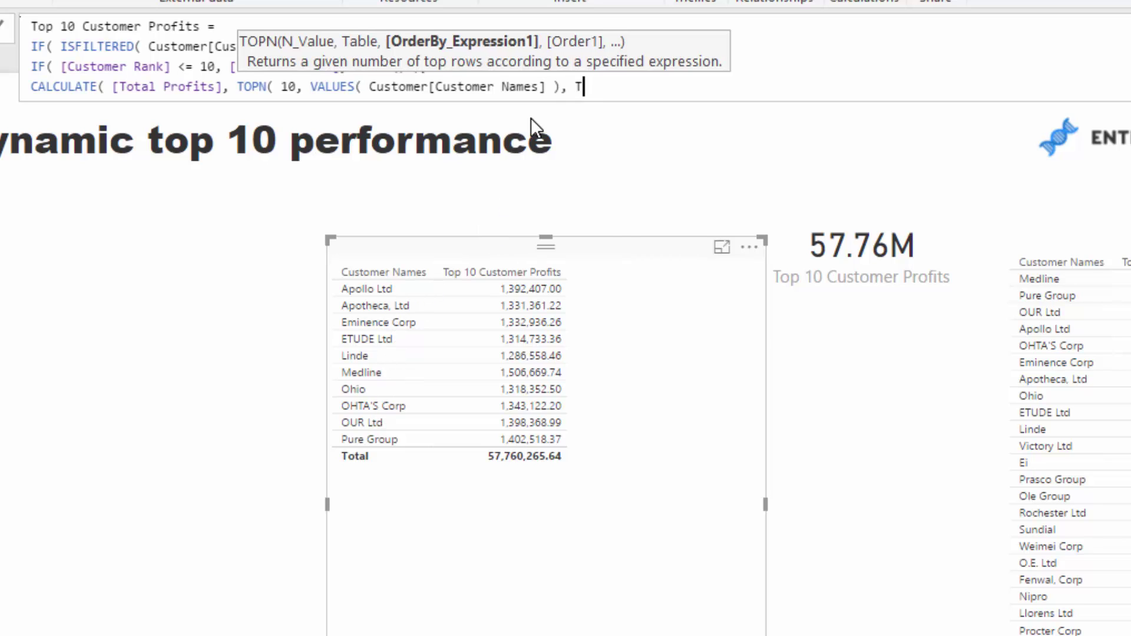
text(T)
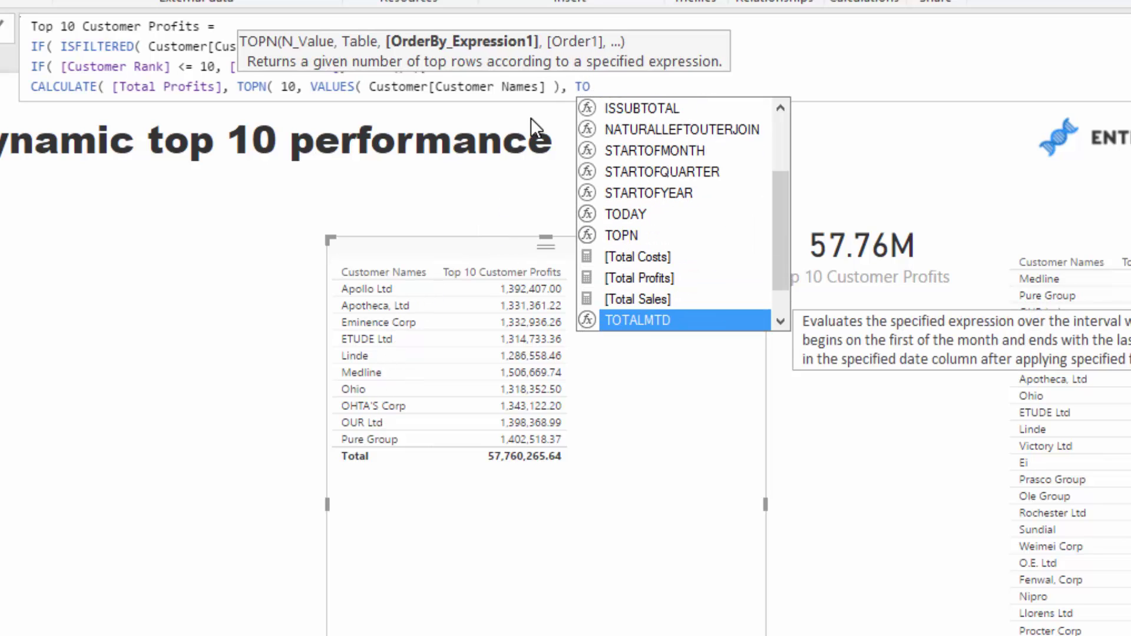
key(Up)
key(Up)
key(Tab)
text() ))
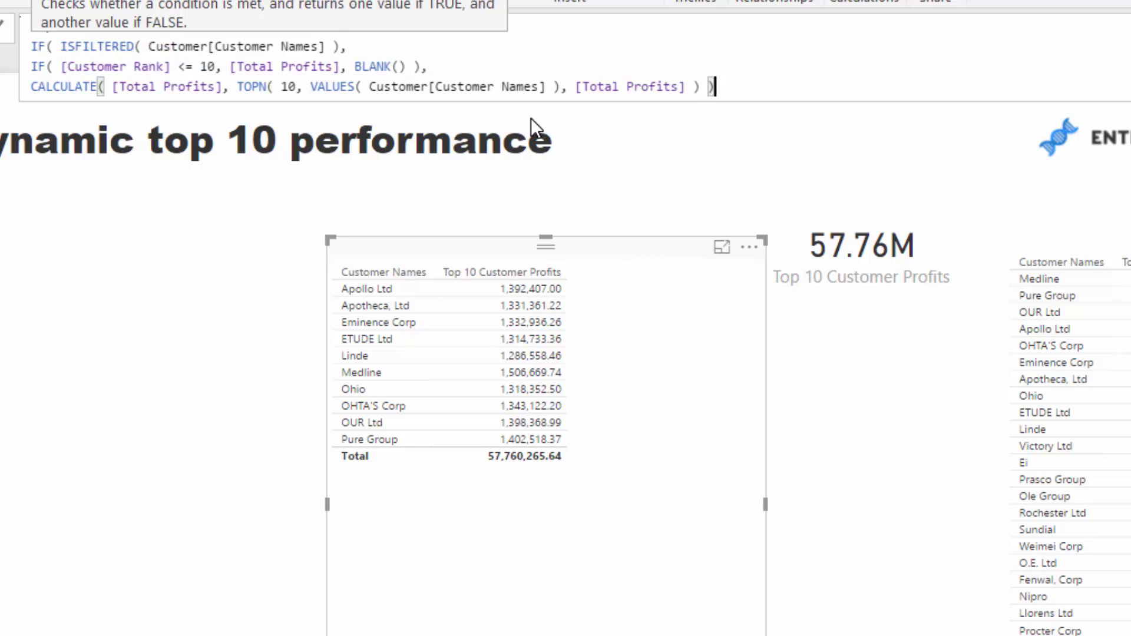
text())
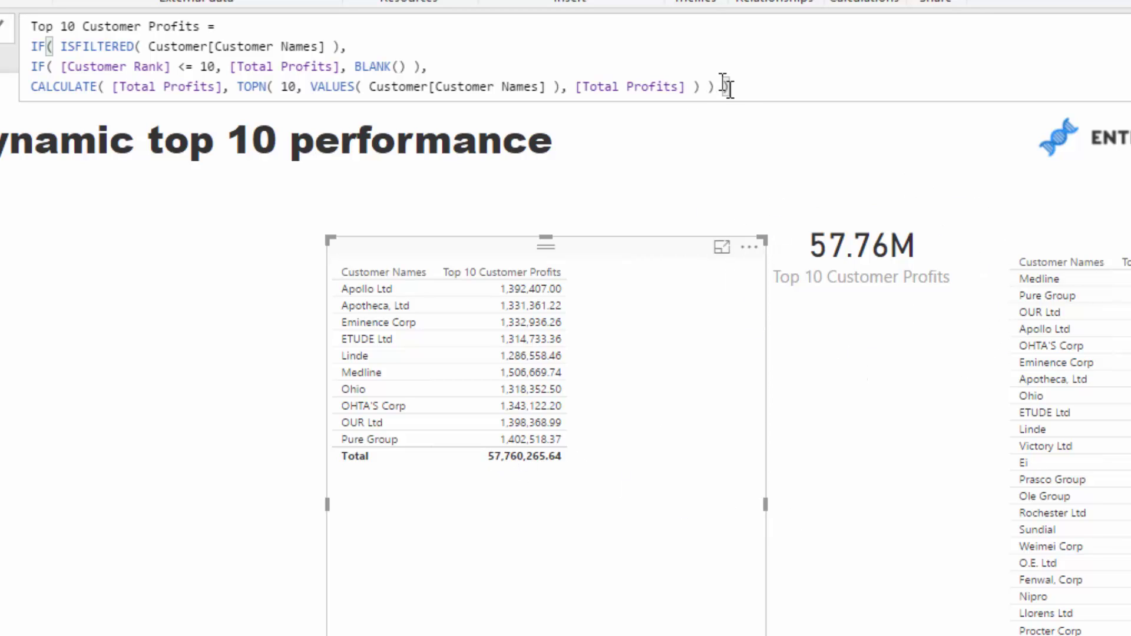
key(Return)
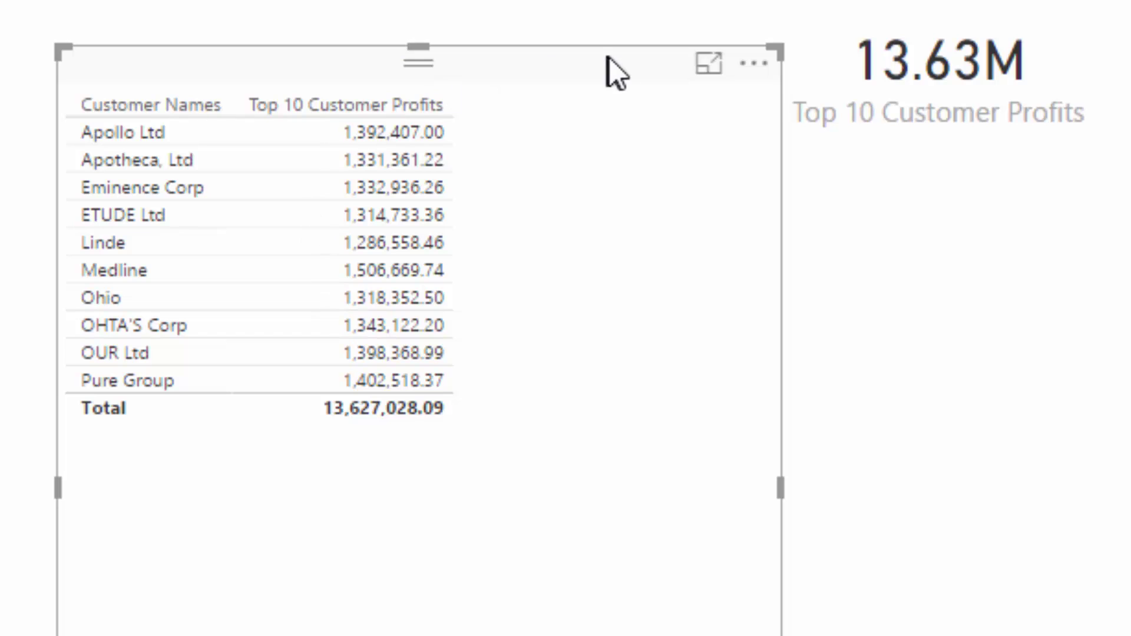
Shrink the profits card and the top-10 customer table
click(1009, 89)
drag(1118, 152, 1079, 107)
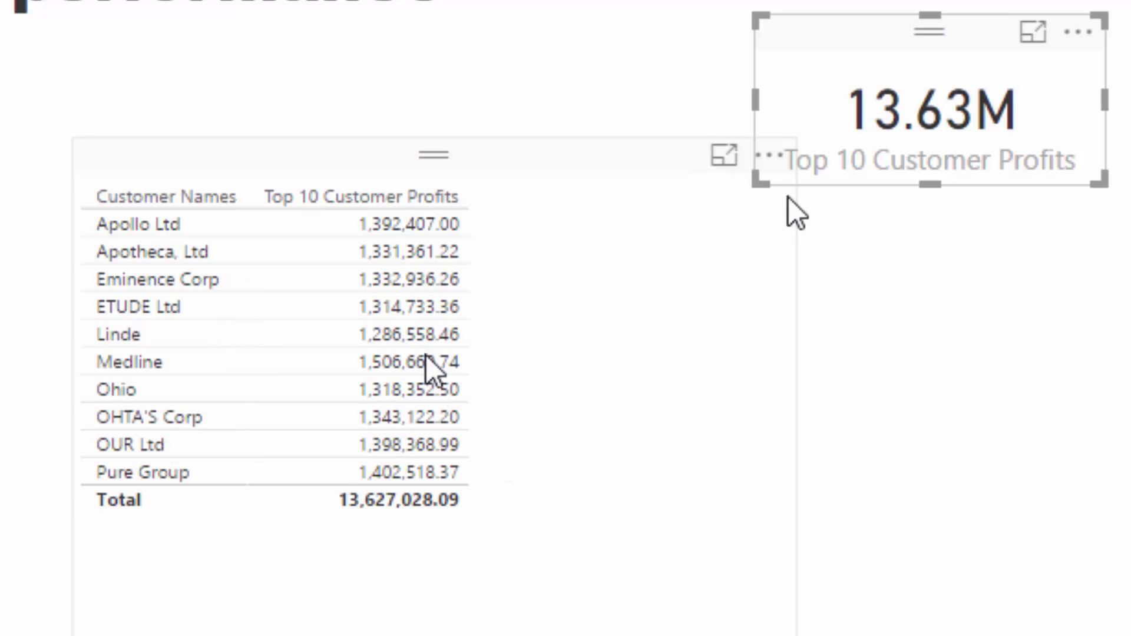
click(648, 173)
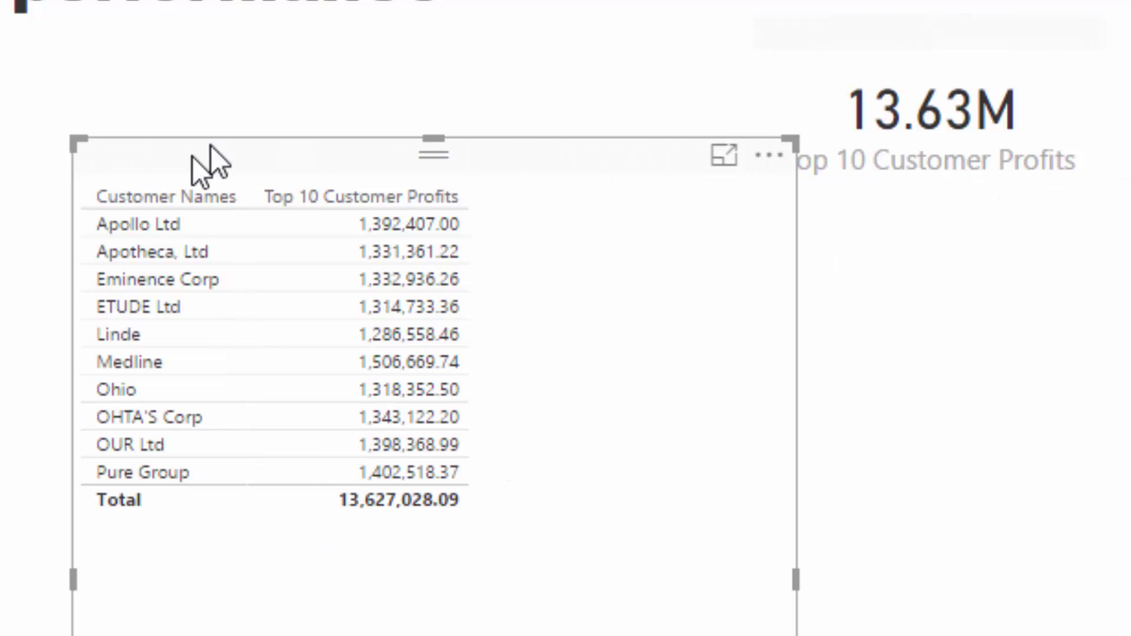
drag(71, 139, 319, 240)
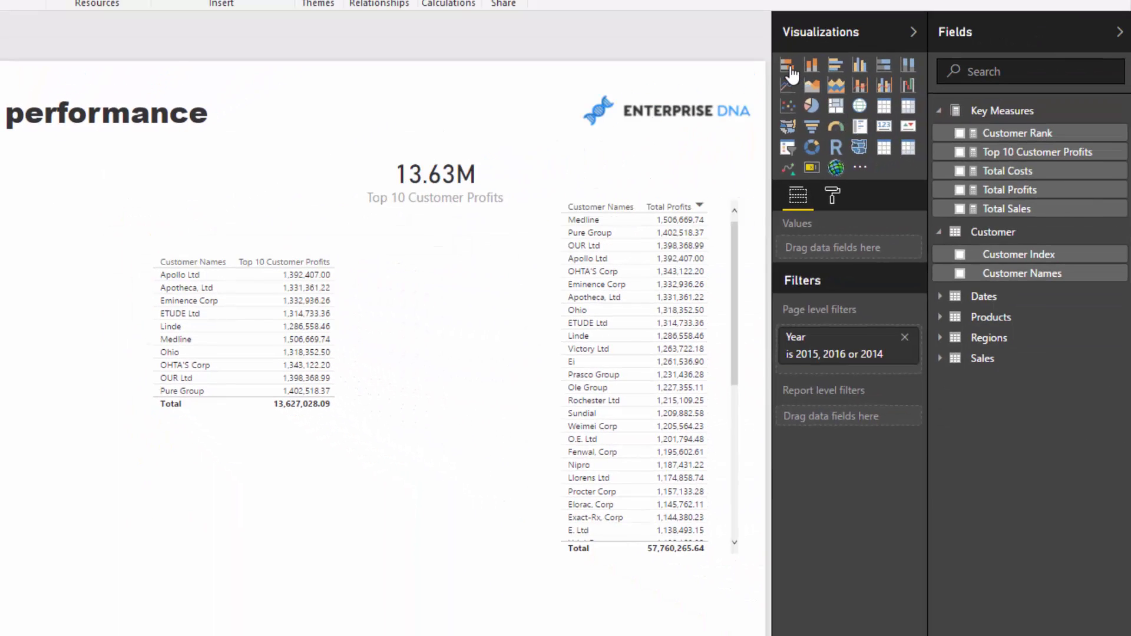
click(900, 236)
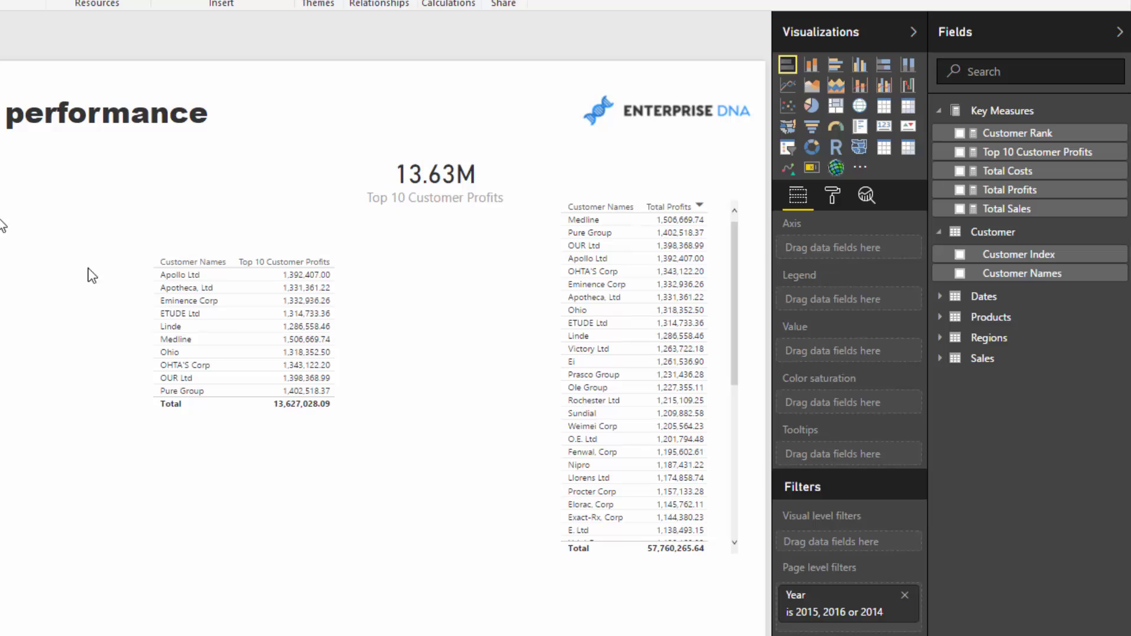
Convert the top-10 customer table to a stacked bar chart sorted by Top 10 Customer Profits
click(262, 277)
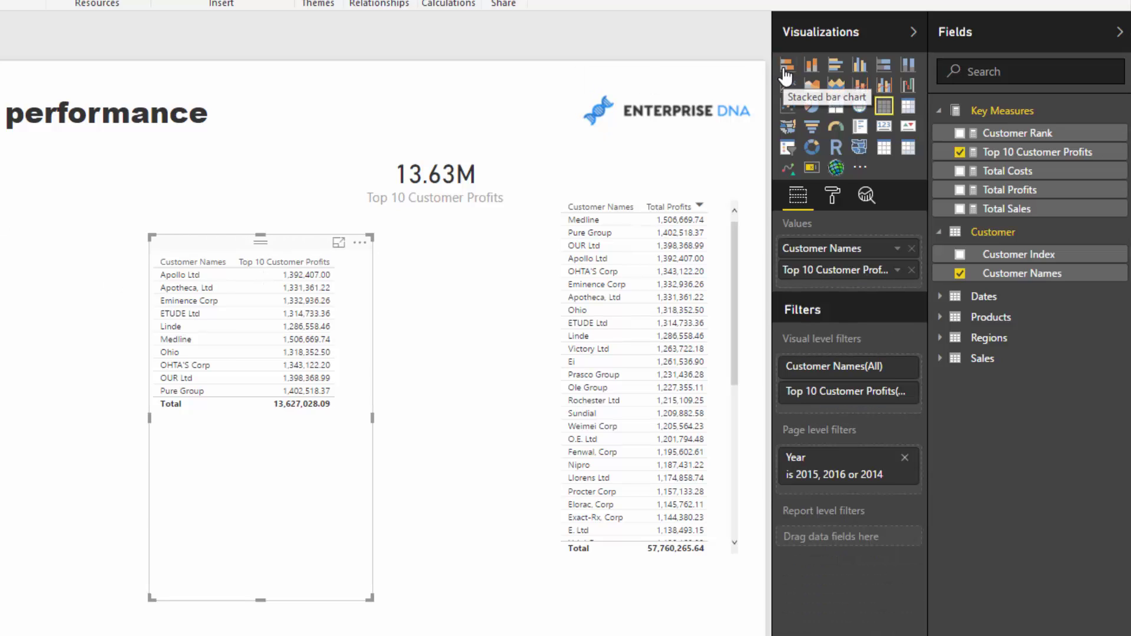
click(785, 69)
click(360, 242)
click(418, 270)
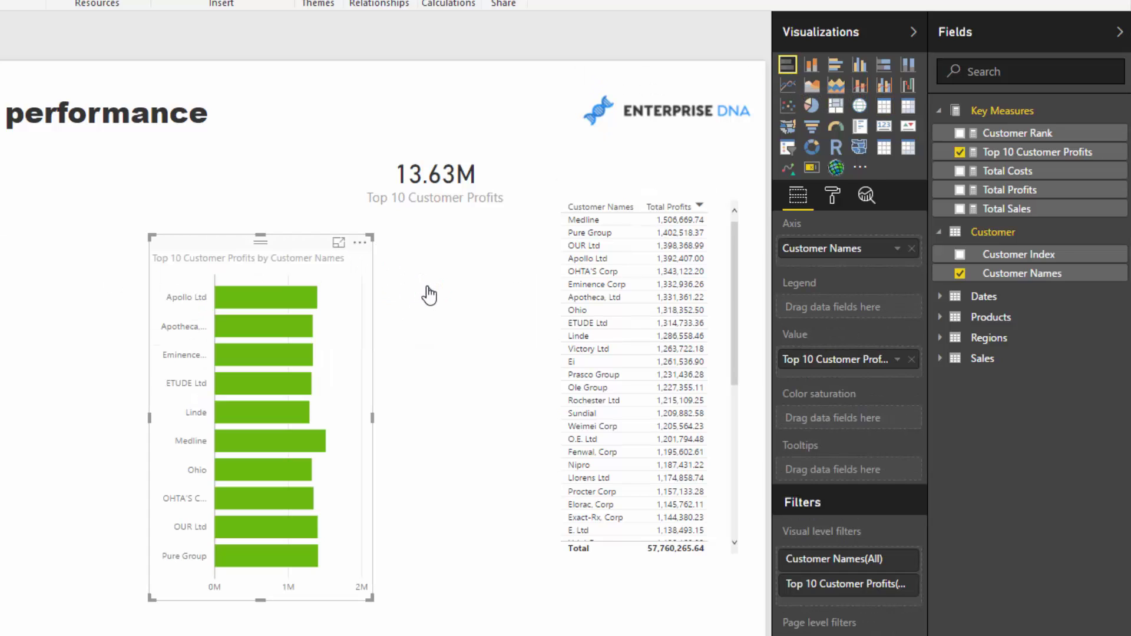
Resize the bar chart and position it beneath the profits card
drag(376, 242, 545, 312)
drag(452, 311, 433, 204)
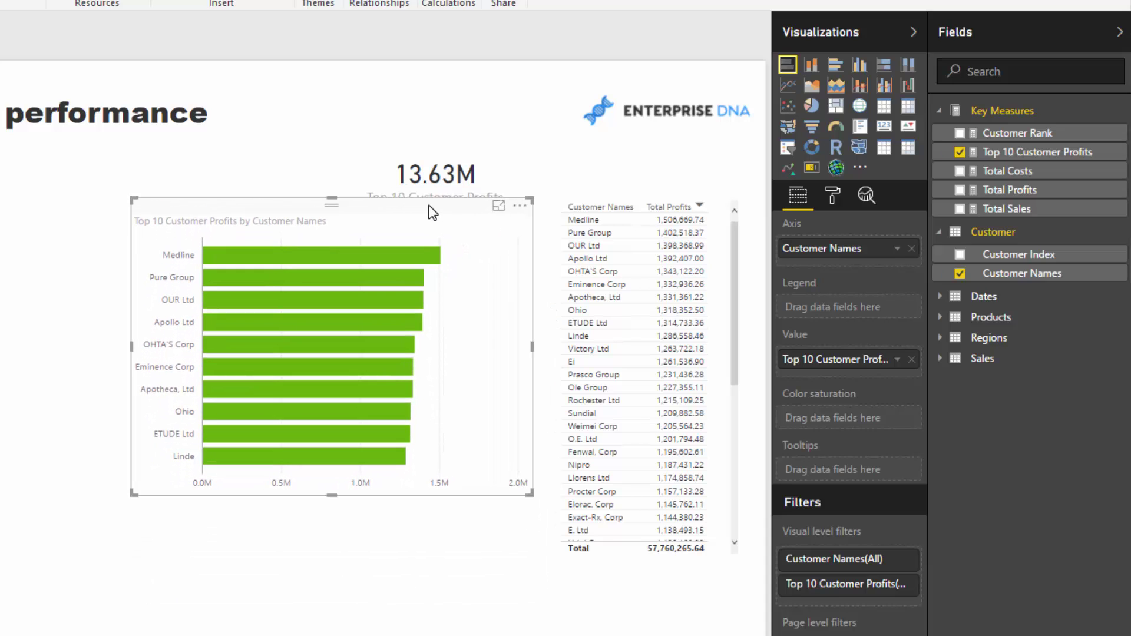
drag(530, 494, 529, 547)
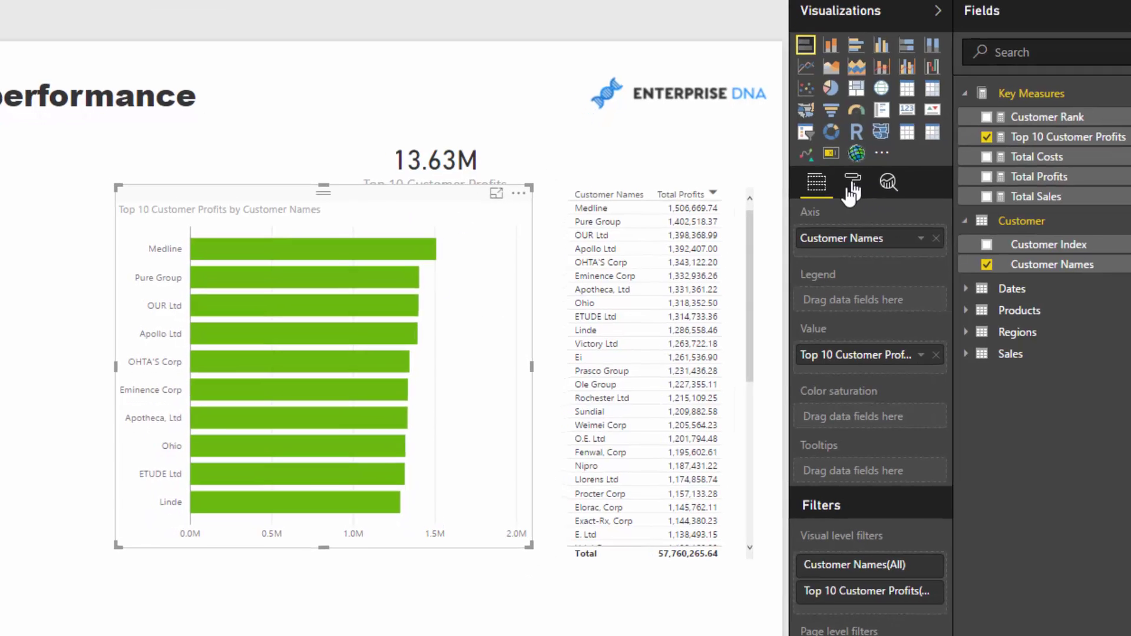
Turn on bar data labels with full unrounded values and format the measure as US dollars
click(851, 187)
click(1082, 284)
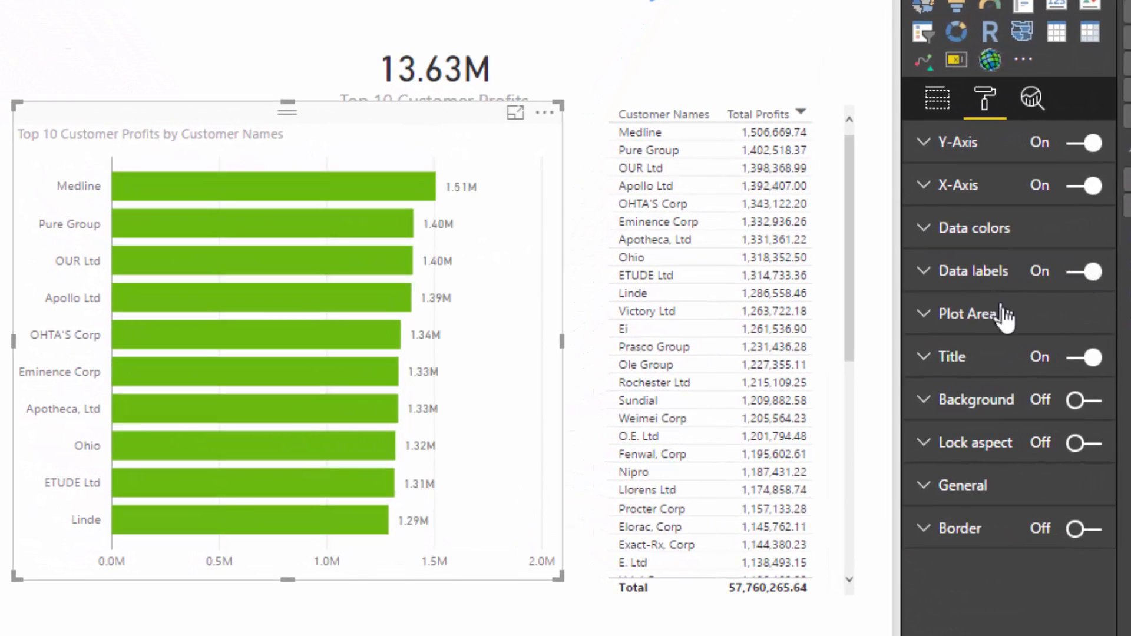
click(973, 270)
click(1044, 356)
click(1037, 409)
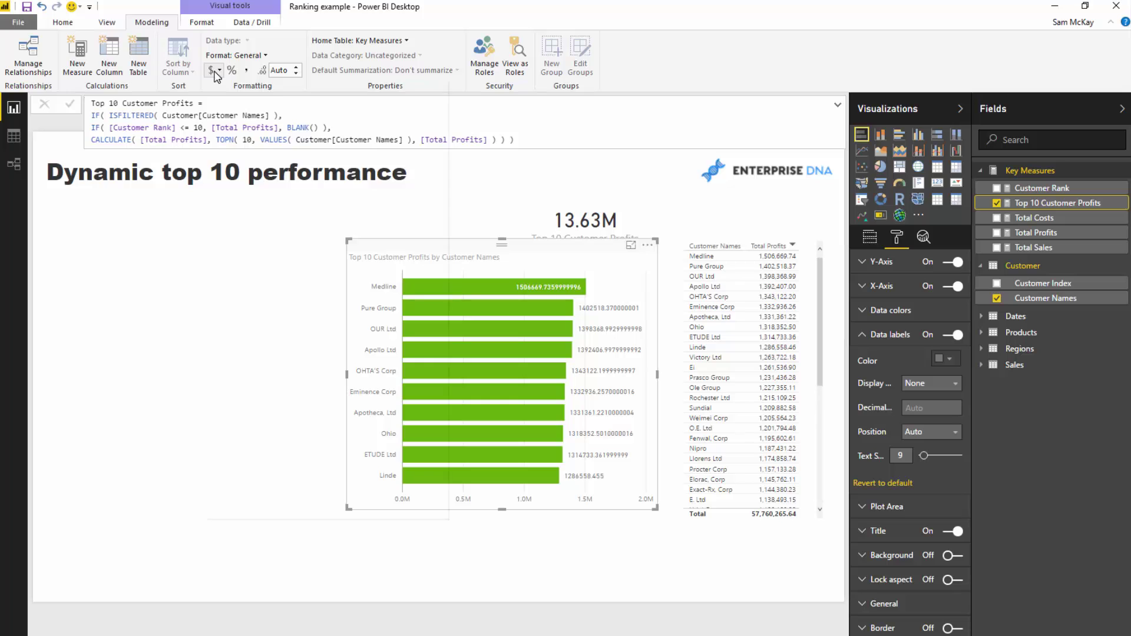
click(216, 72)
click(255, 182)
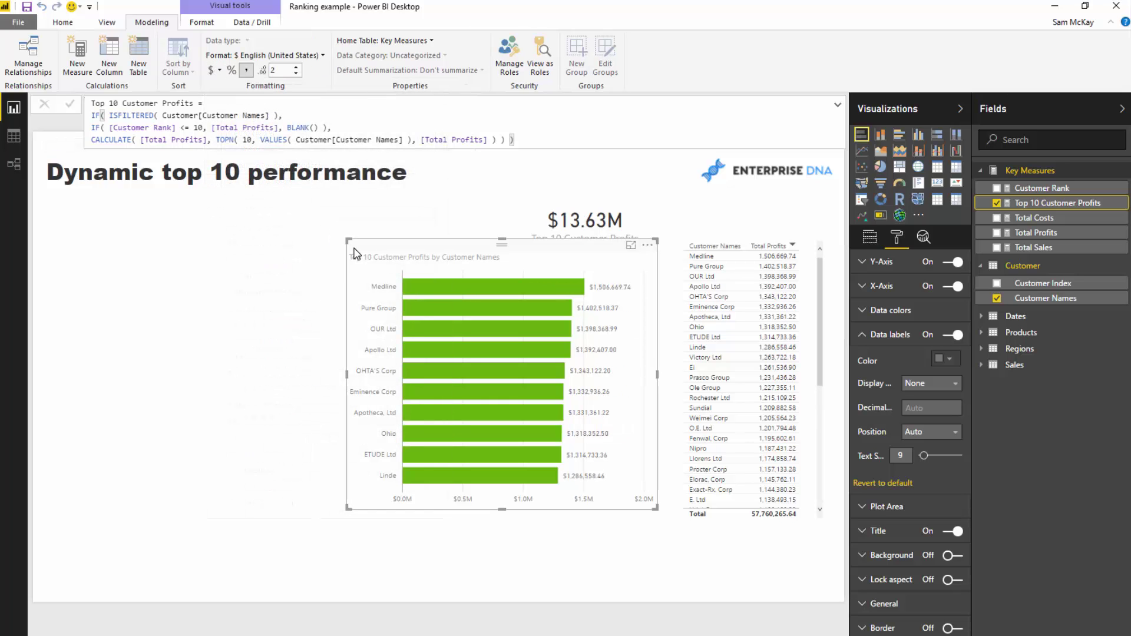
Widen the bar chart to the left and enlarge it slightly
drag(350, 243, 319, 239)
click(311, 258)
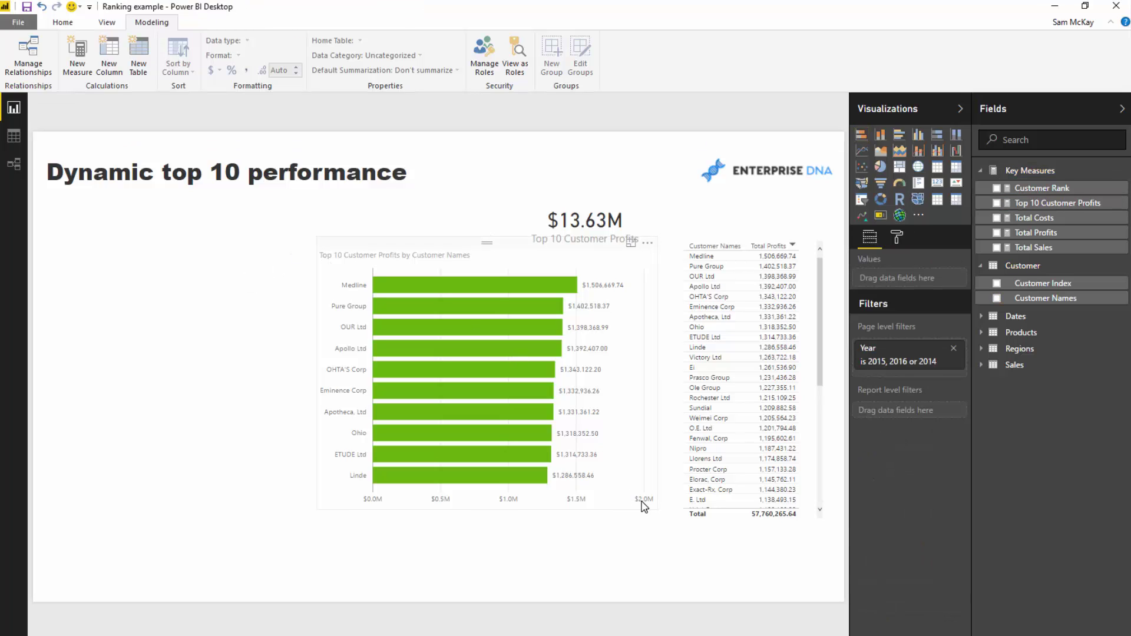
drag(650, 508, 661, 522)
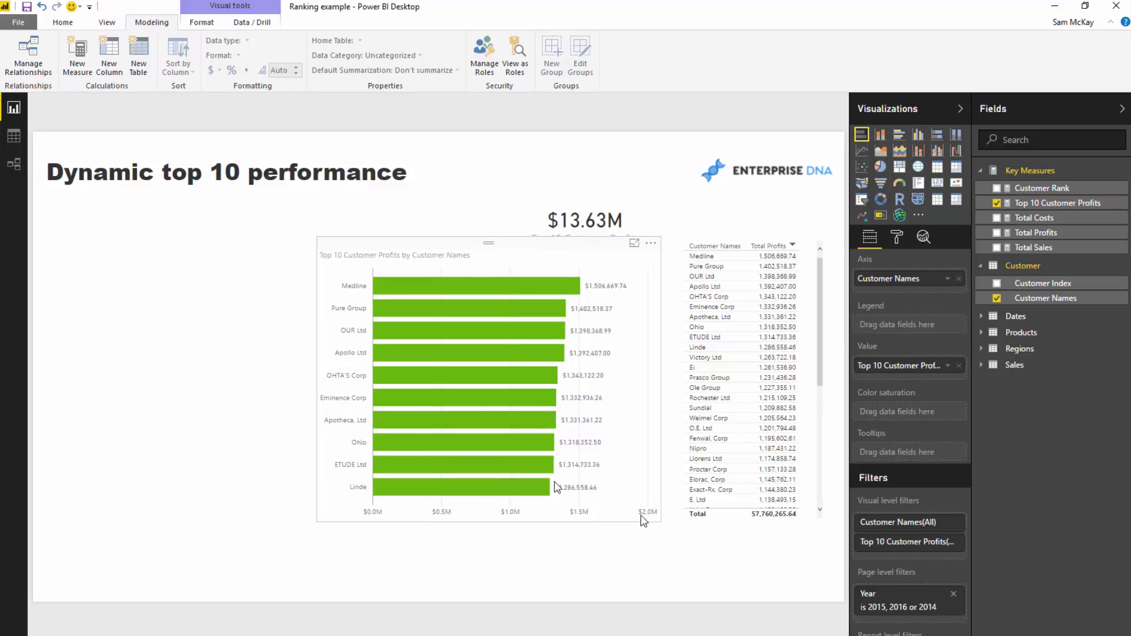
click(202, 320)
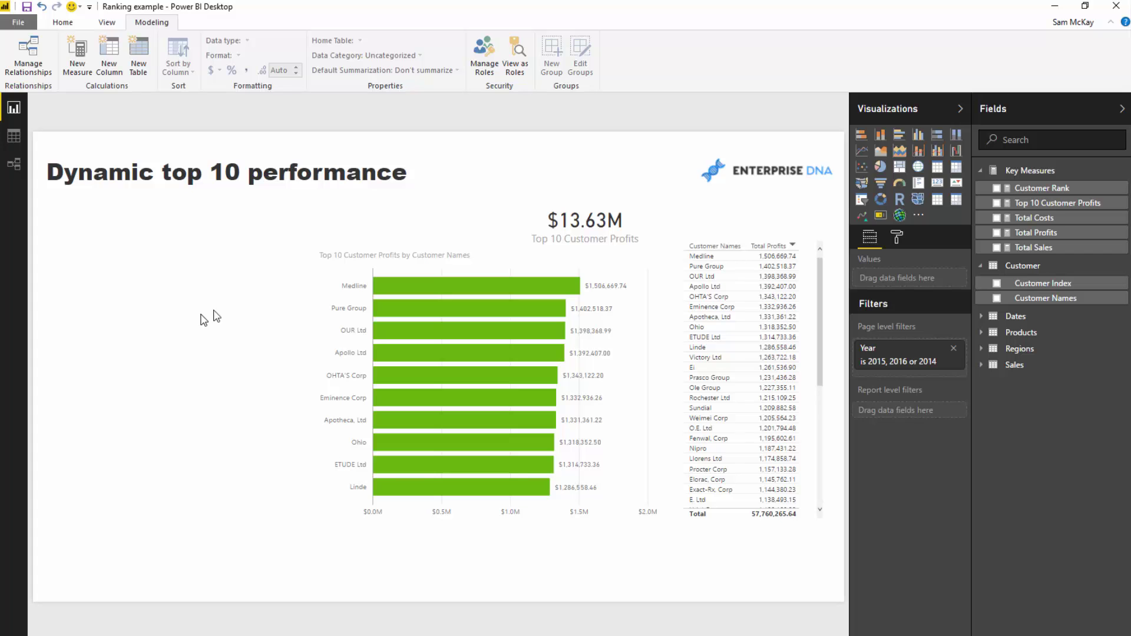
Build a Product Name visual with Total Profits values and convert it to a donut chart
drag(357, 254, 350, 247)
click(219, 281)
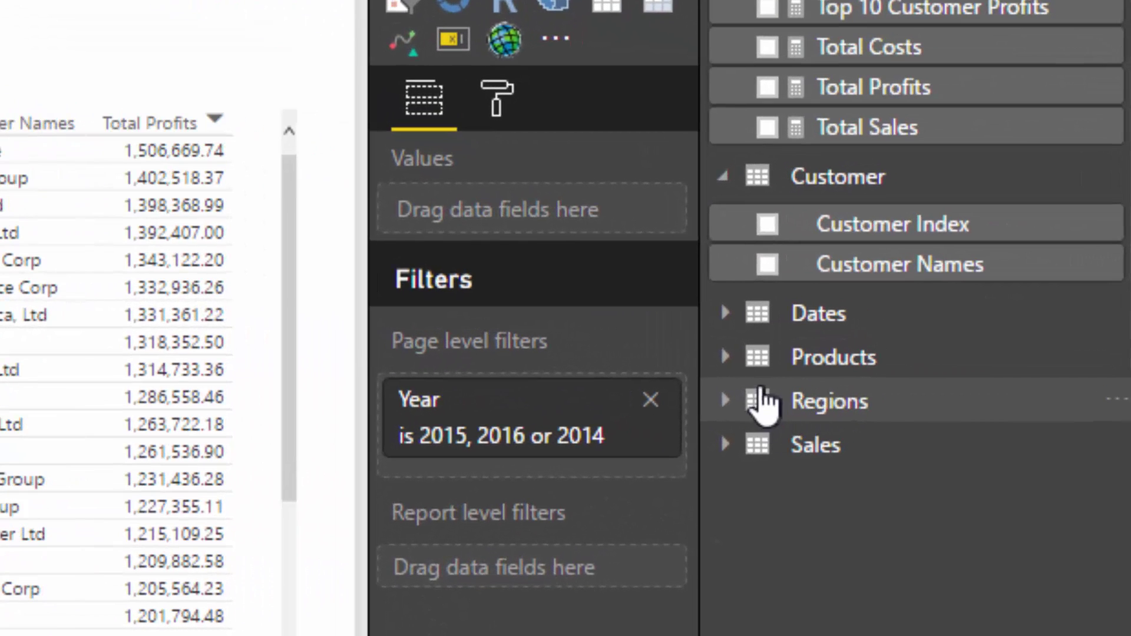
click(725, 358)
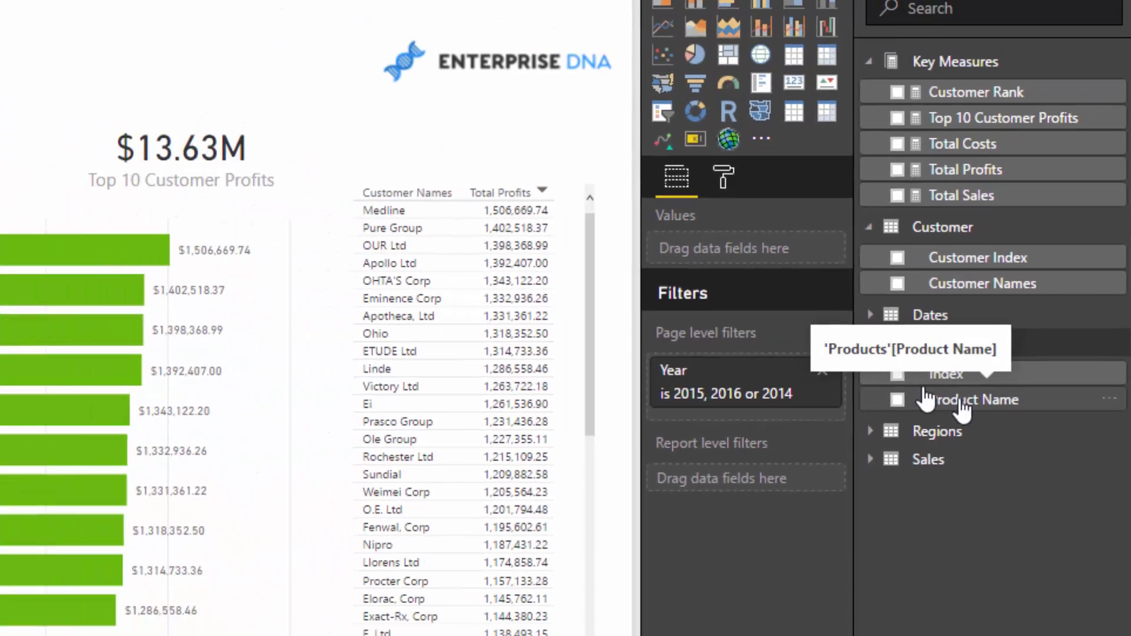
drag(959, 406, 0, 277)
drag(155, 296, 155, 268)
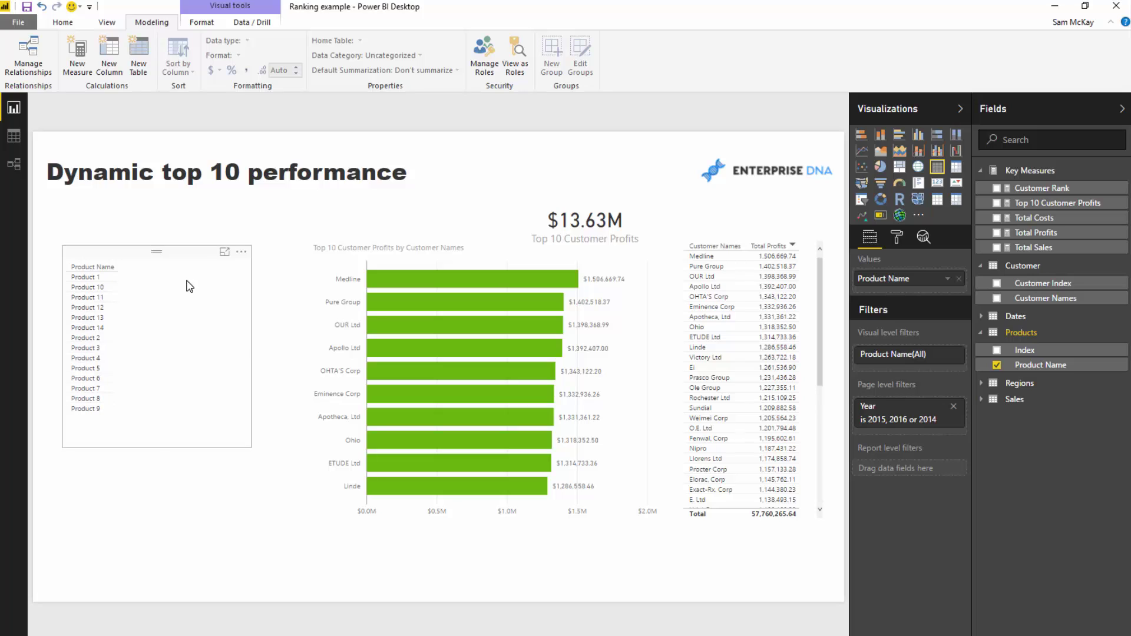
drag(1028, 233, 925, 285)
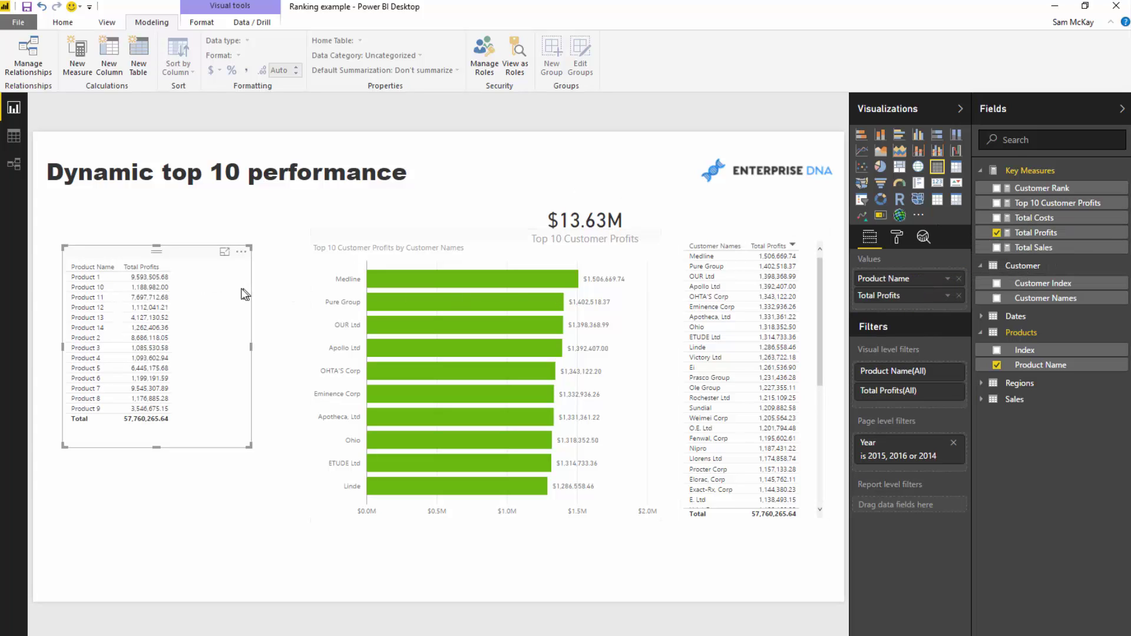
click(879, 199)
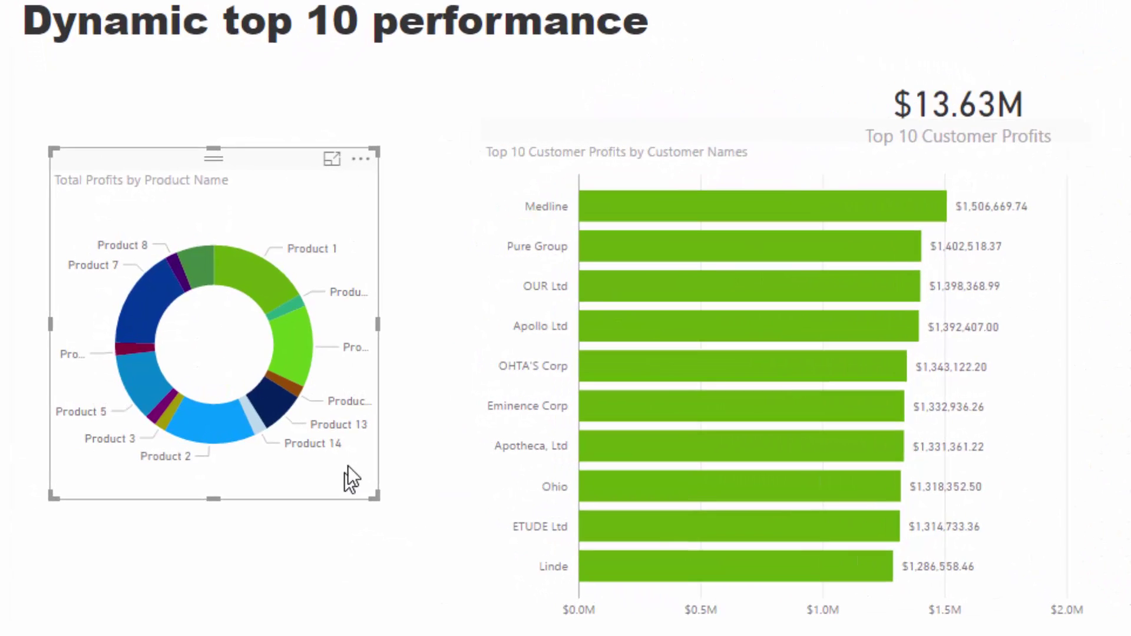
Sort the donut slices by Total Profits and enlarge the donut chart
click(361, 159)
click(399, 215)
drag(260, 145, 260, 122)
drag(377, 497, 447, 478)
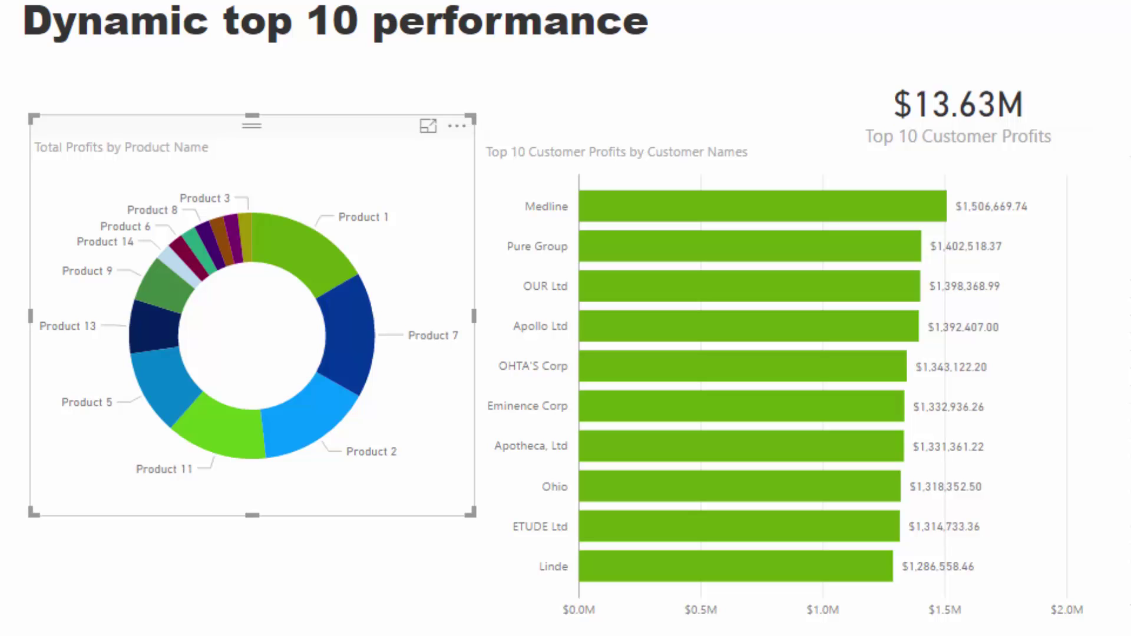
Test cross-filtering by selecting the Product 1 slice, then clear it
mouse_move(308, 271)
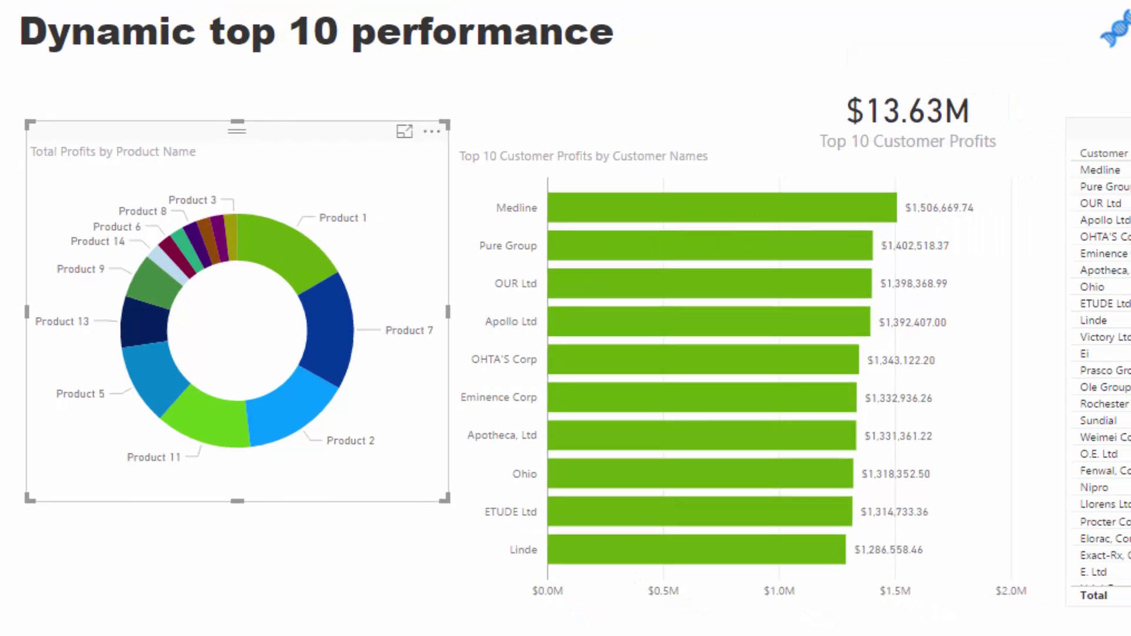
mouse_move(246, 259)
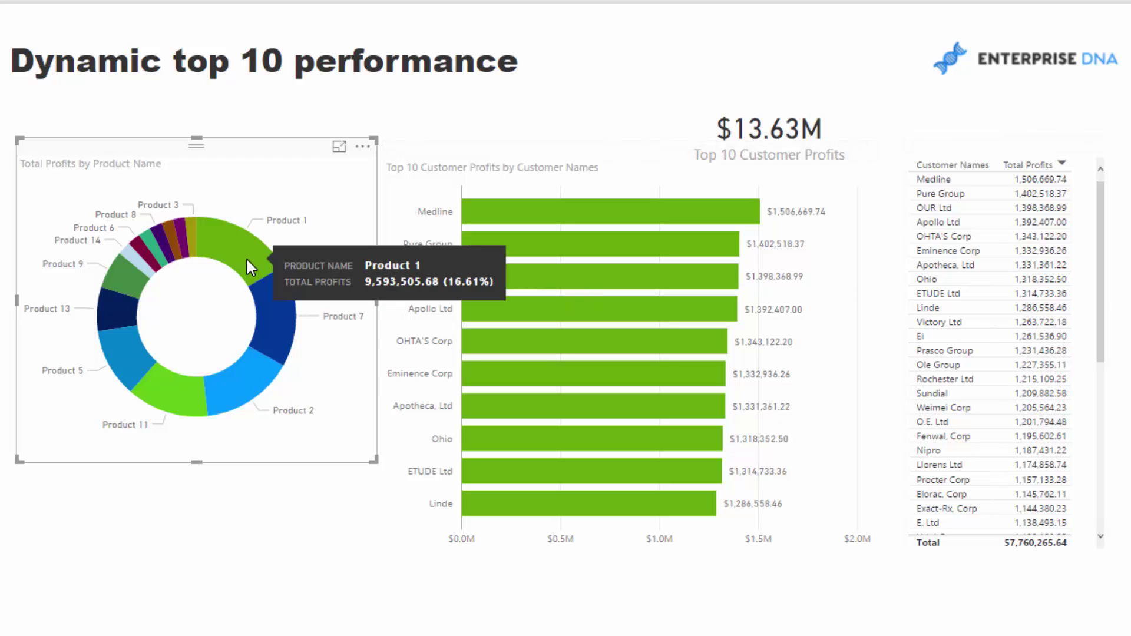
click(245, 257)
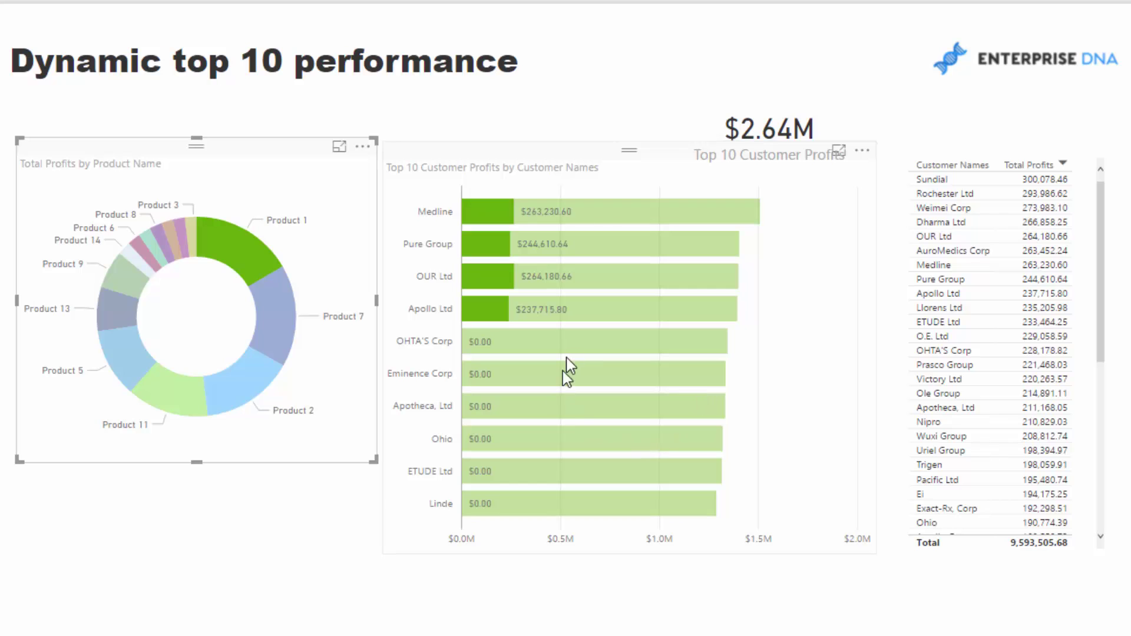
click(241, 166)
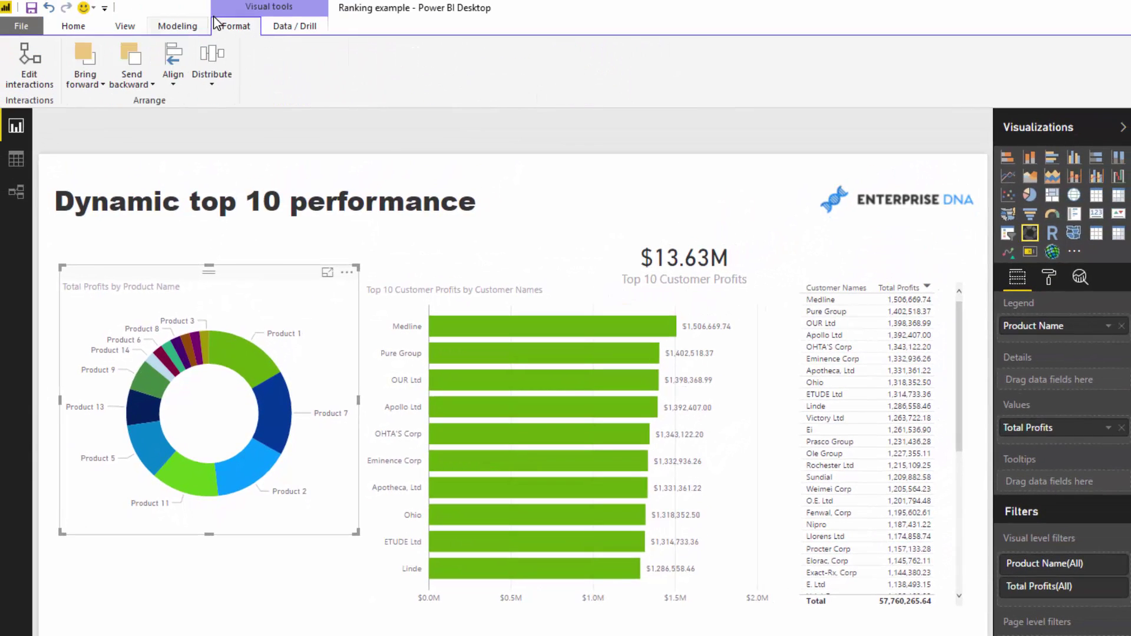
Turn on Edit interactions and undo the accidental bar chart move with Ctrl+Z
click(29, 65)
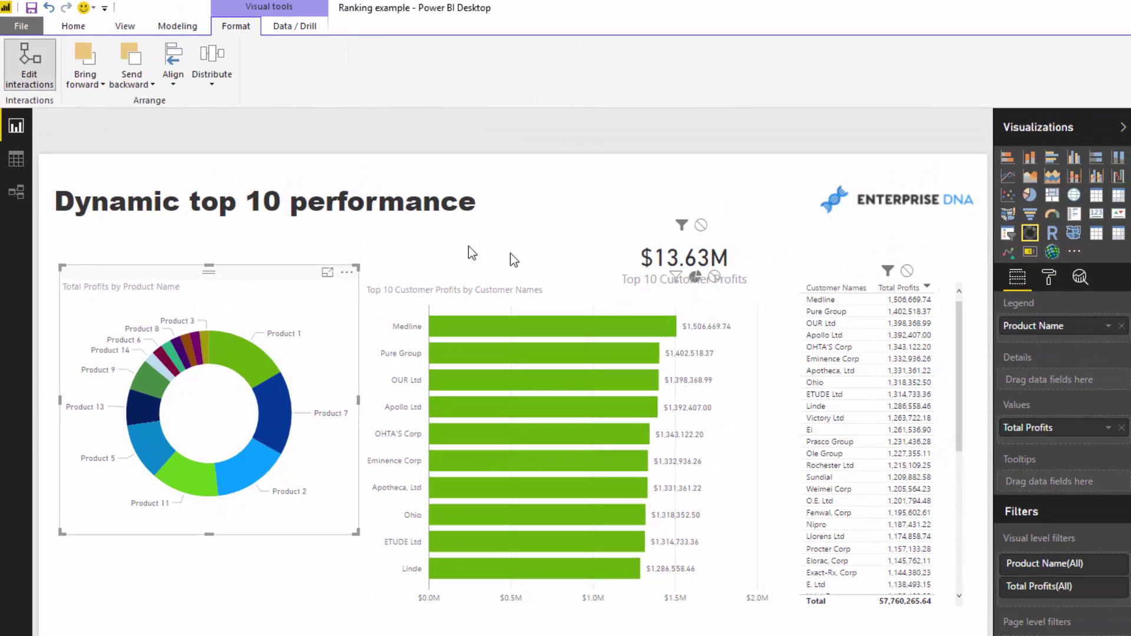
drag(586, 285, 591, 324)
click(340, 322)
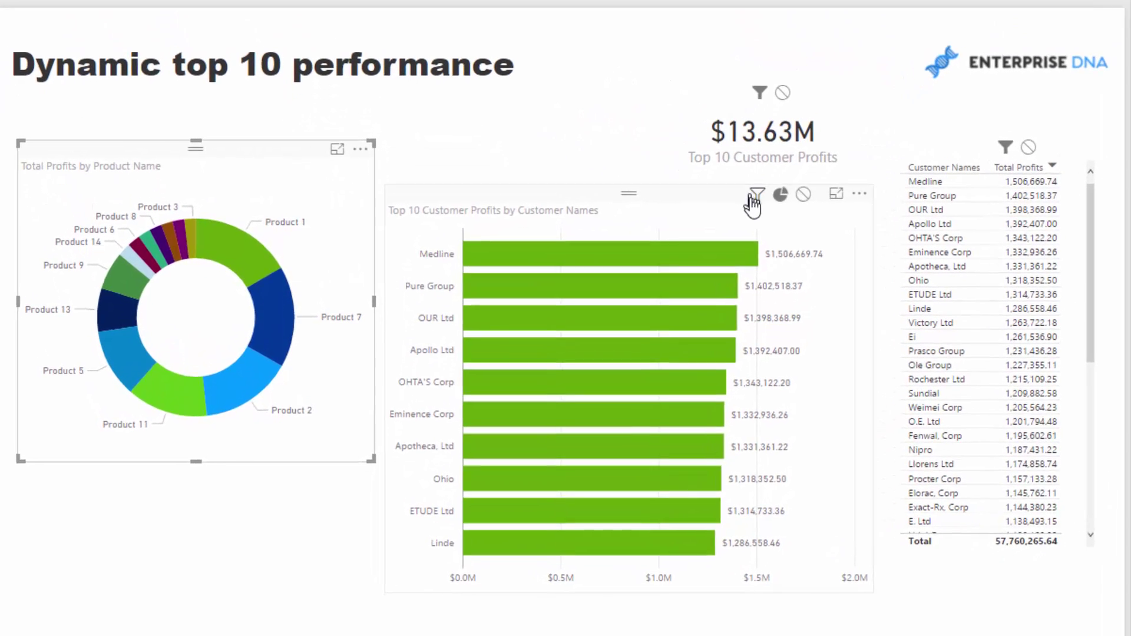
key(ctrl+z)
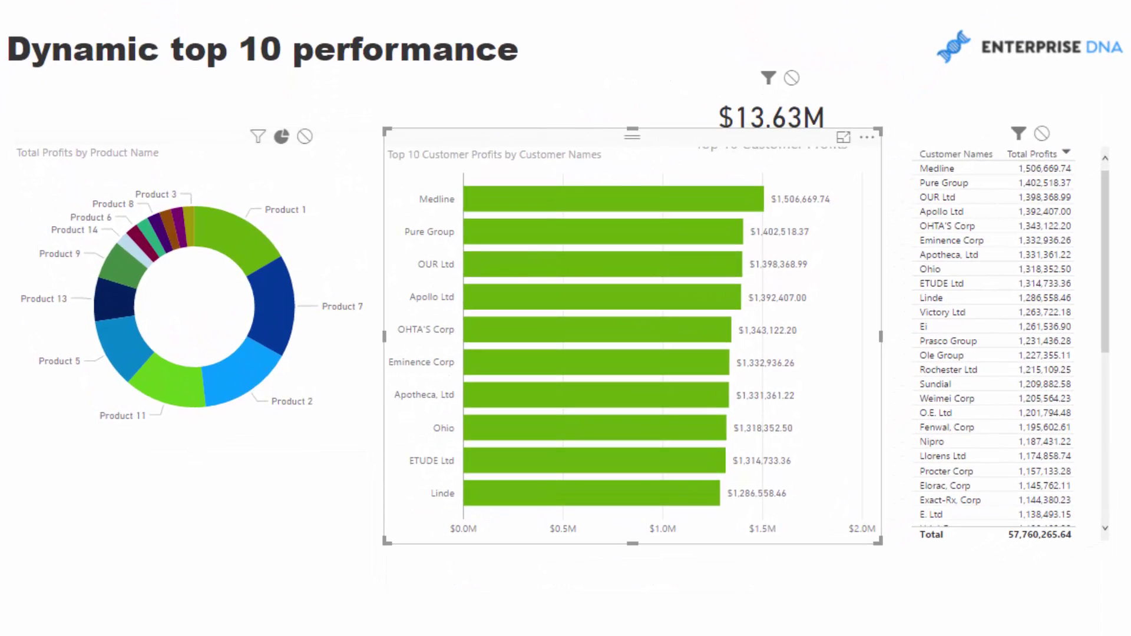
Cross-filter through Products 1, 7, 2, 11 and 5, ending on Product 13
click(241, 229)
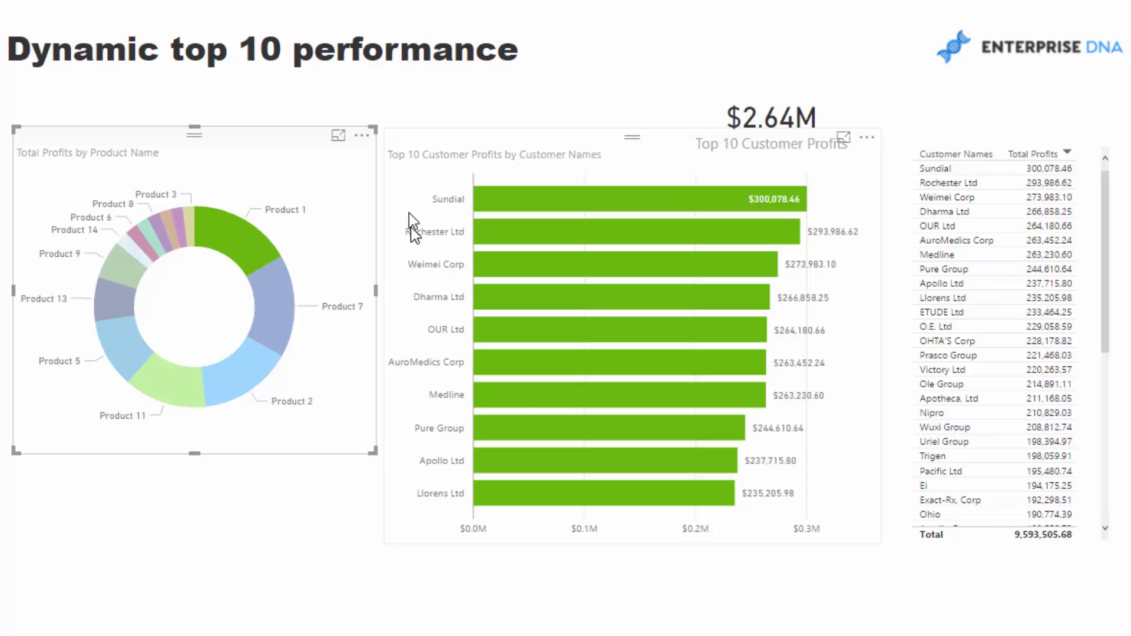
mouse_move(277, 297)
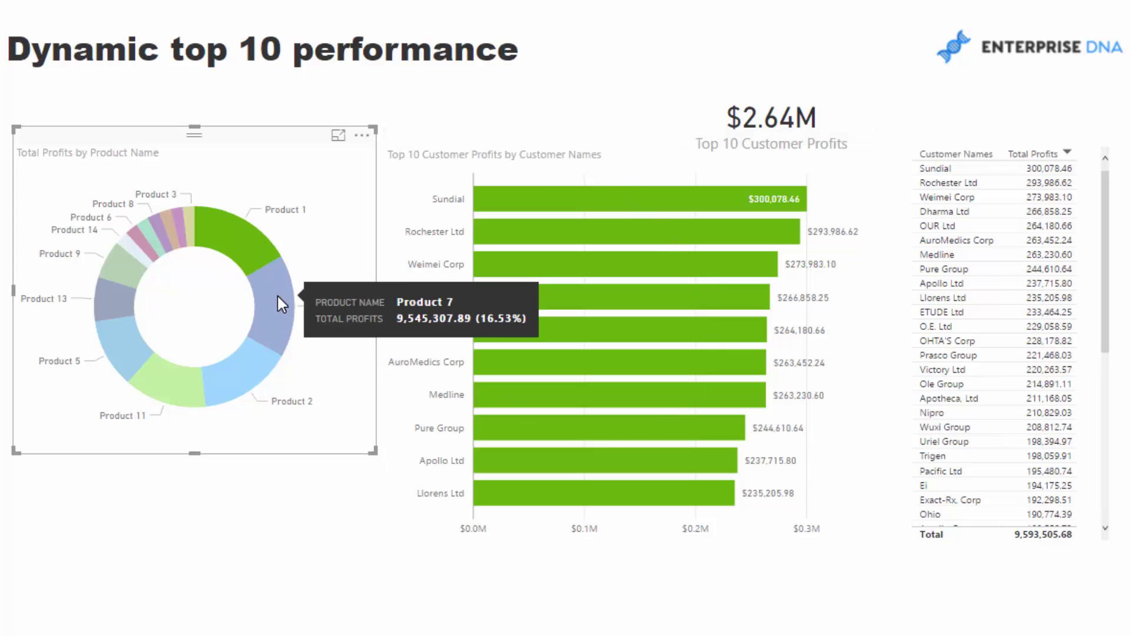
click(277, 298)
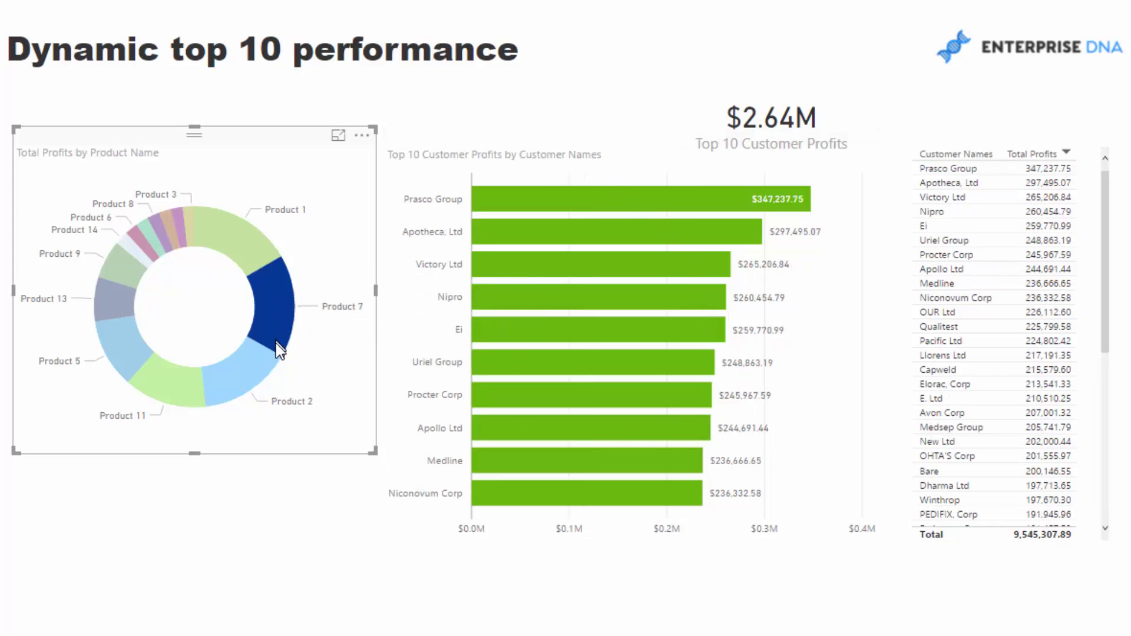
click(234, 371)
click(175, 383)
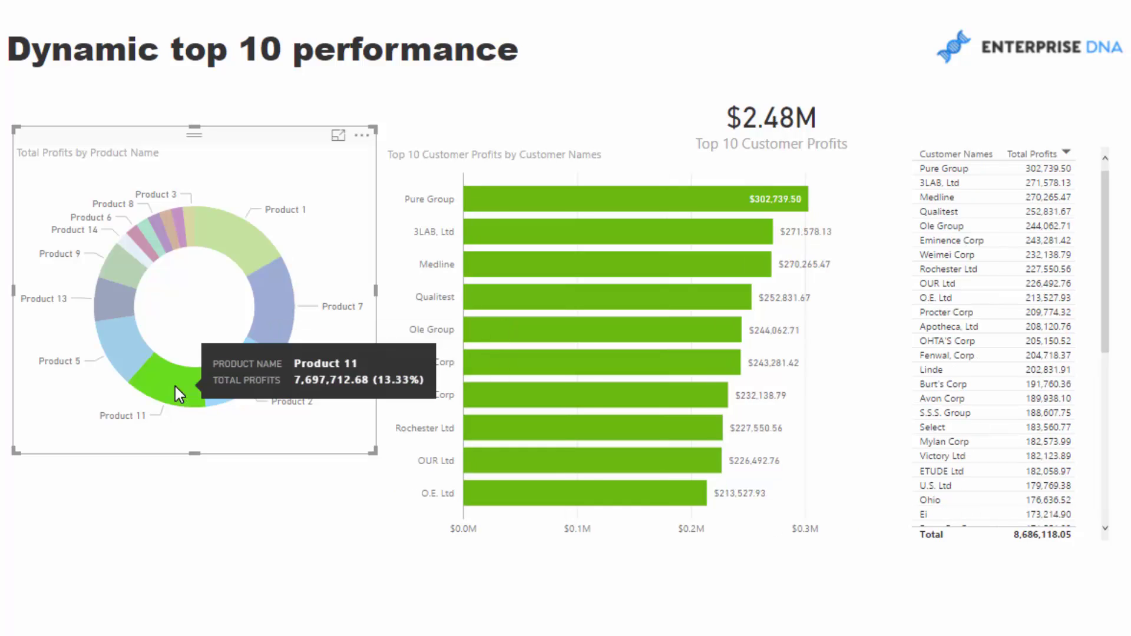
click(128, 355)
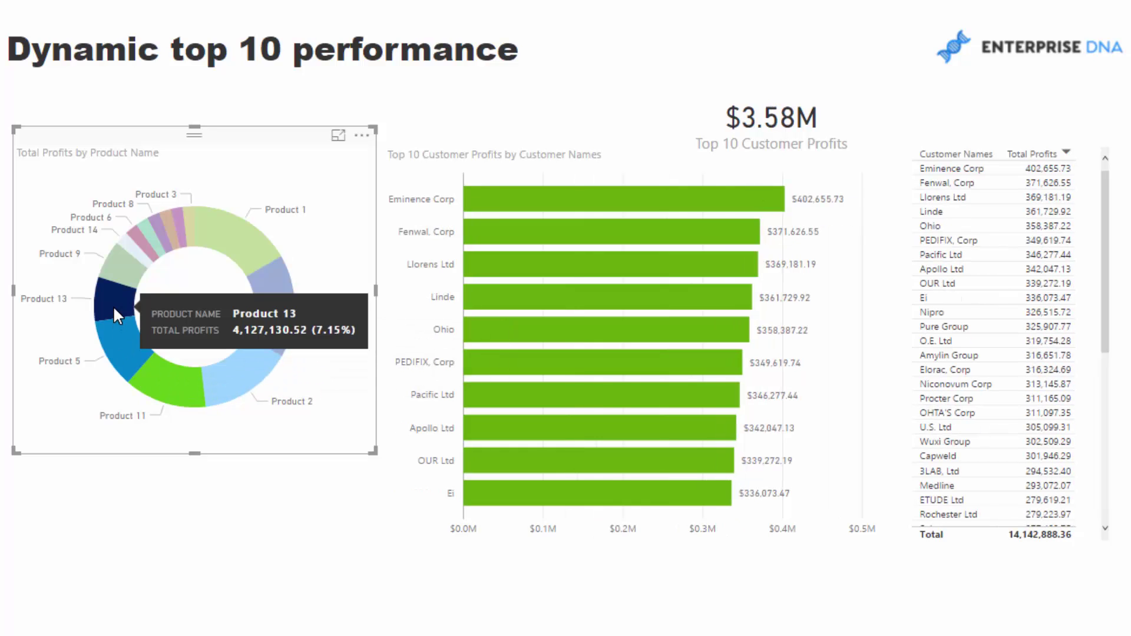
click(113, 306)
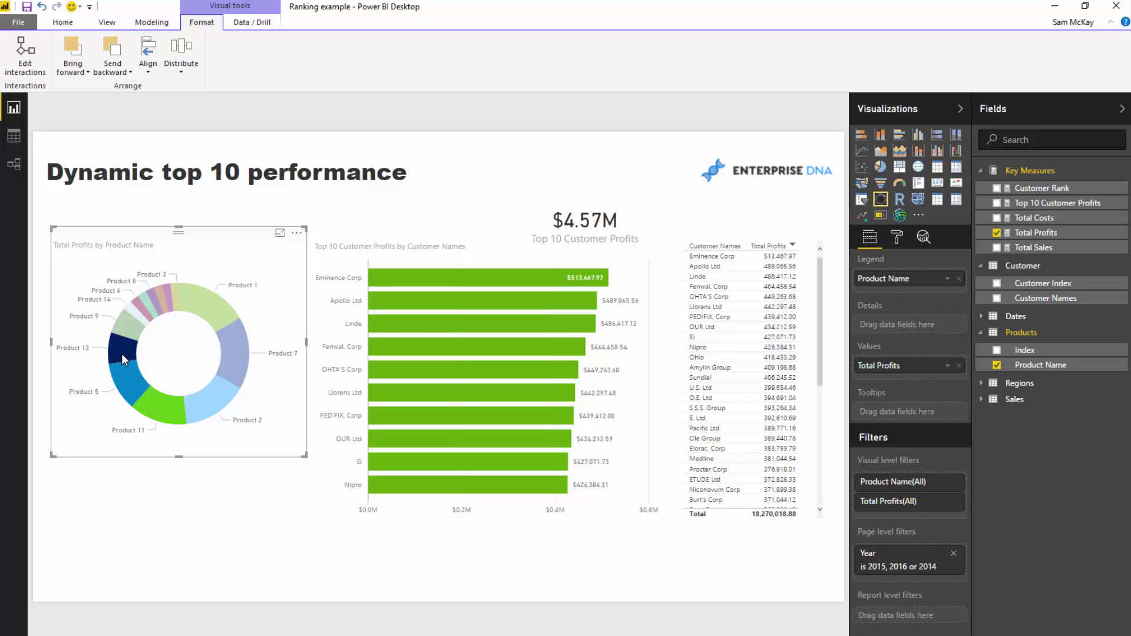
Select the Product 5, then Product 7, then Product 2 donut slices
click(123, 370)
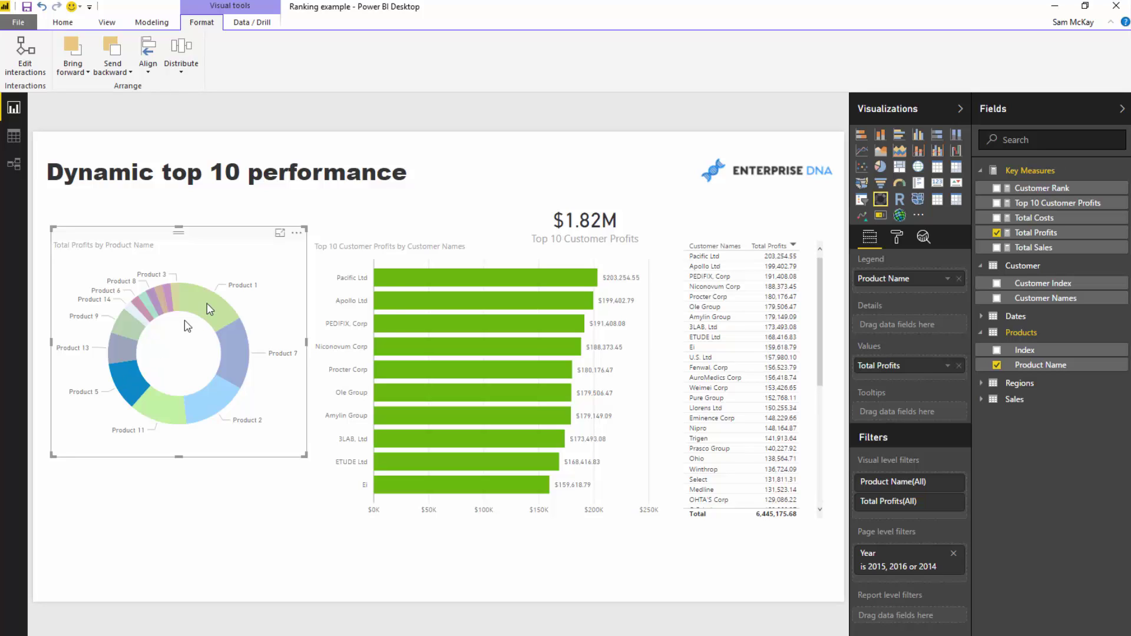
mouse_move(212, 307)
click(239, 361)
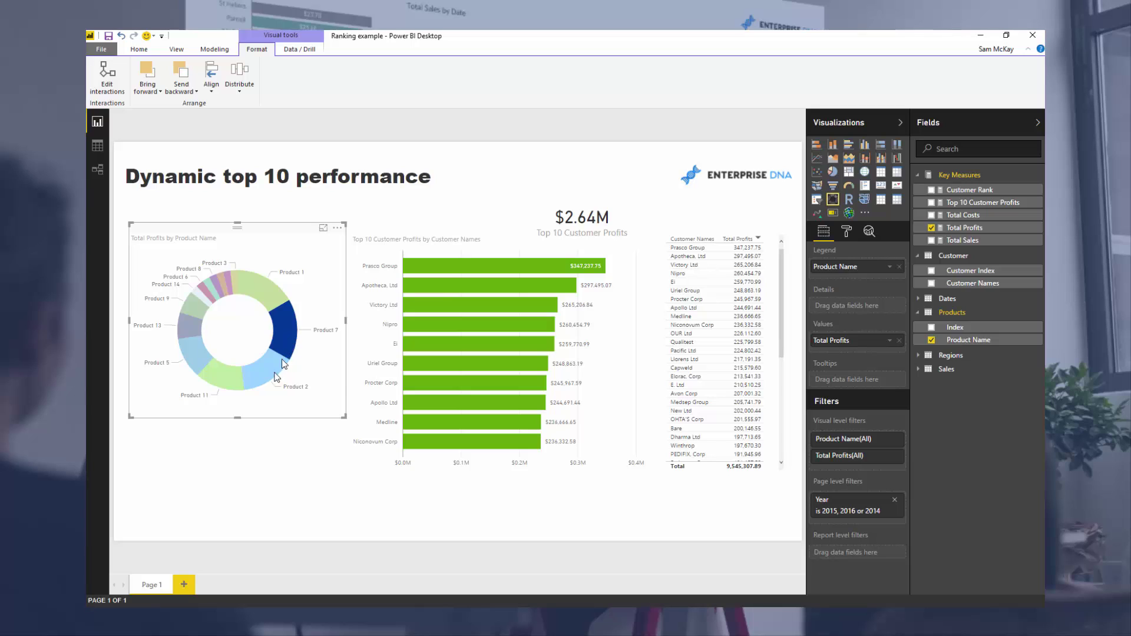
click(268, 377)
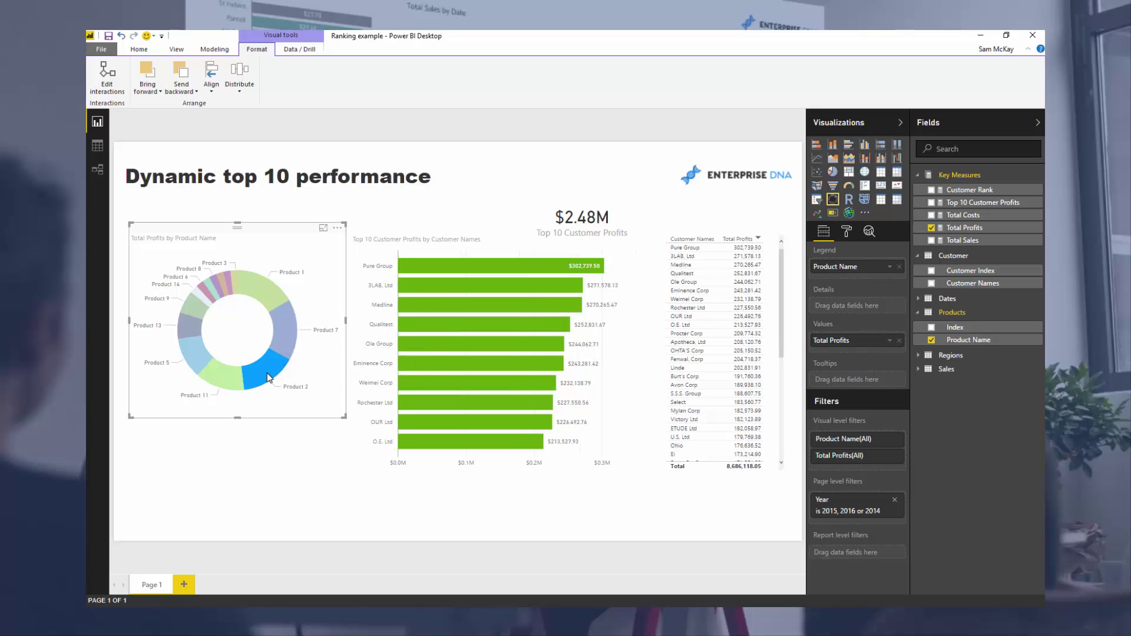
mouse_move(222, 378)
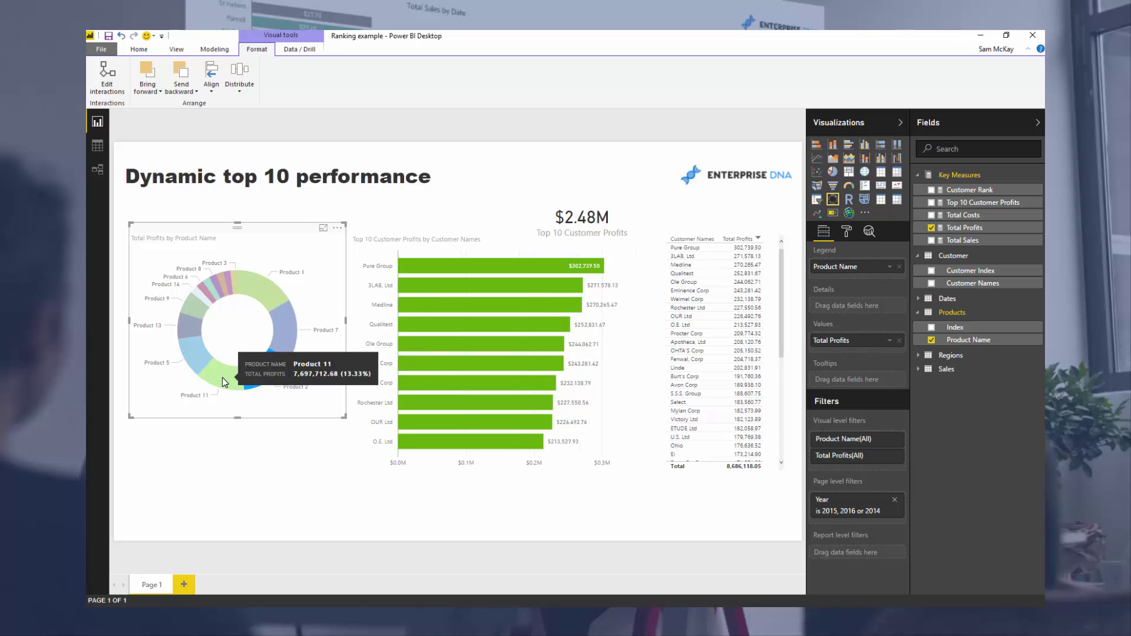